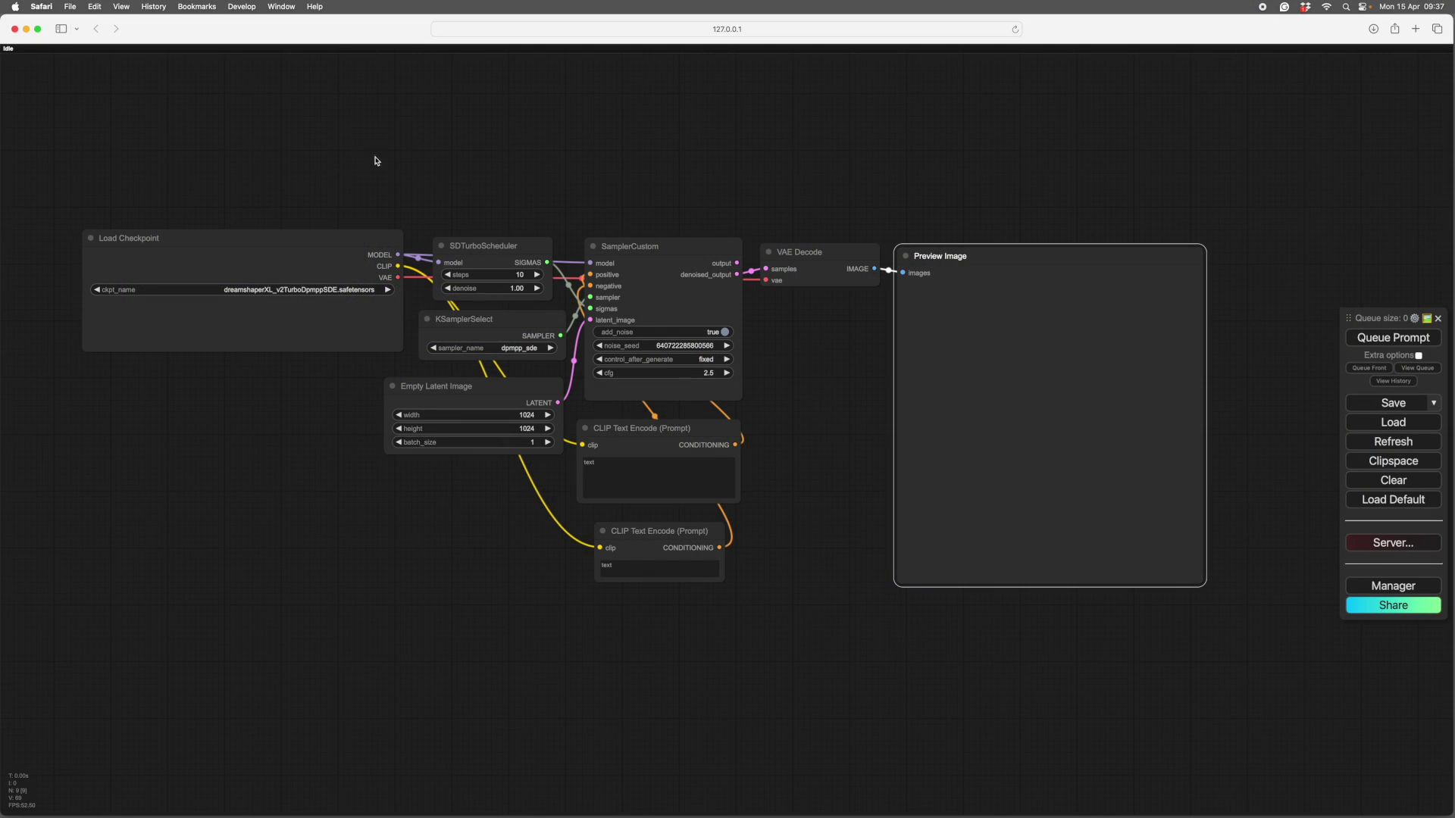
drag(325, 149, 400, 202)
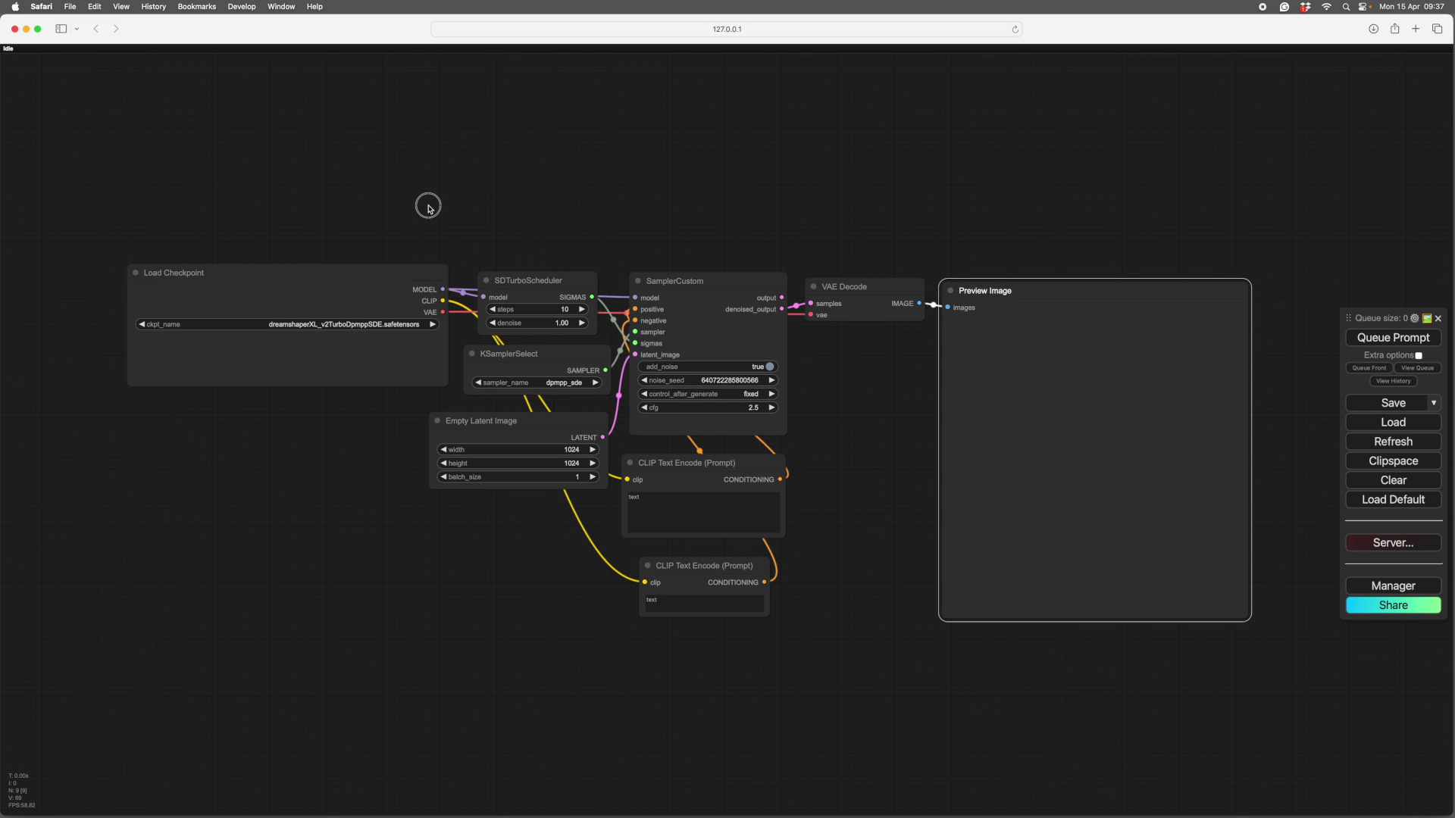
click(356, 277)
drag(399, 218, 445, 229)
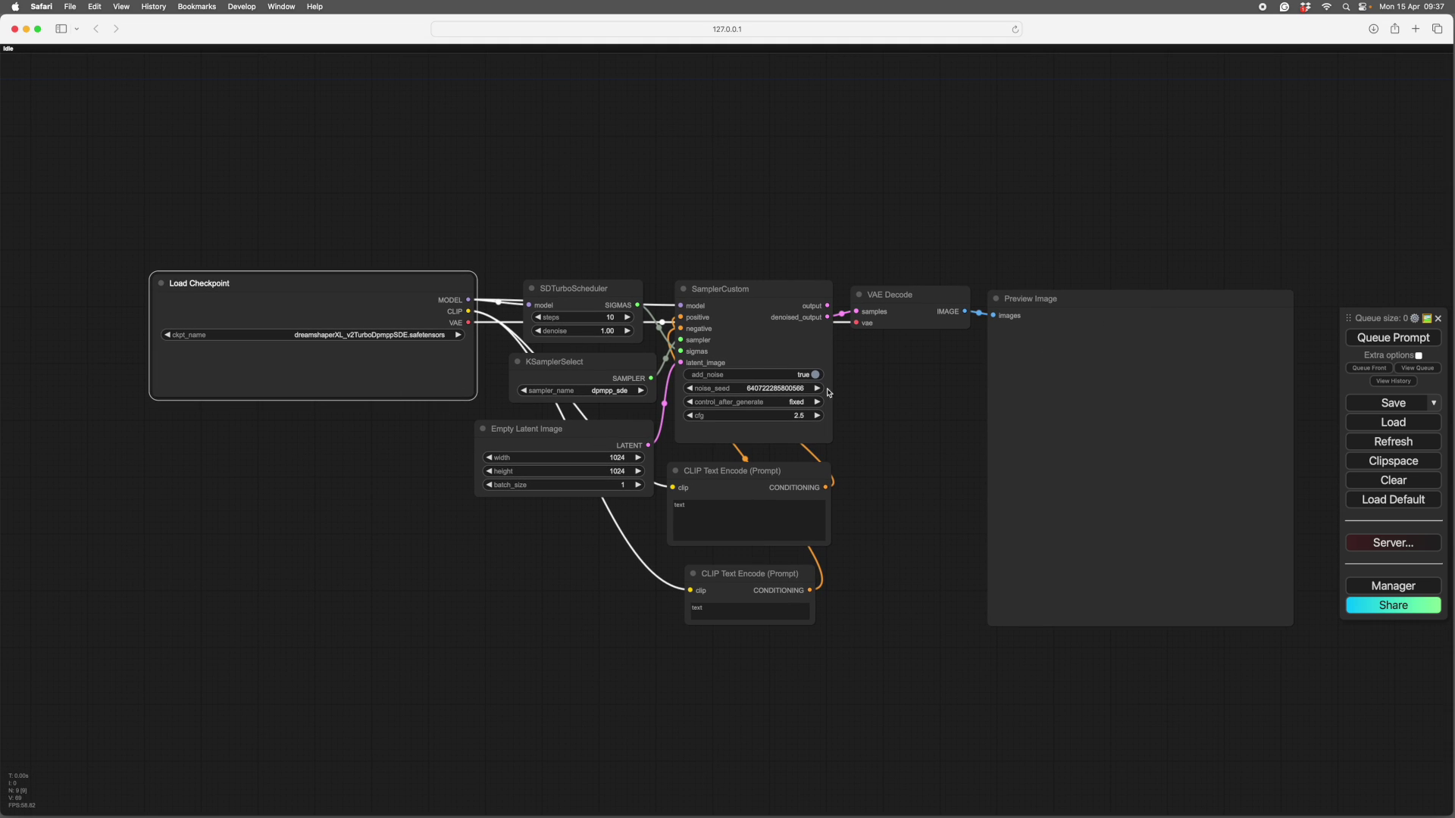
click(345, 285)
drag(345, 284, 342, 287)
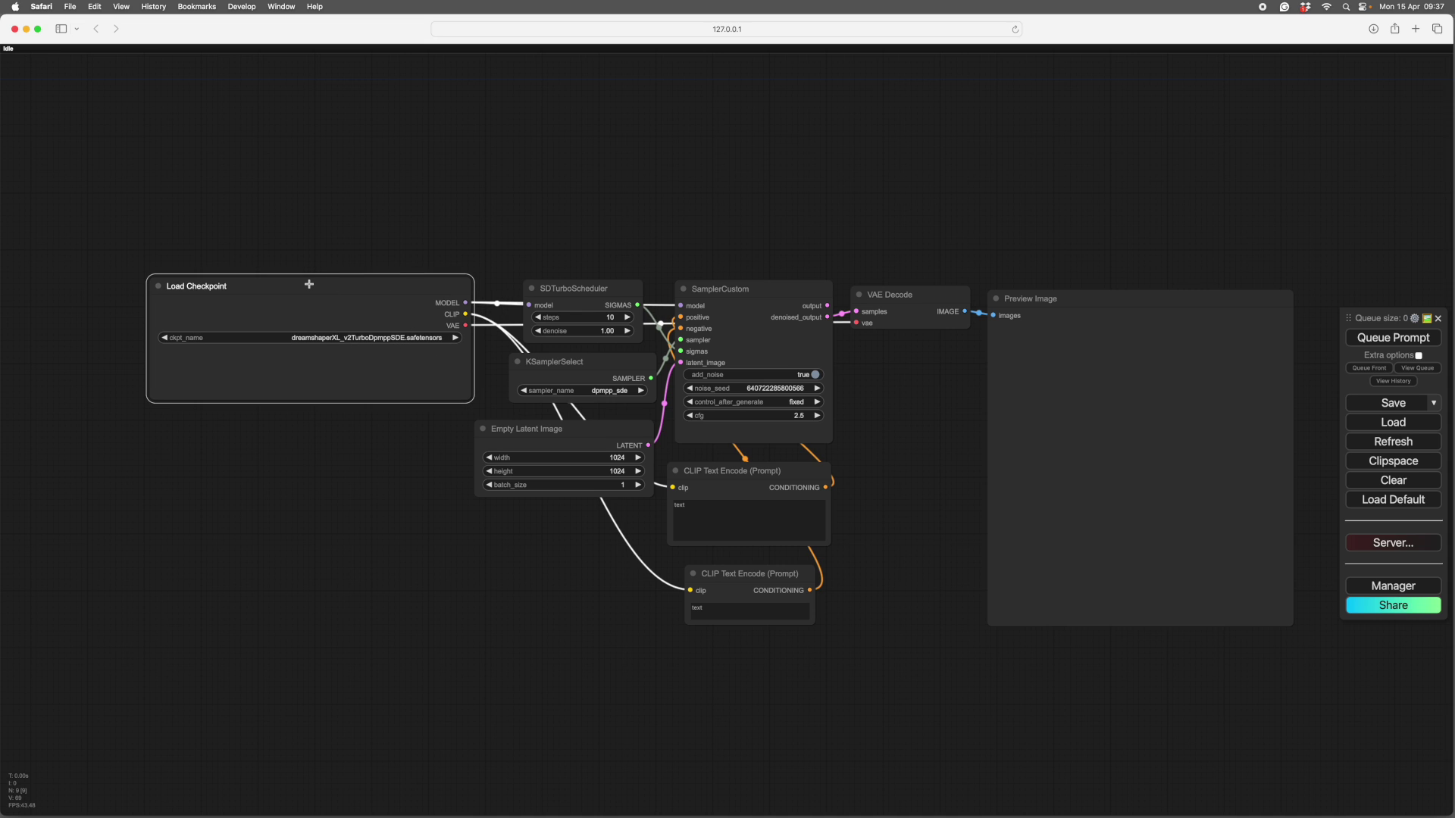
drag(310, 284, 328, 285)
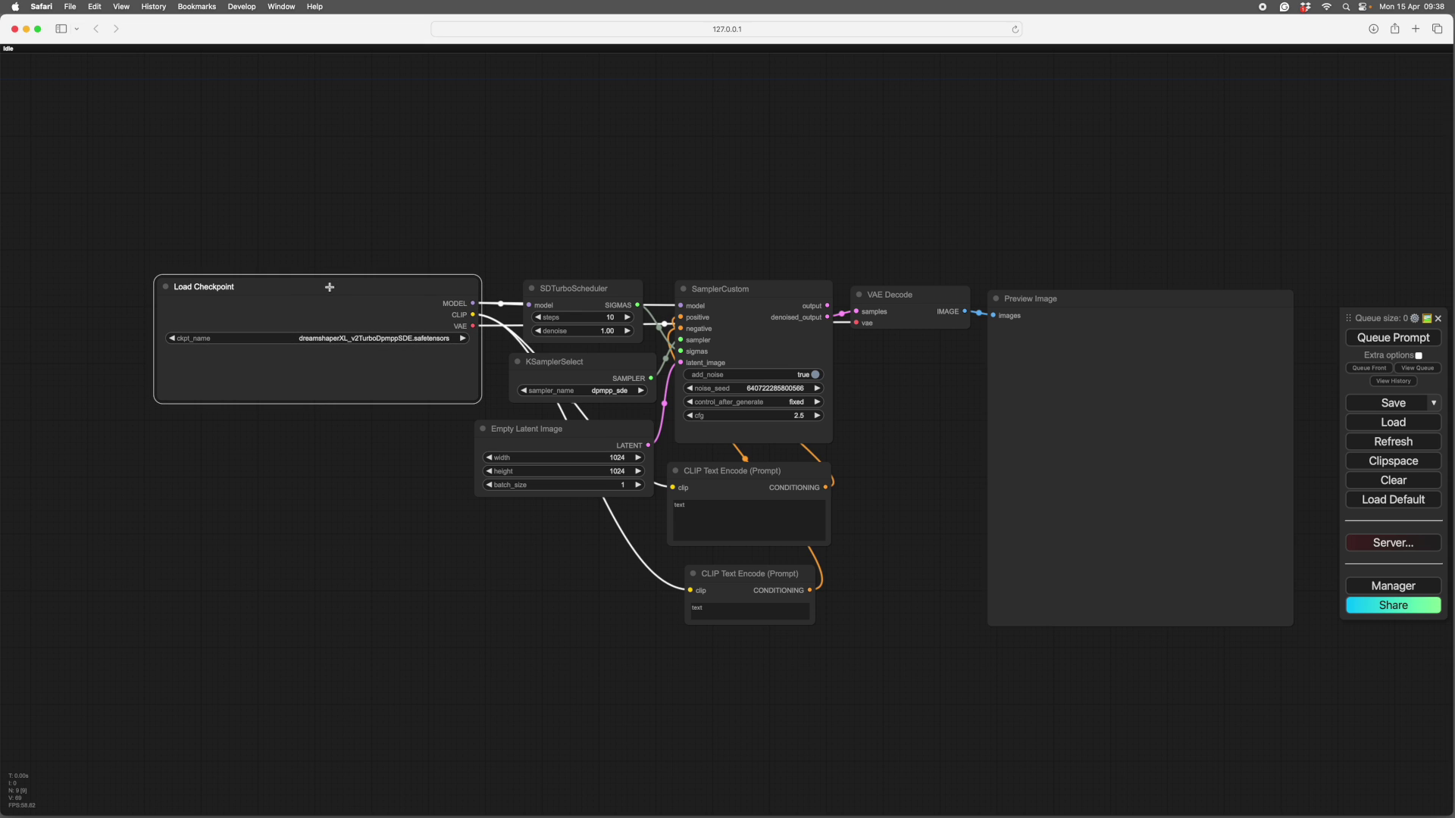
drag(329, 288, 322, 288)
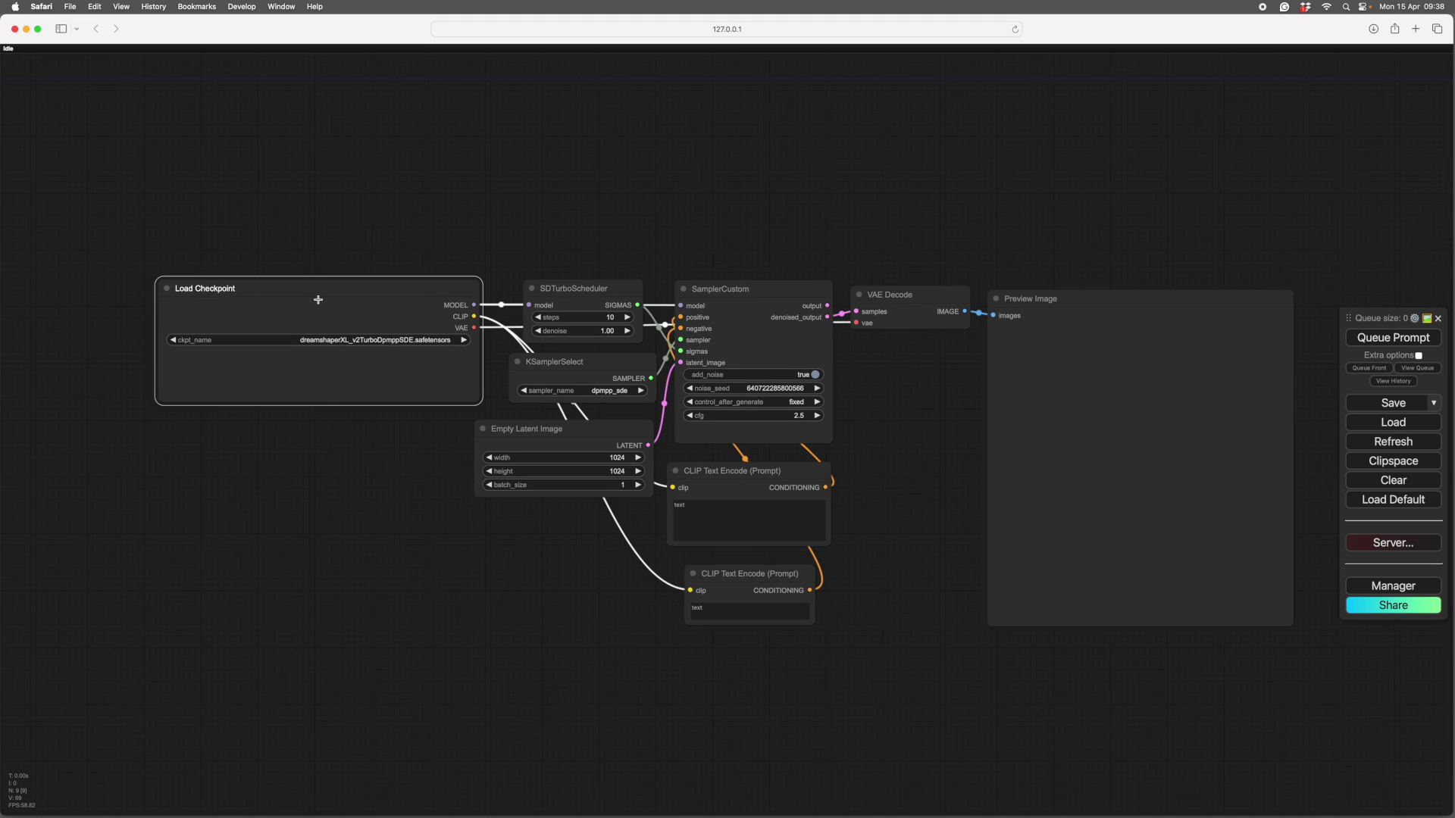
Check the checkpoint list of the Load Checkpoint node and keep dreamshaperXL_v2TurboDpmppSDE.safetensors selected.
click(322, 297)
scroll(321, 297, up, 5)
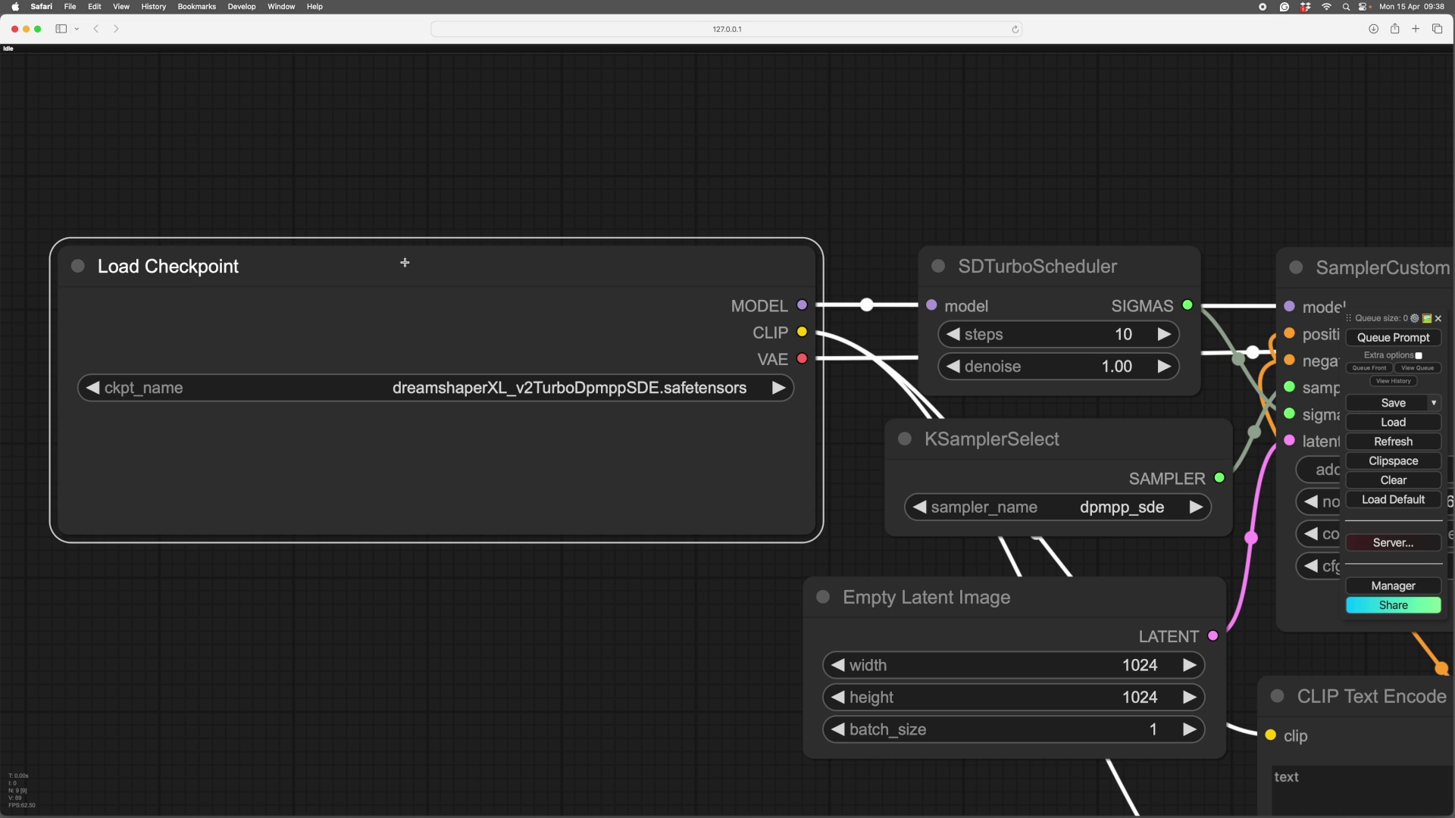
drag(416, 263, 449, 264)
click(532, 388)
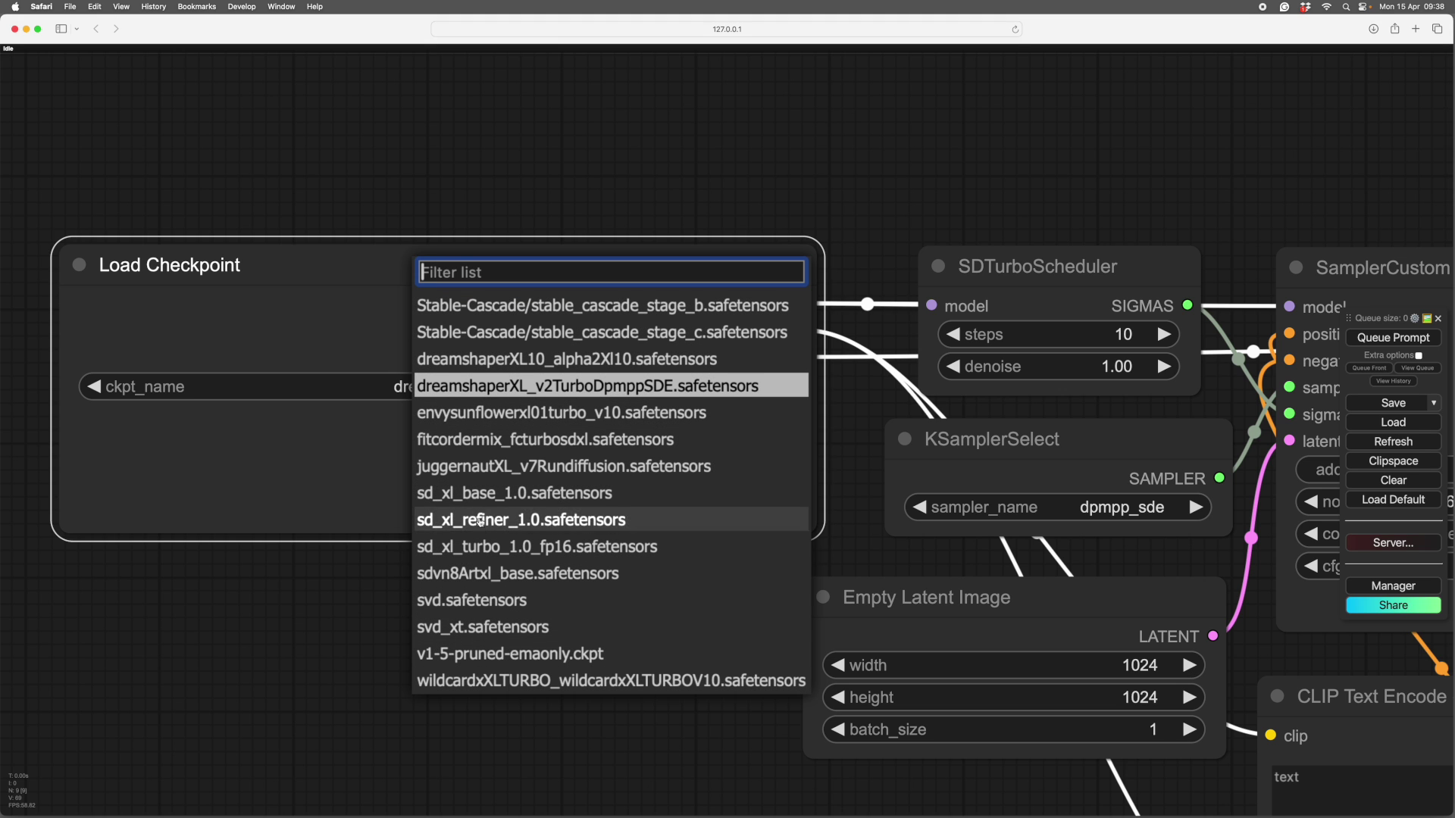
click(502, 394)
click(494, 386)
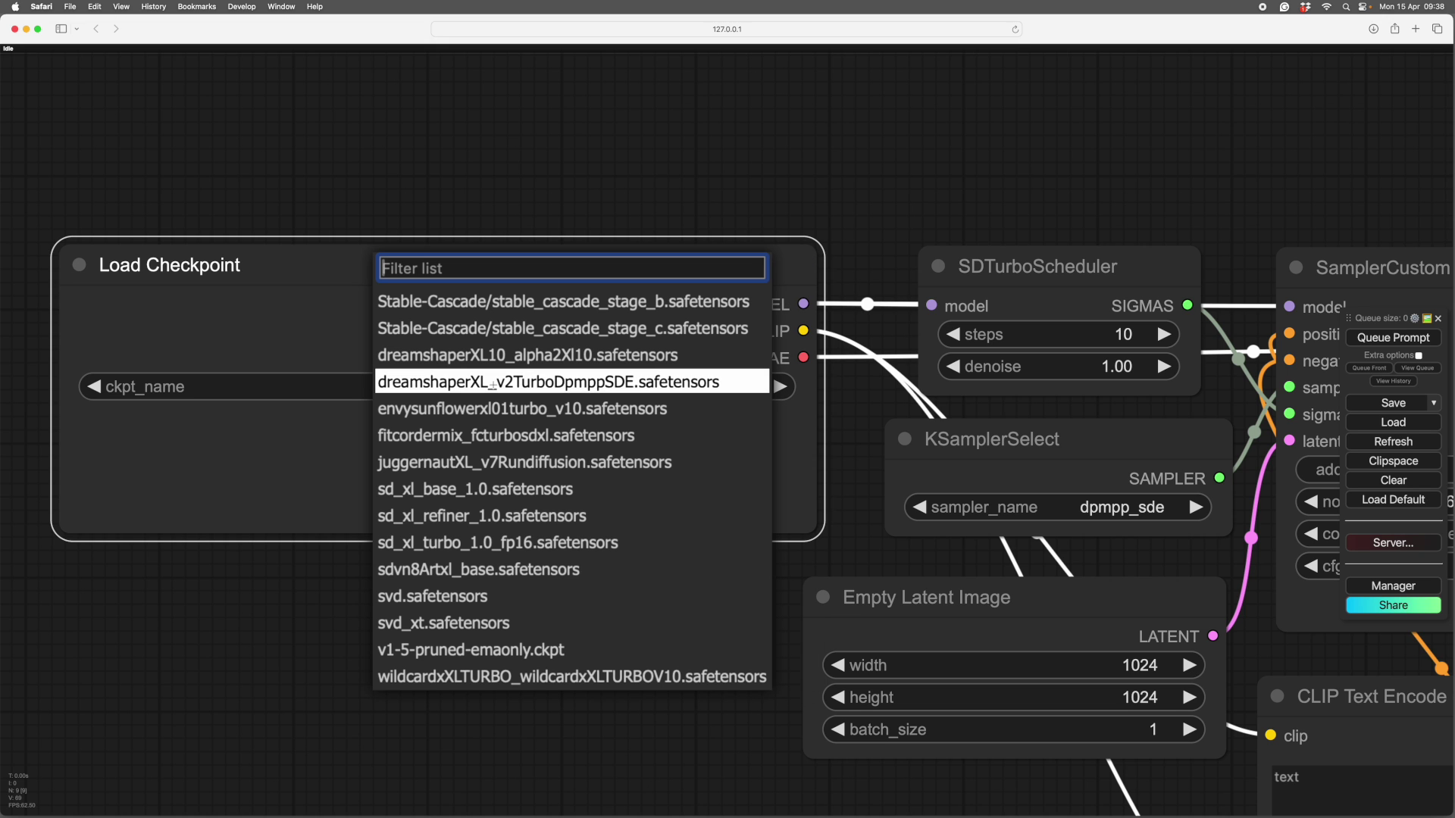
drag(330, 332, 318, 333)
mouse_move(526, 473)
mouse_down()
mouse_move(495, 472)
mouse_move(507, 469)
mouse_up()
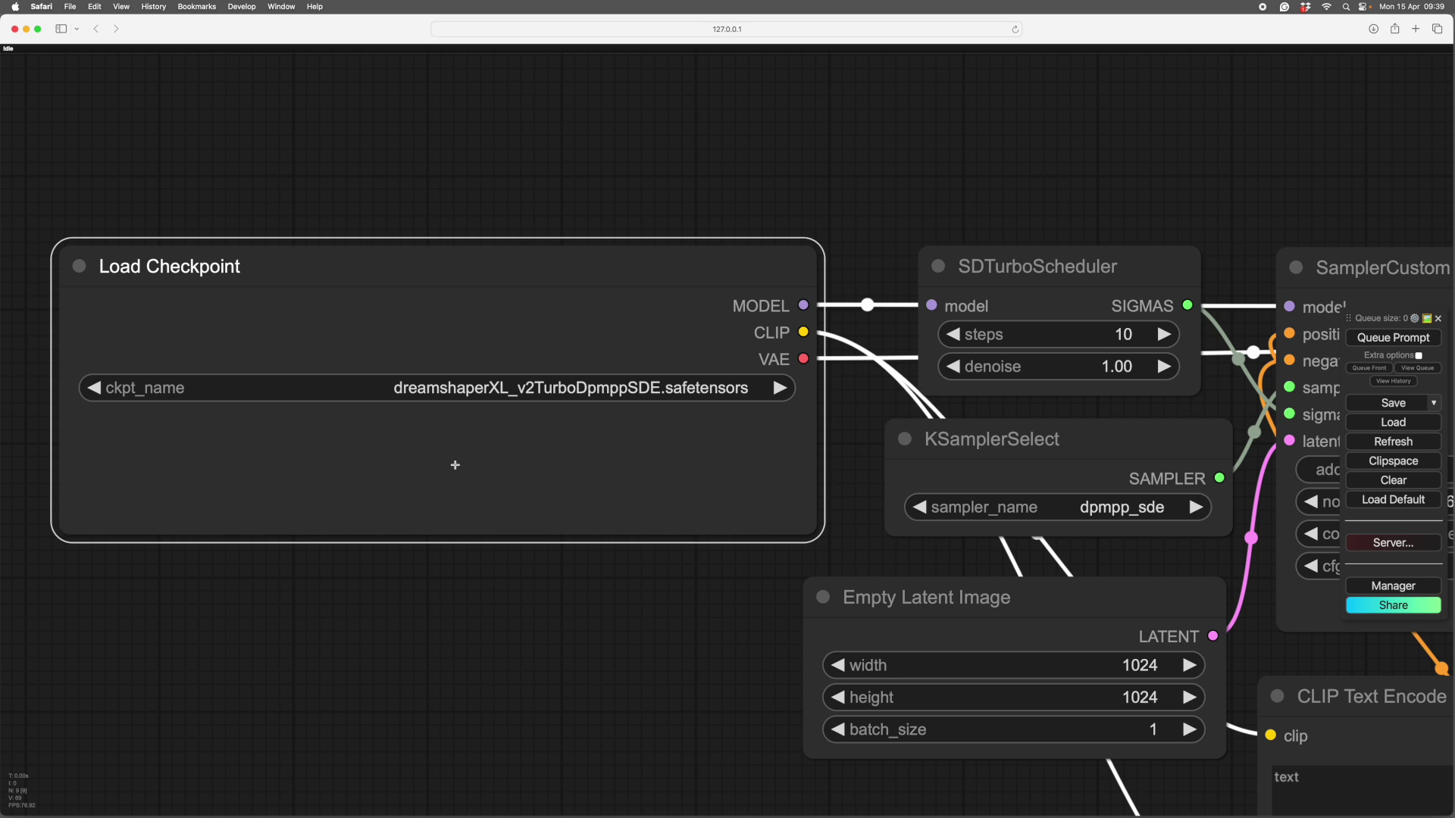
Open the checkpoint info for the loaded DreamShaper model, read its recommended sampling settings, and close it.
right_click(454, 464)
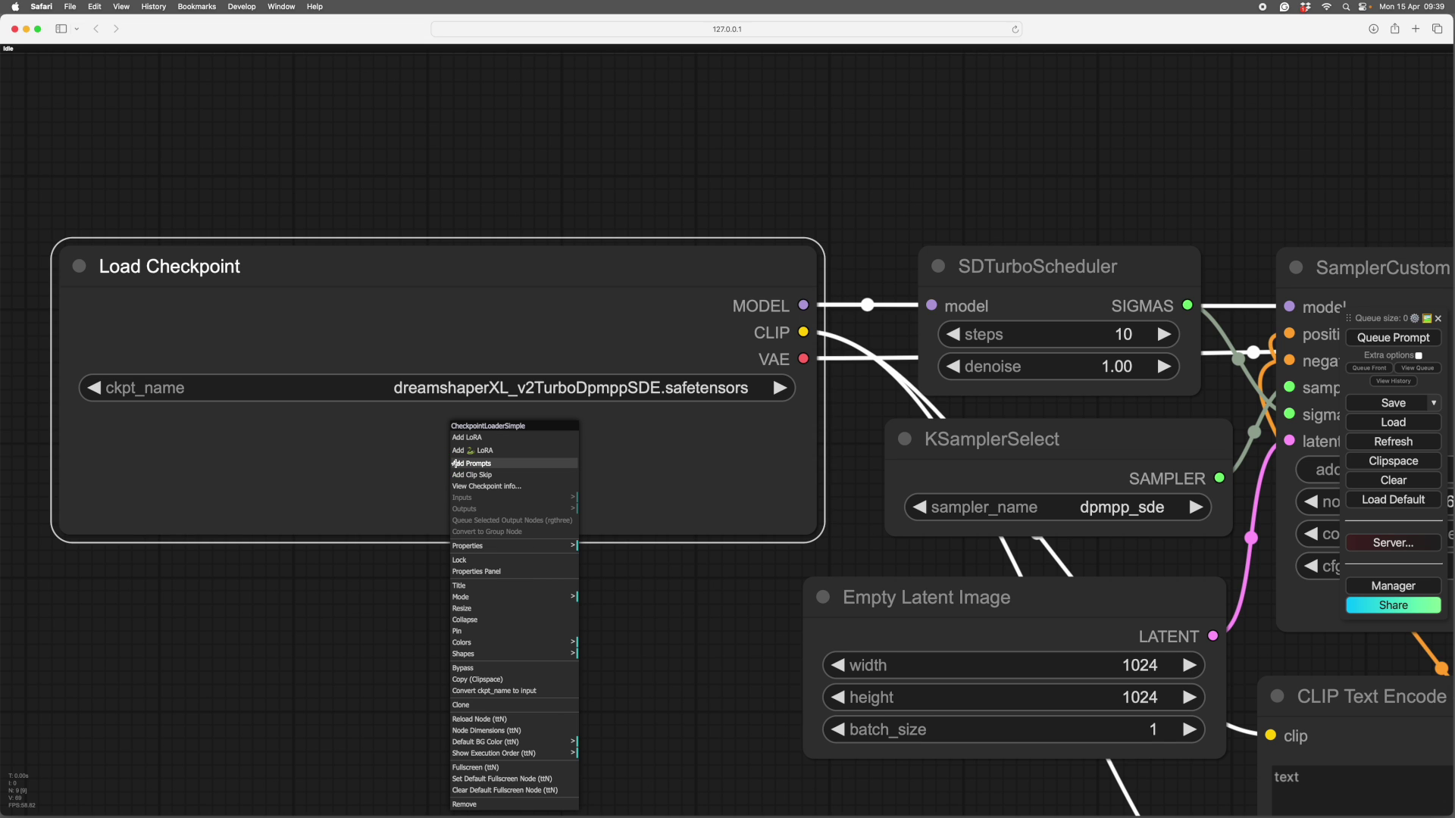
click(485, 486)
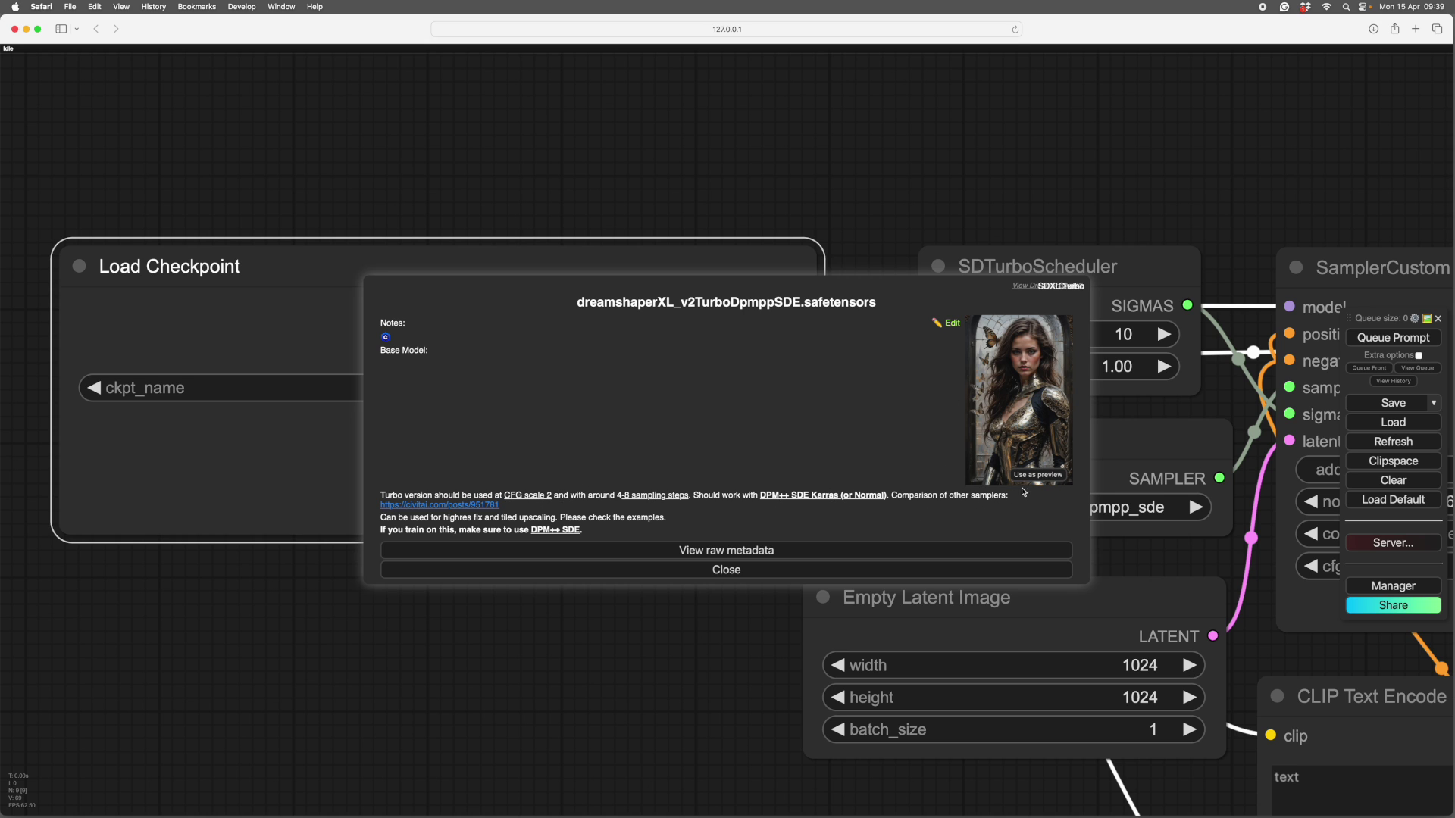
click(726, 570)
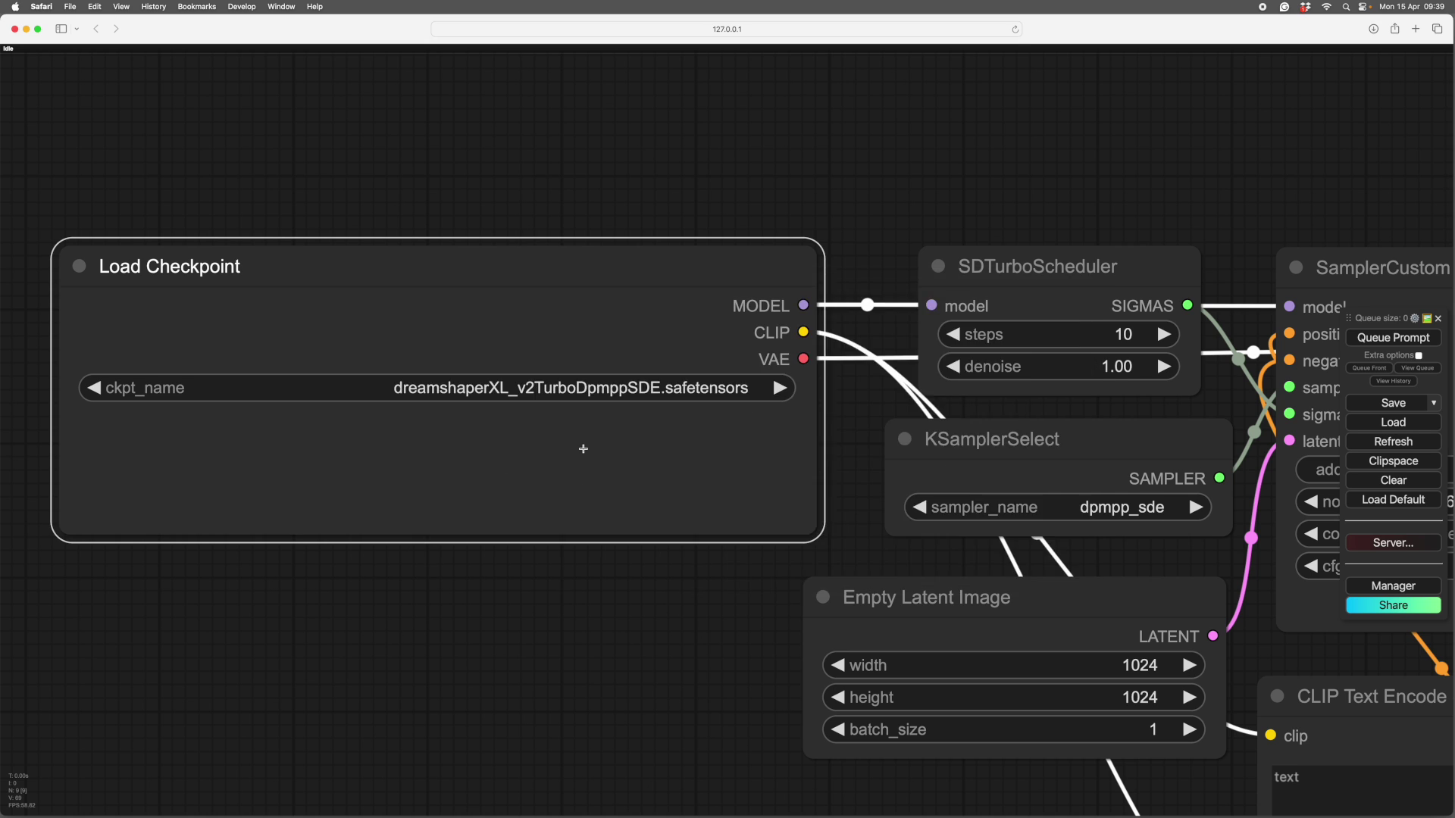
right_click(583, 449)
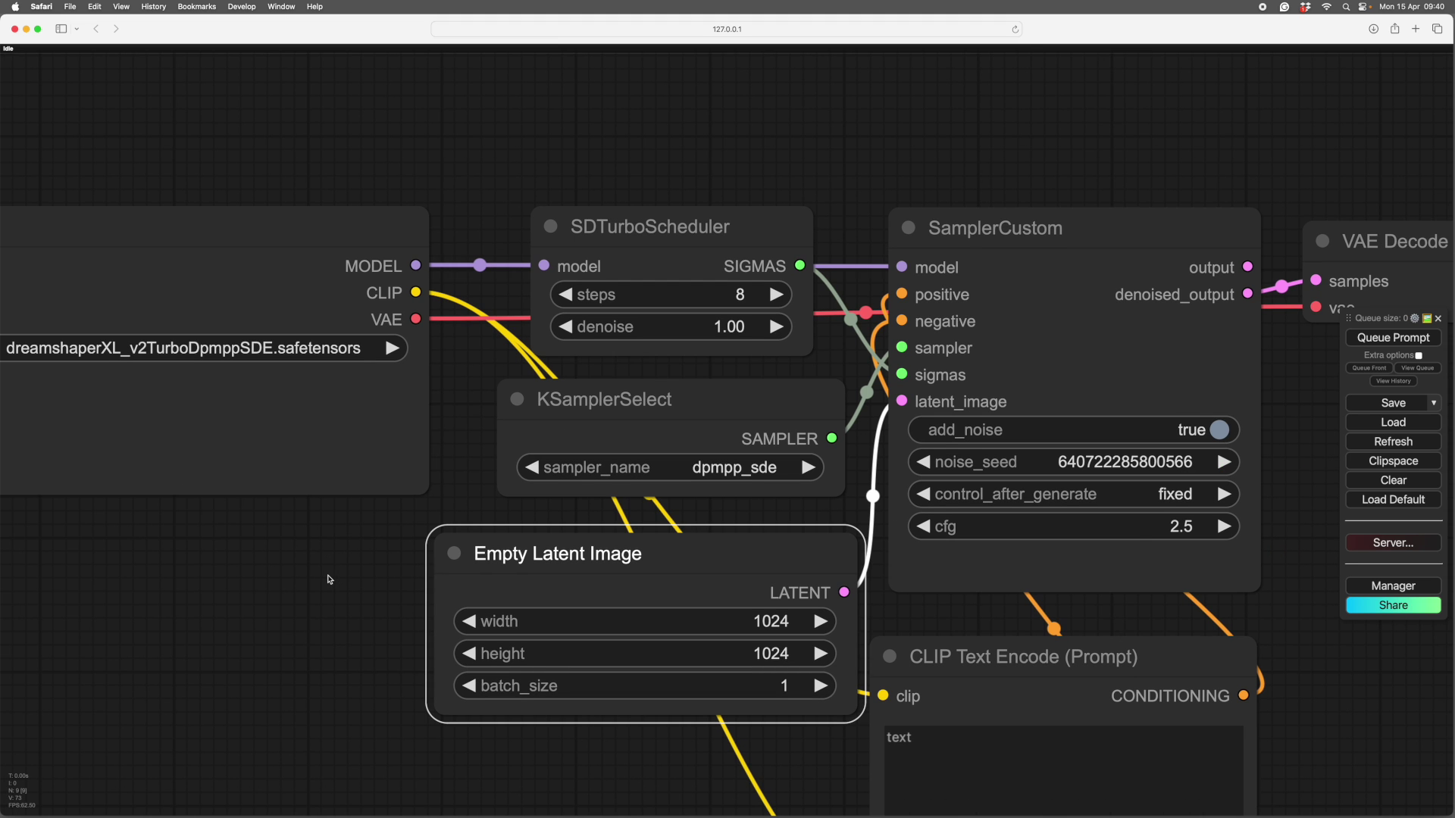
Set the steps of the SDTurboScheduler node to 8.
scroll(328, 579, down, 1)
scroll(330, 580, down, 1)
drag(405, 565, 144, 561)
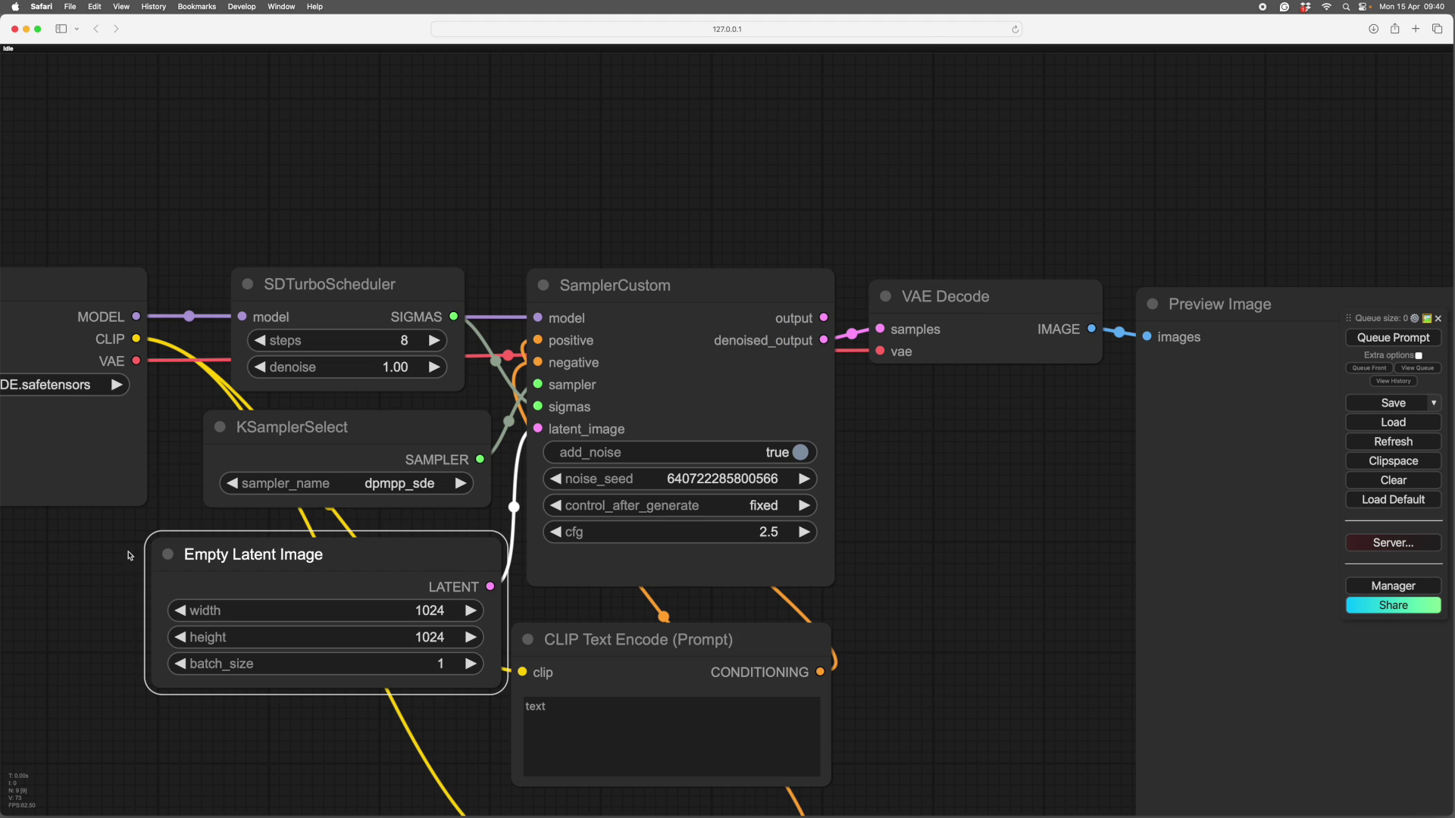
Examine the SamplerCustom node together with the SDTurboScheduler and KSamplerSelect nodes that feed it.
scroll(883, 457, up, 4)
drag(883, 456, 1026, 464)
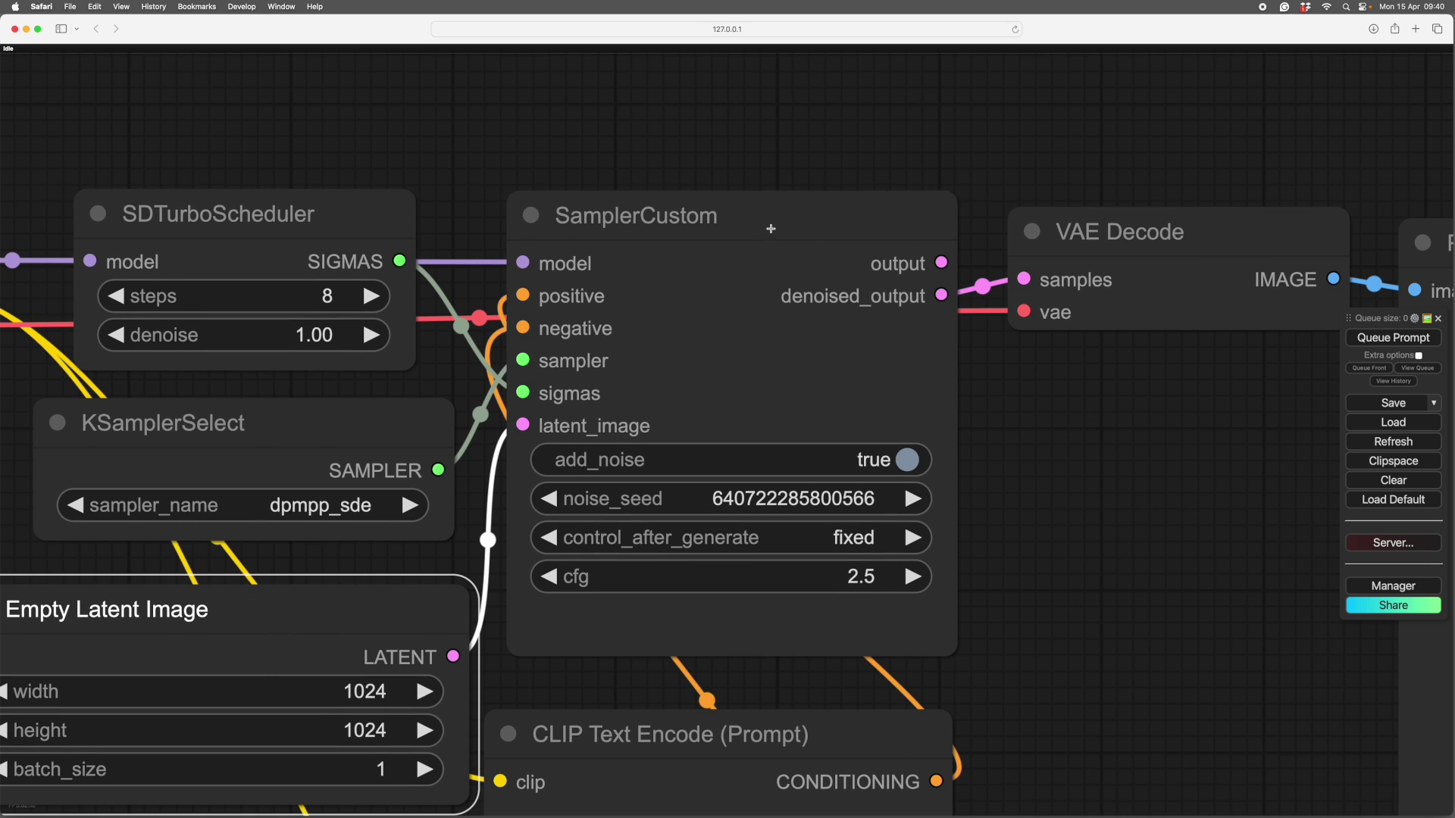
click(761, 218)
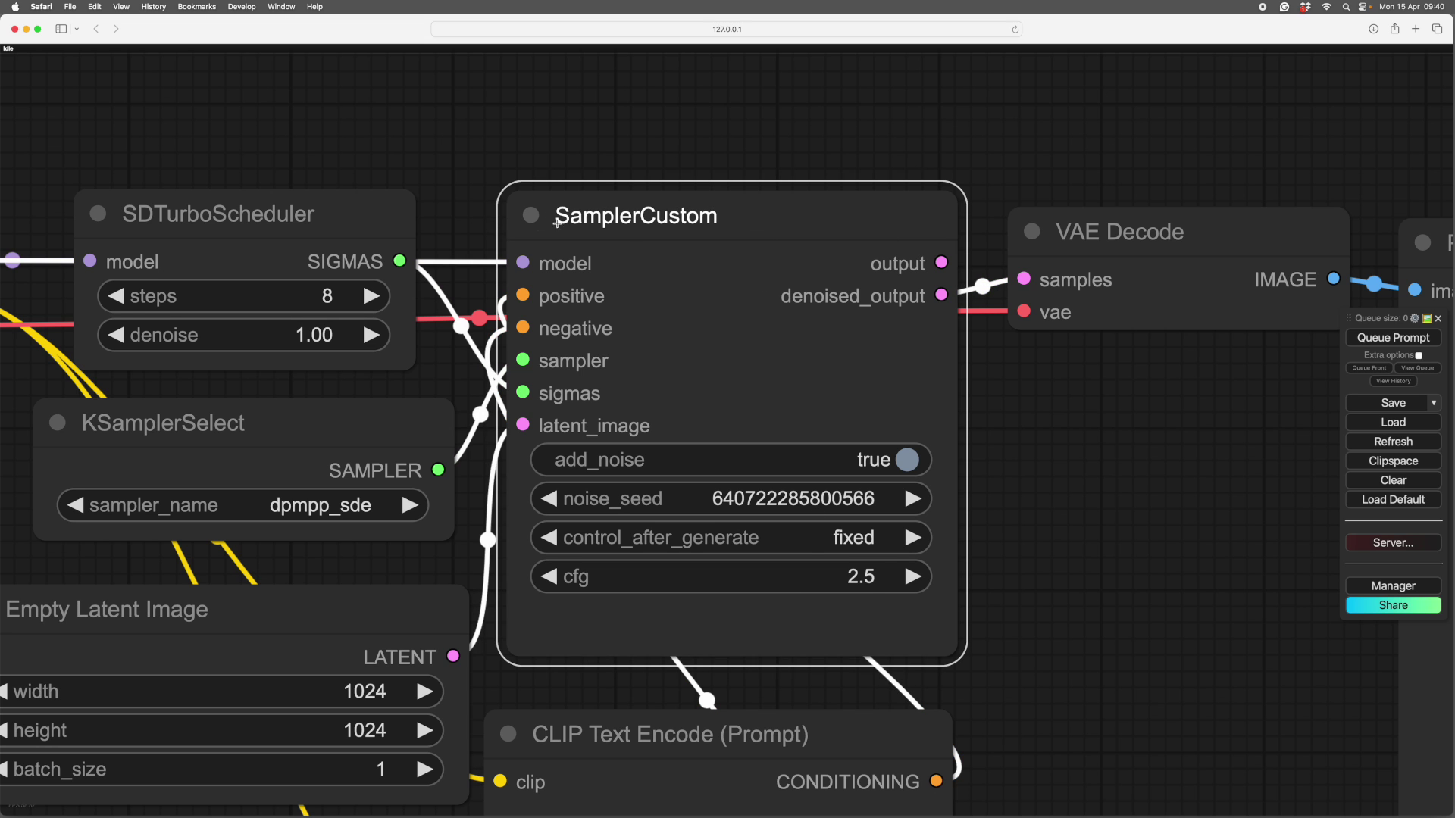
drag(484, 170, 629, 106)
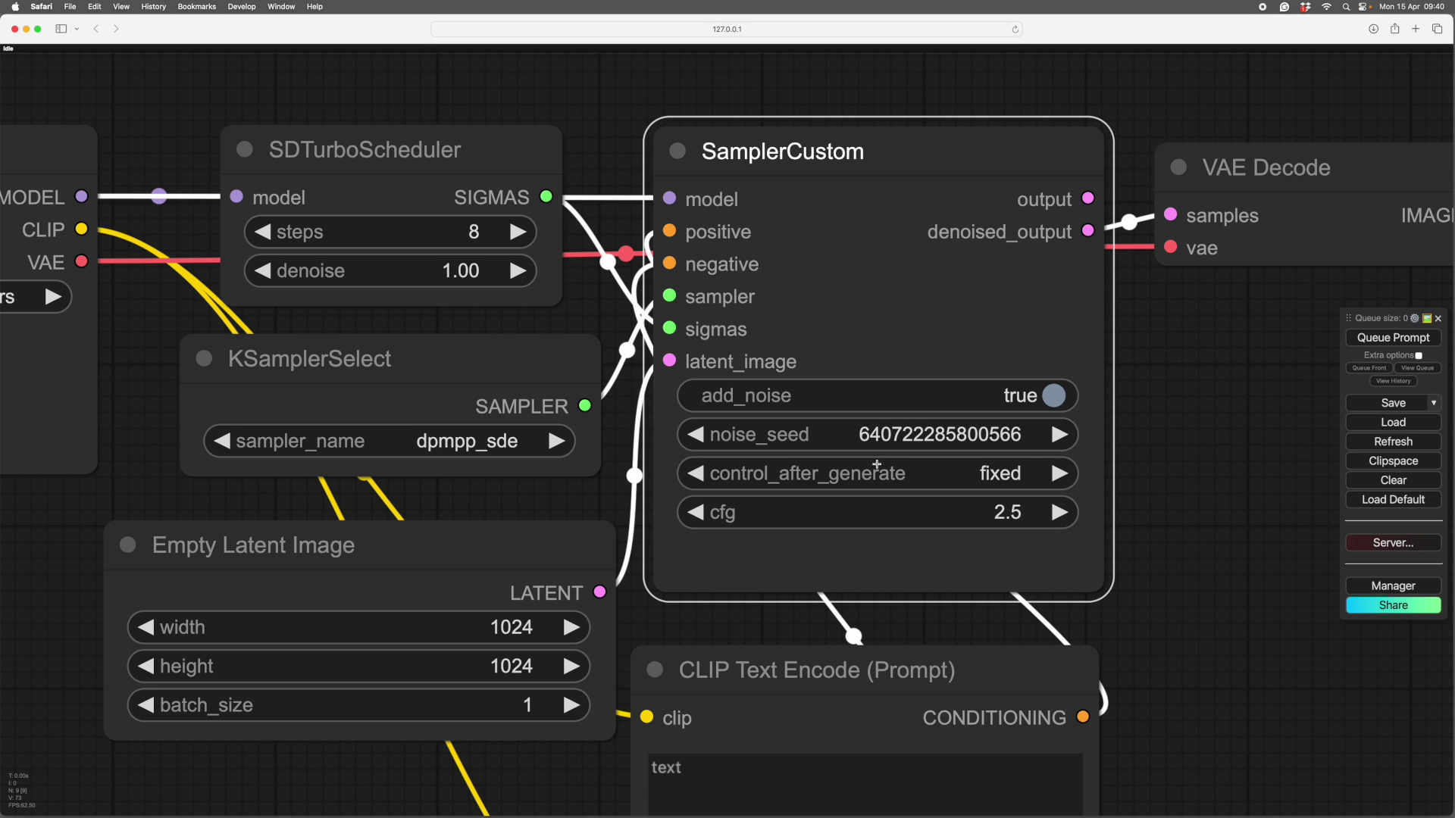
click(881, 157)
drag(603, 114, 801, 134)
click(619, 162)
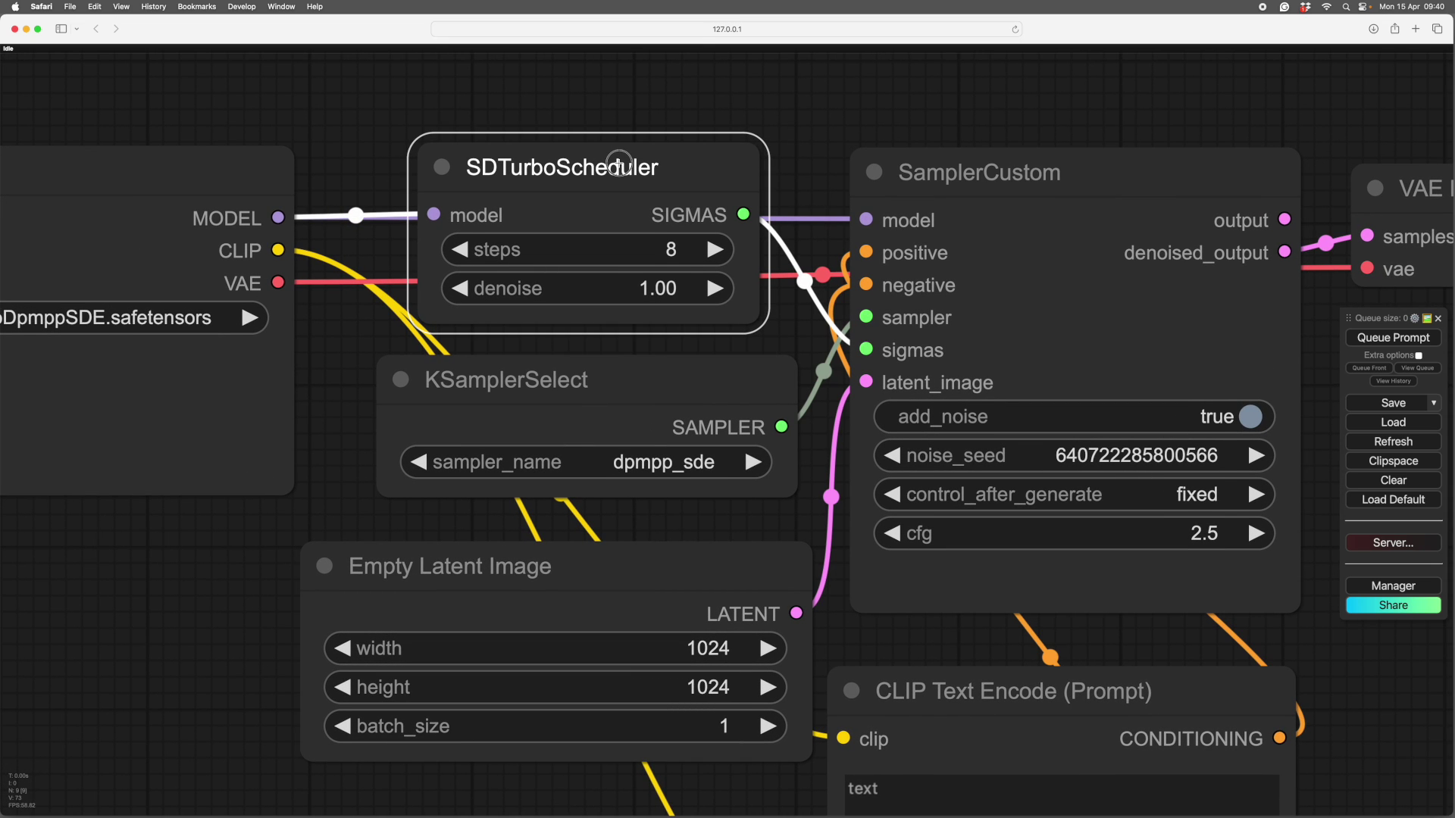
drag(597, 124, 602, 153)
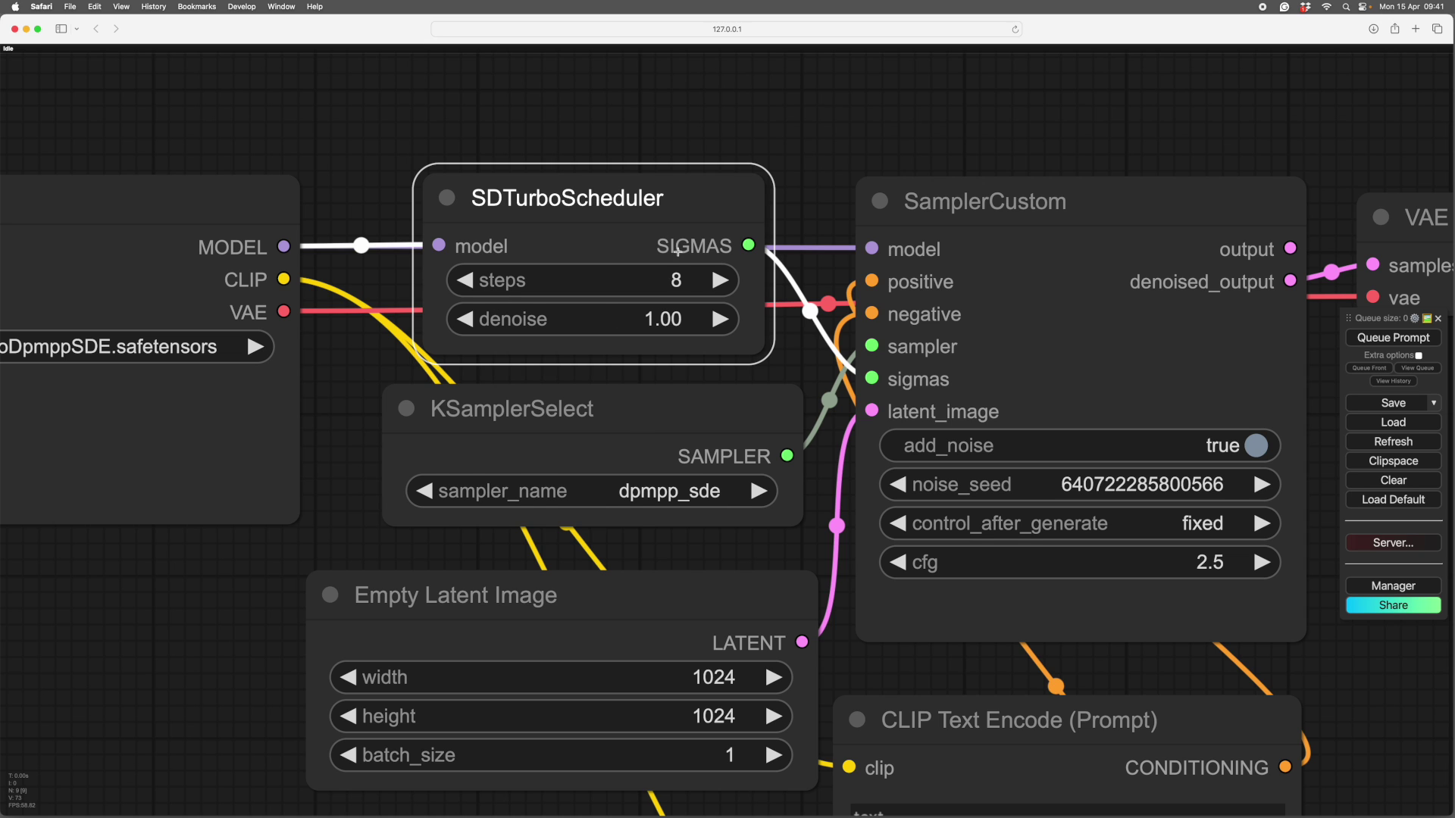
drag(623, 414, 619, 417)
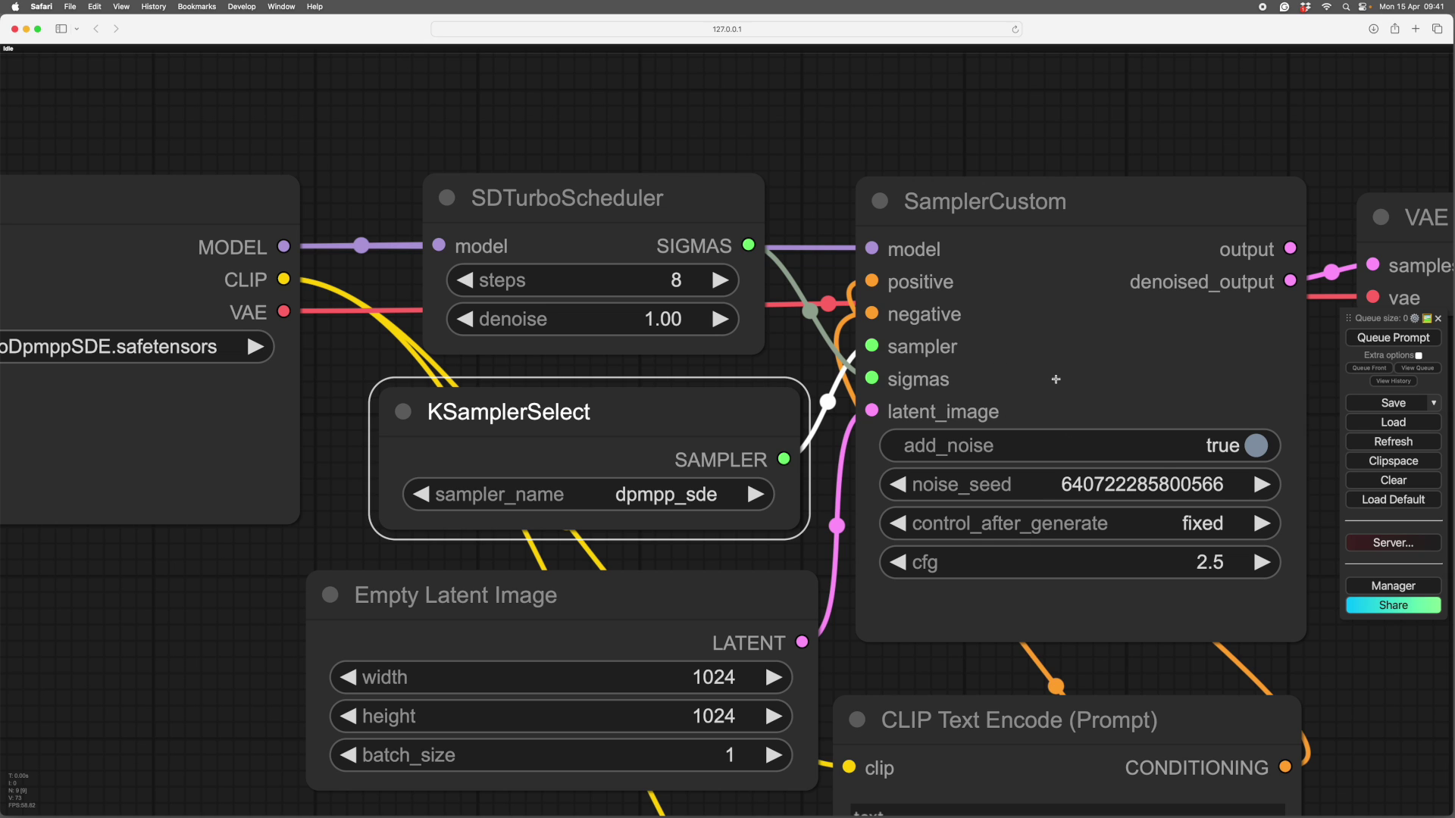
click(640, 418)
drag(641, 419, 637, 420)
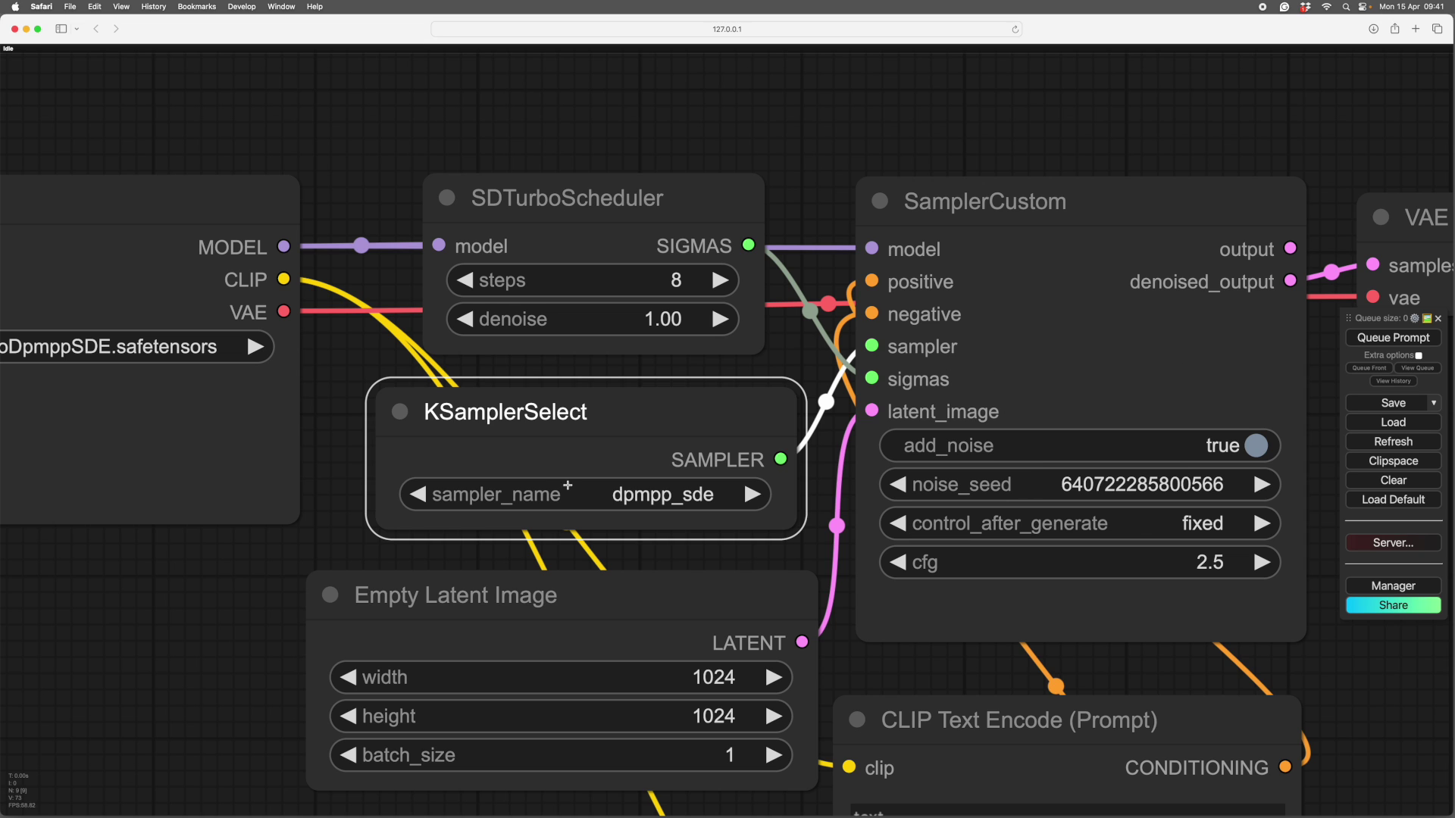
click(515, 498)
Set the cfg of the SamplerCustom node to 2.0.
drag(114, 575, 13, 444)
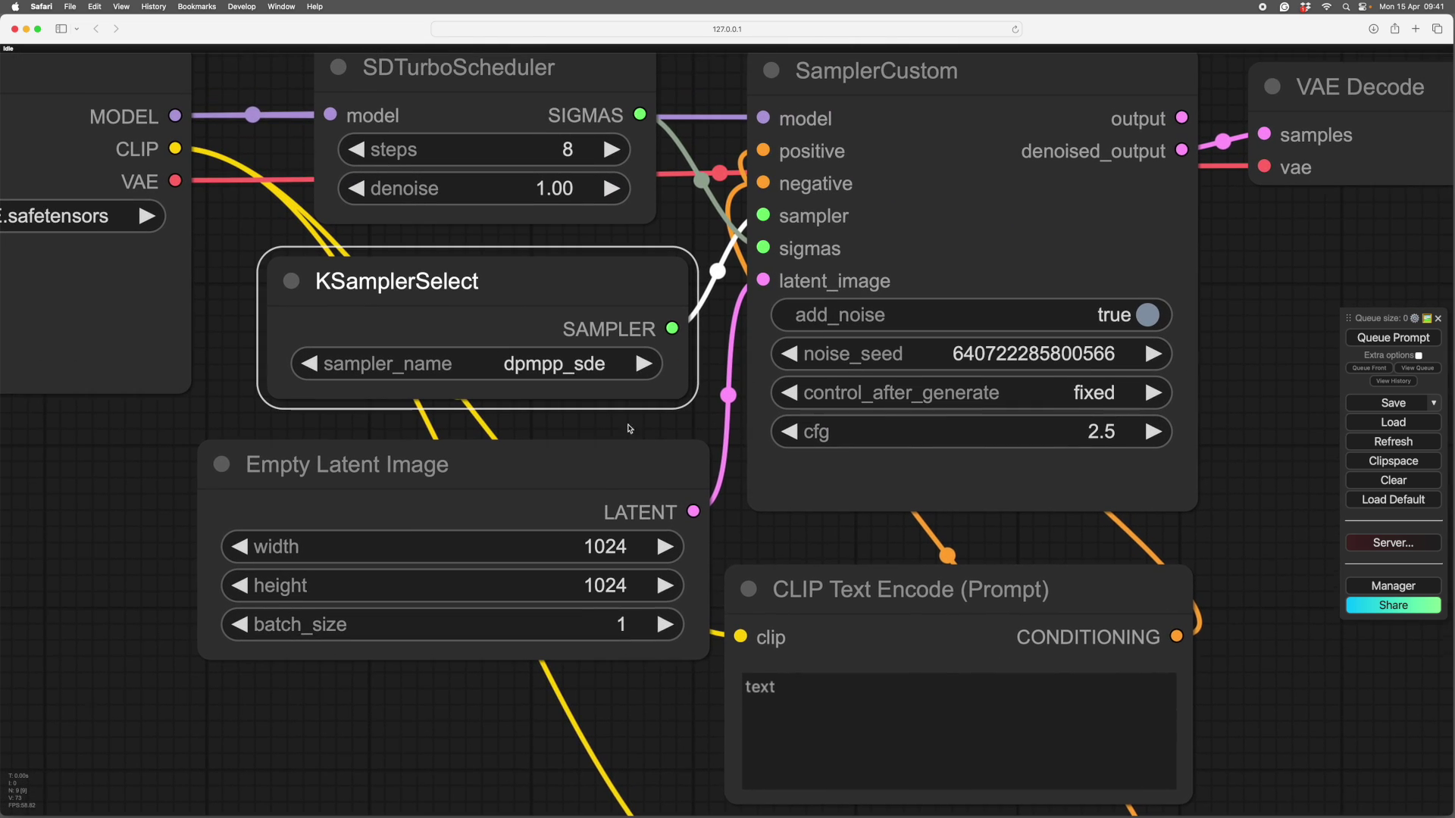
click(788, 431)
click(788, 431)
click(789, 431)
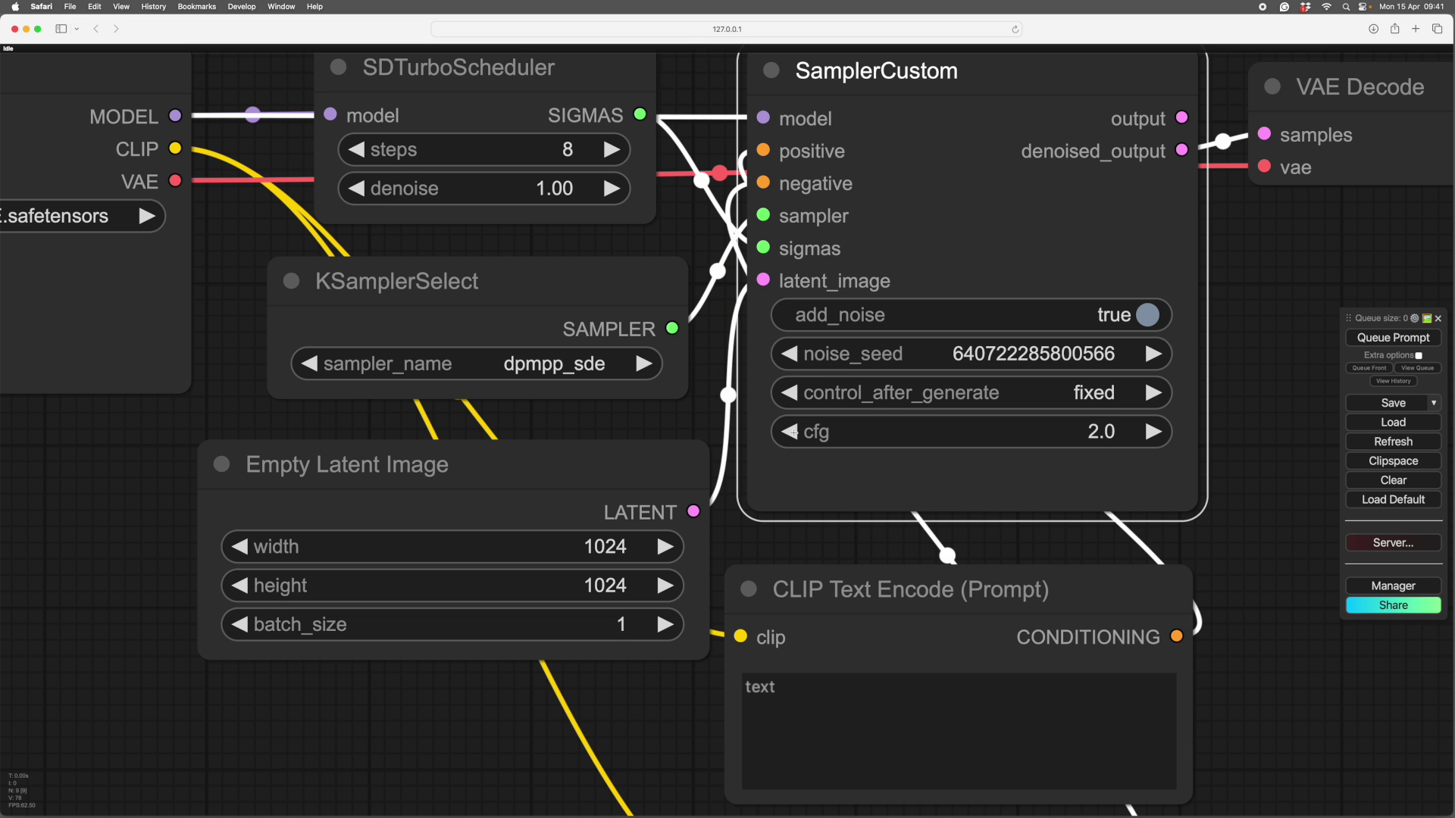
Examine the SamplerCustom node's inputs, outputs, add_noise and noise_seed settings up close.
drag(147, 482, 248, 688)
drag(817, 162, 543, 113)
scroll(668, 112, up, 2)
scroll(668, 112, up, 1)
drag(726, 137, 610, 52)
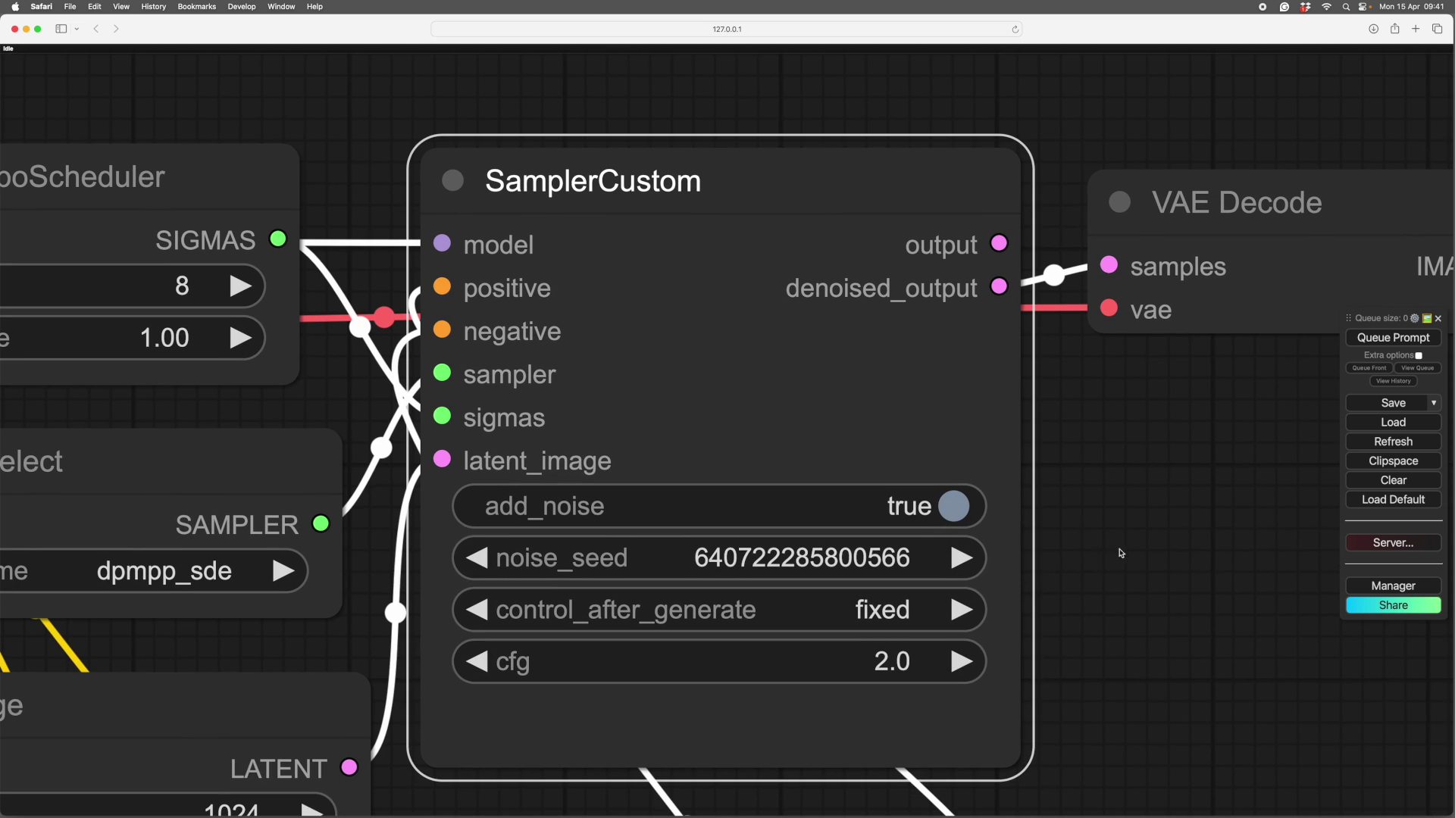
drag(1127, 553, 1138, 524)
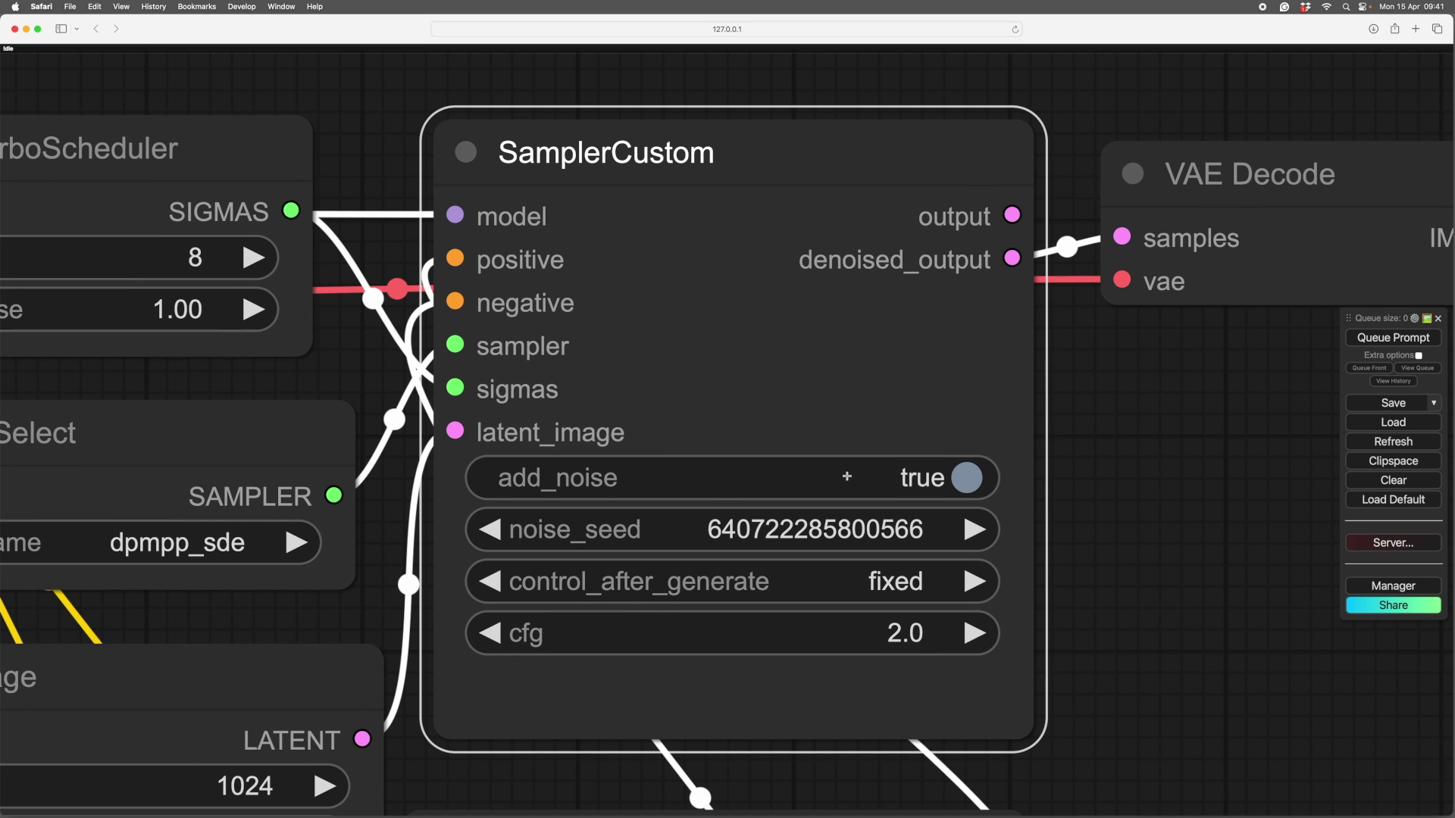
scroll(1159, 542, left, 2)
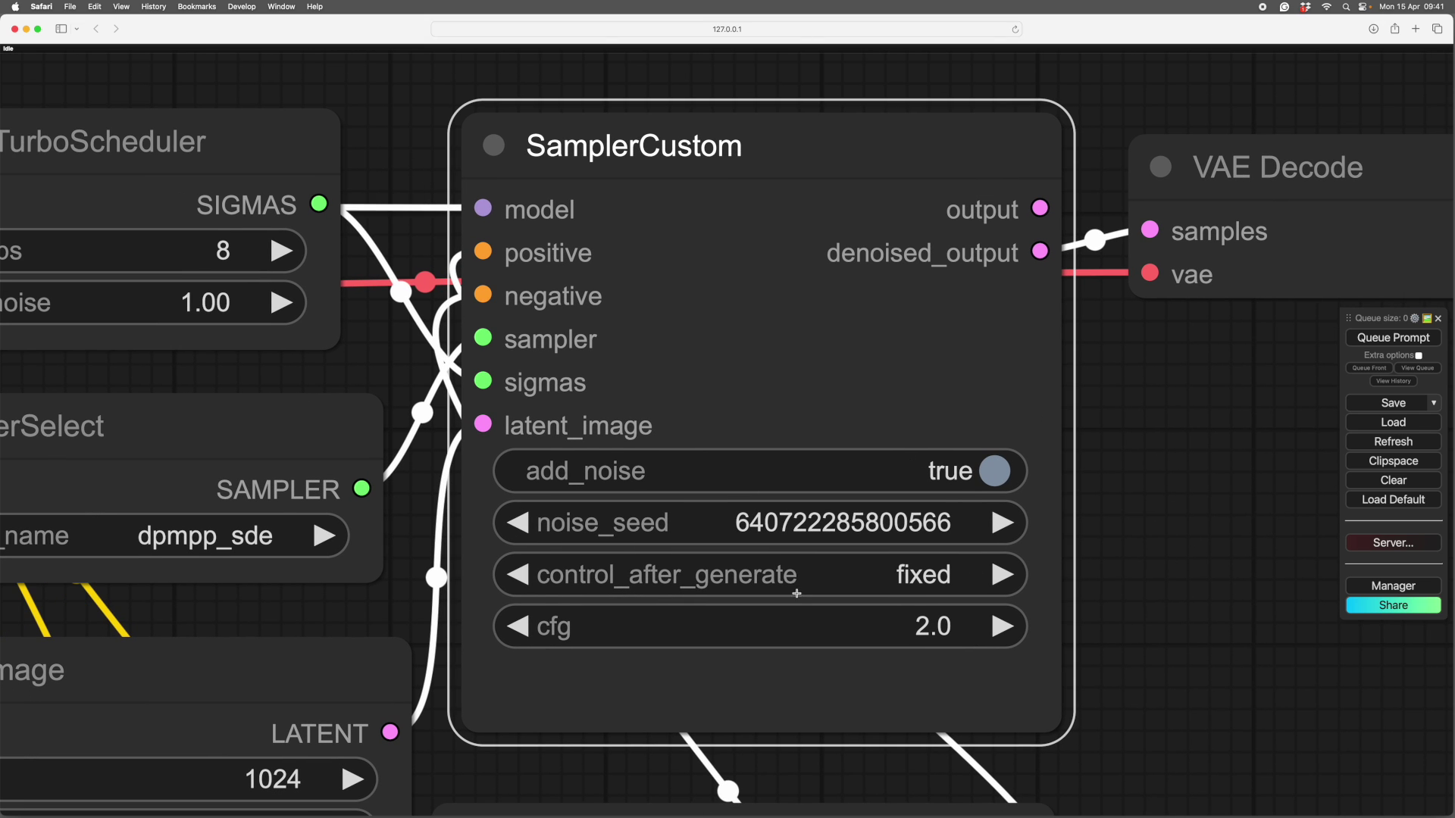
drag(1172, 535, 1171, 533)
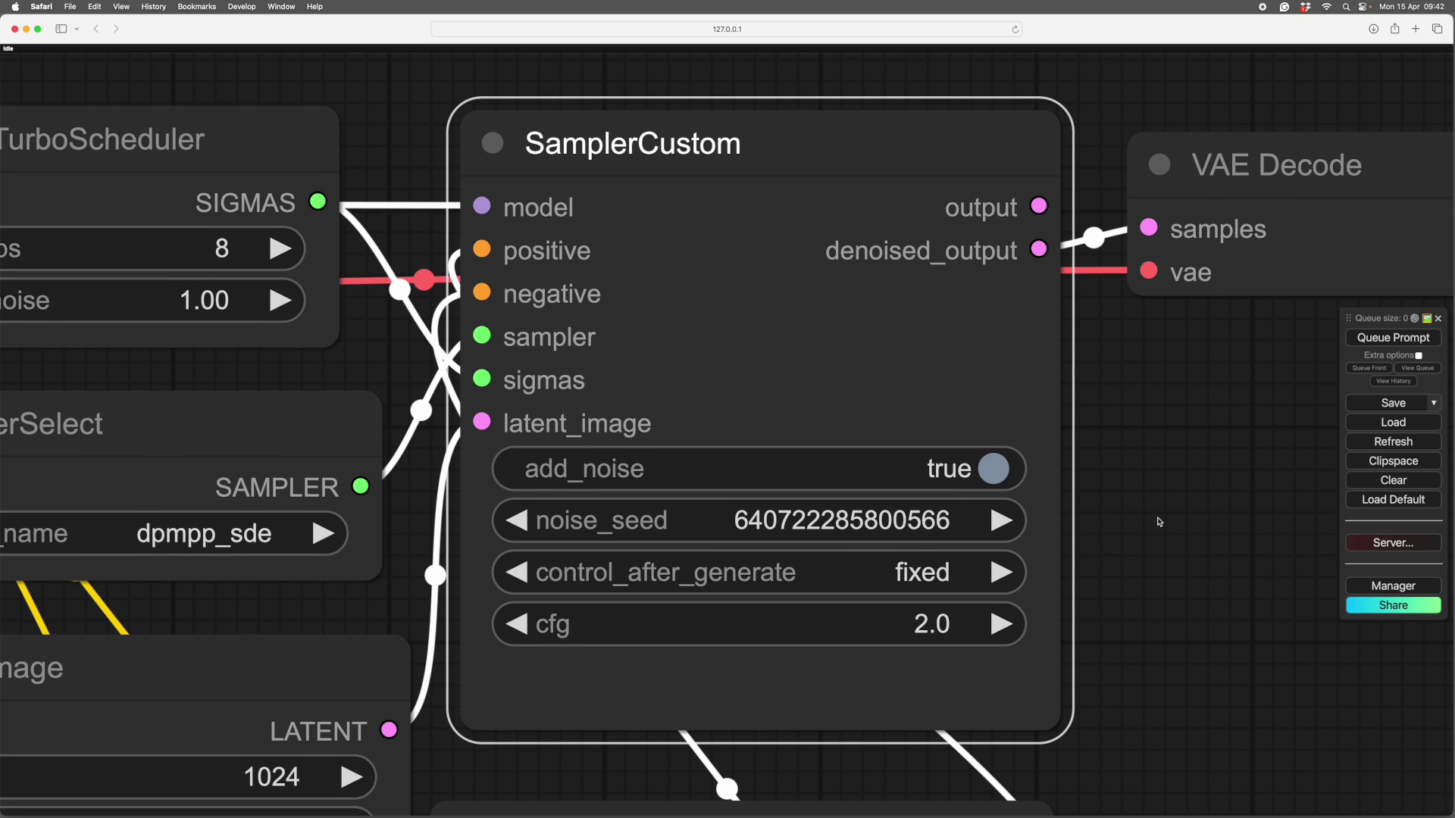
scroll(1158, 556, left, 1)
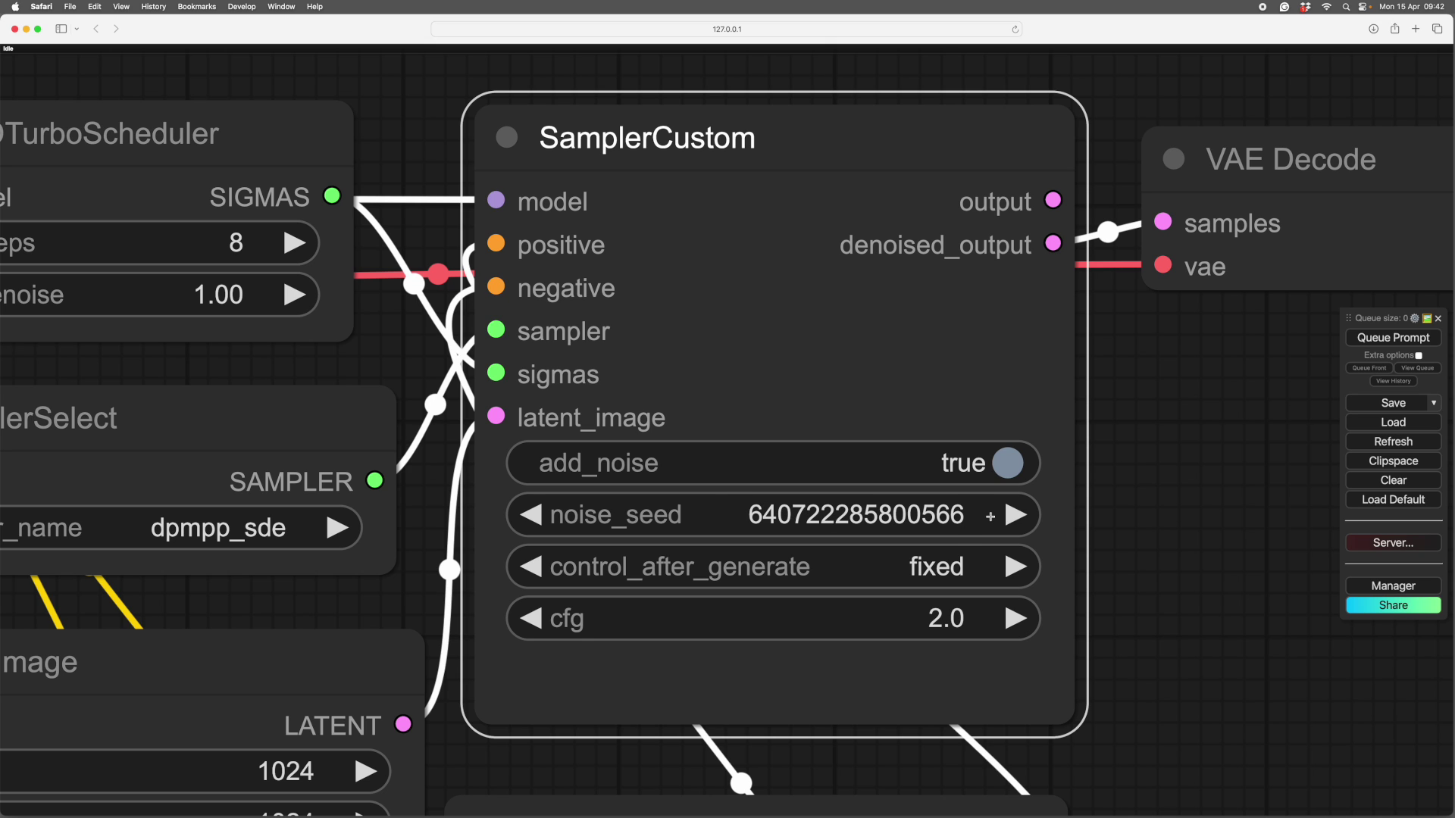
drag(1172, 534, 1172, 532)
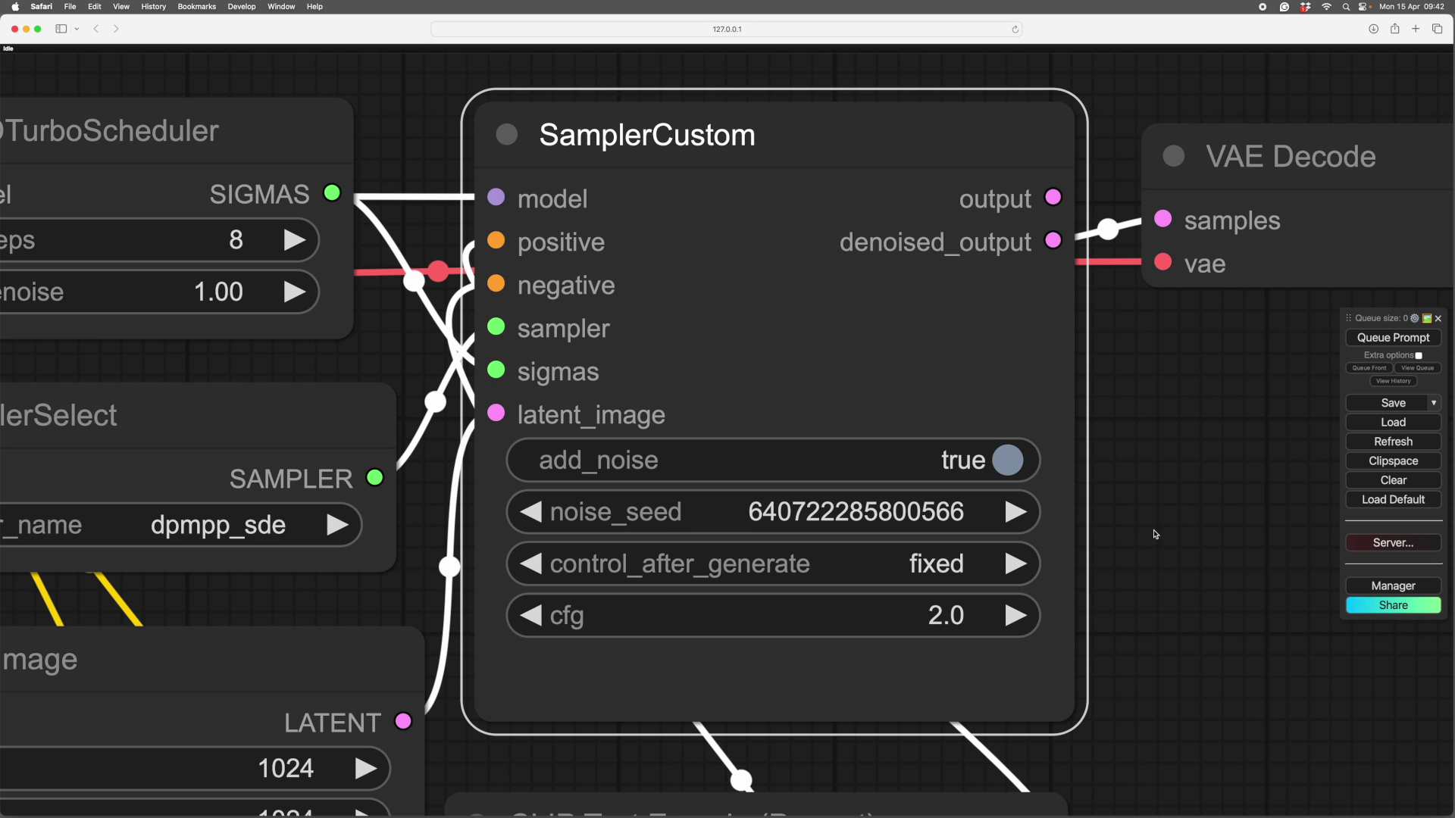
Cycle the SamplerCustom node's control_after_generate setting through decrement and randomize, ending back on fixed.
click(1207, 530)
scroll(1212, 568, down, 5)
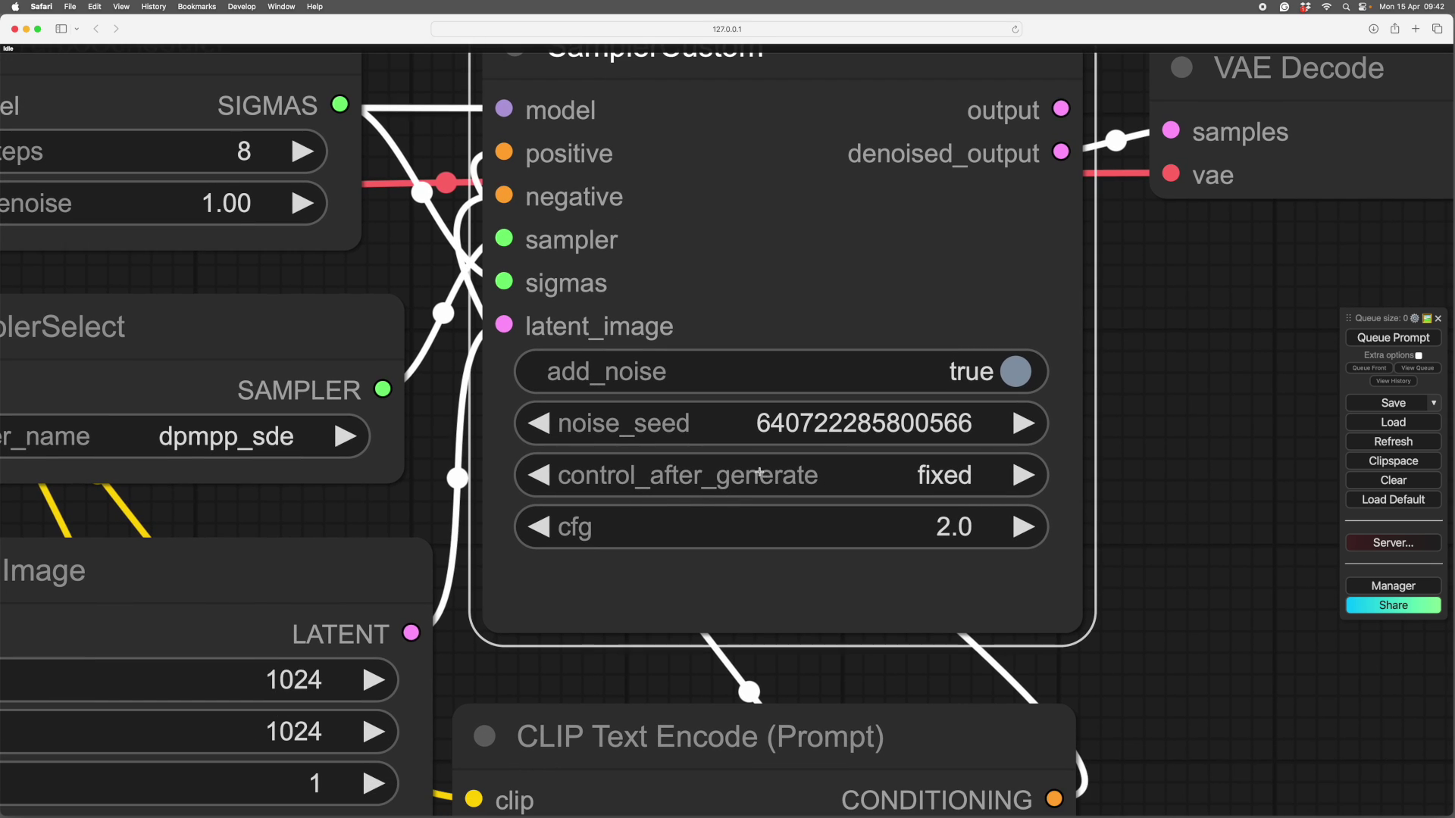
click(1021, 474)
click(1020, 474)
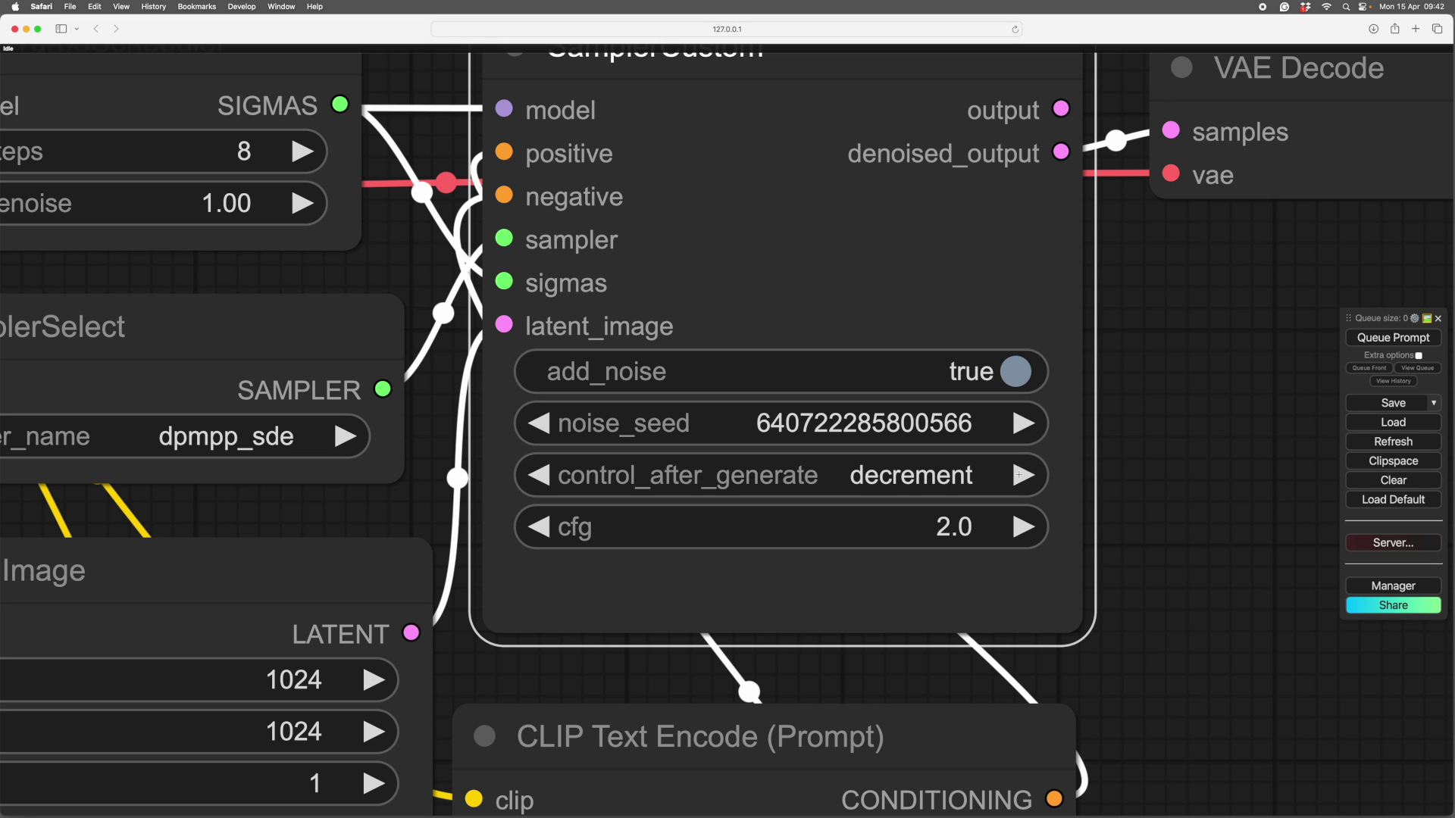
click(1019, 475)
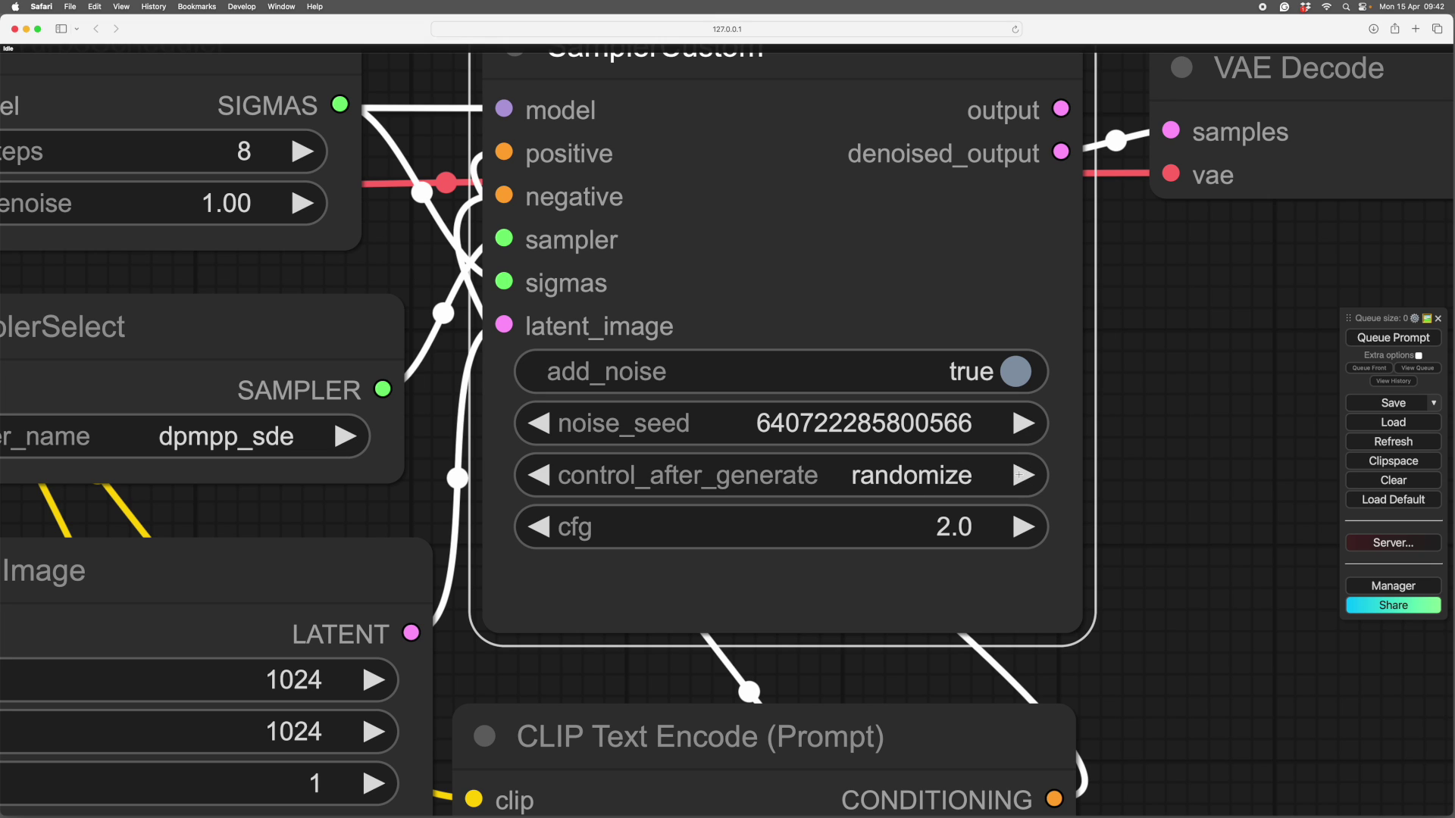
click(1020, 474)
scroll(1018, 439, down, 5)
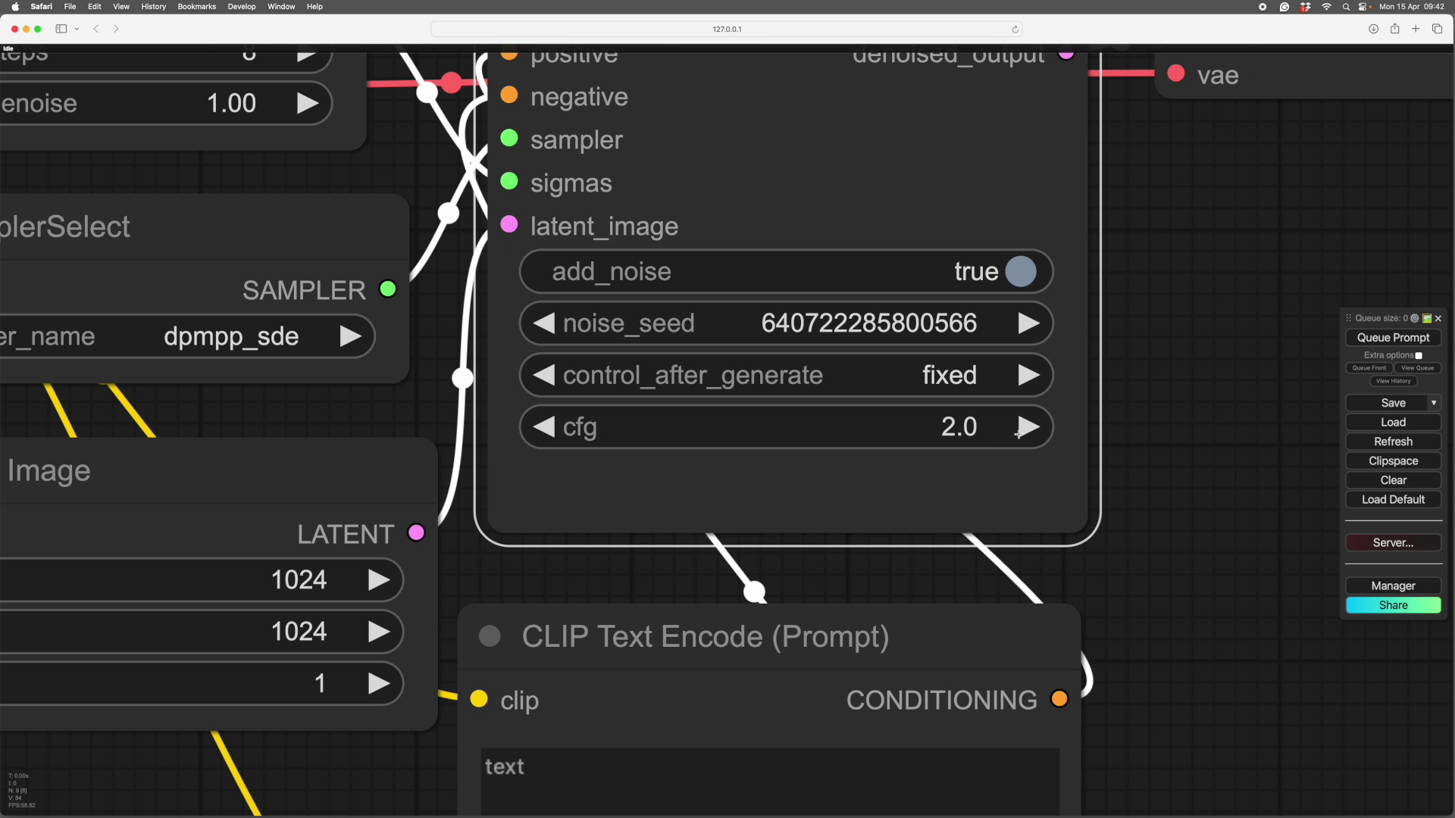
scroll(1175, 485, down, 12)
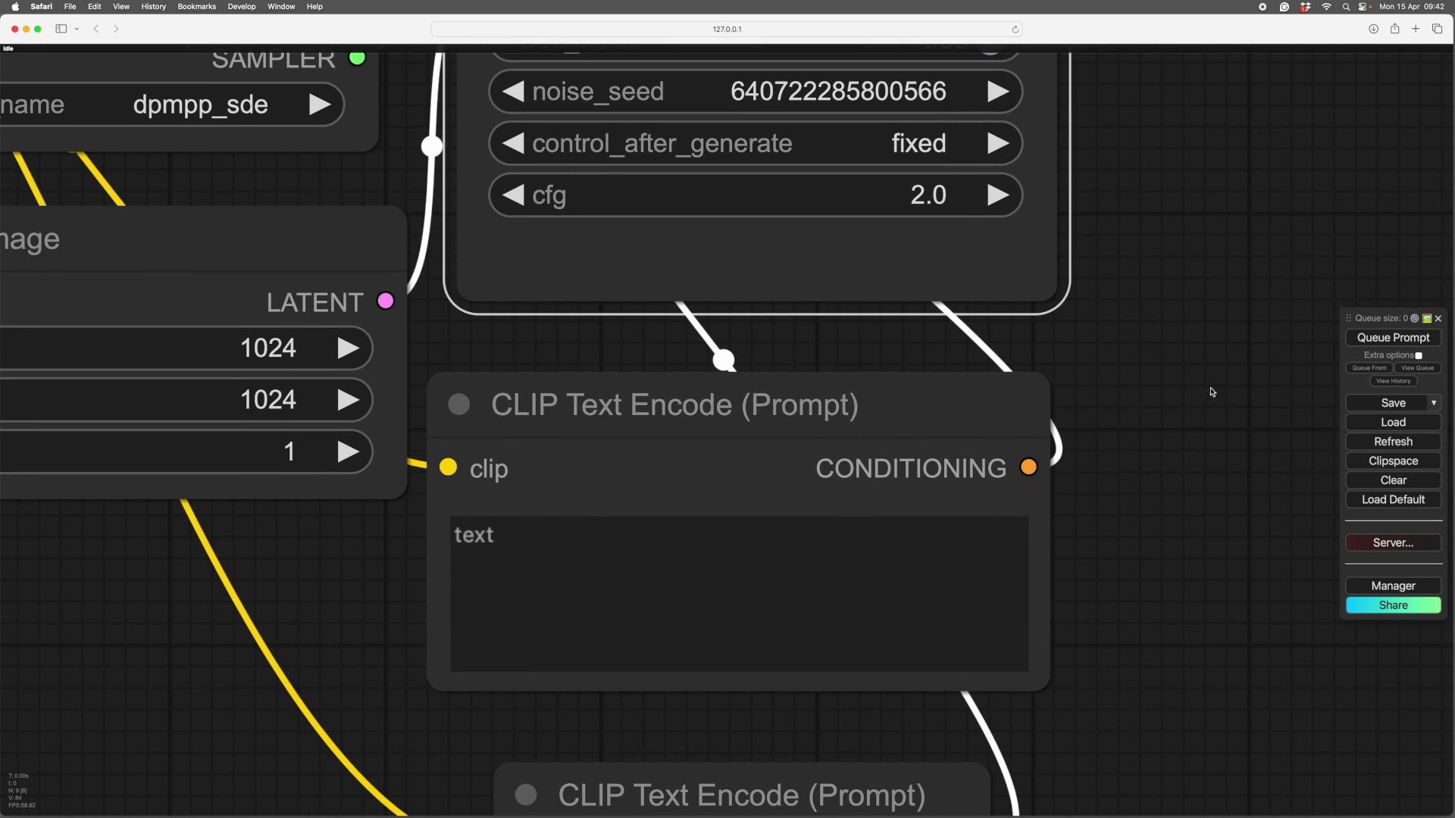
scroll(1211, 387, up, 12)
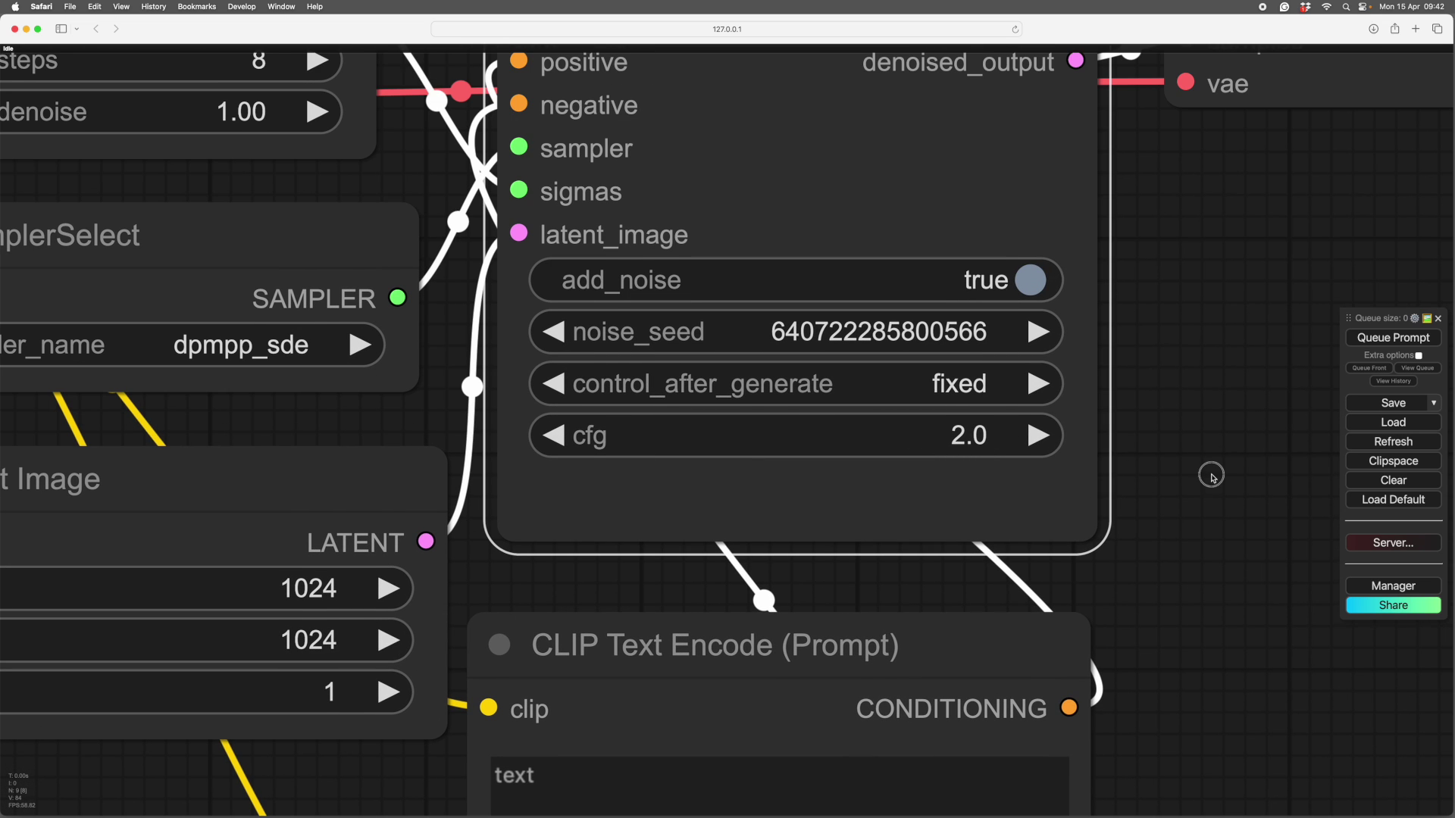
Step the SamplerCustom node's cfg up and back down, ending on 2.0.
scroll(1194, 423, down, 8)
scroll(1194, 423, down, 6)
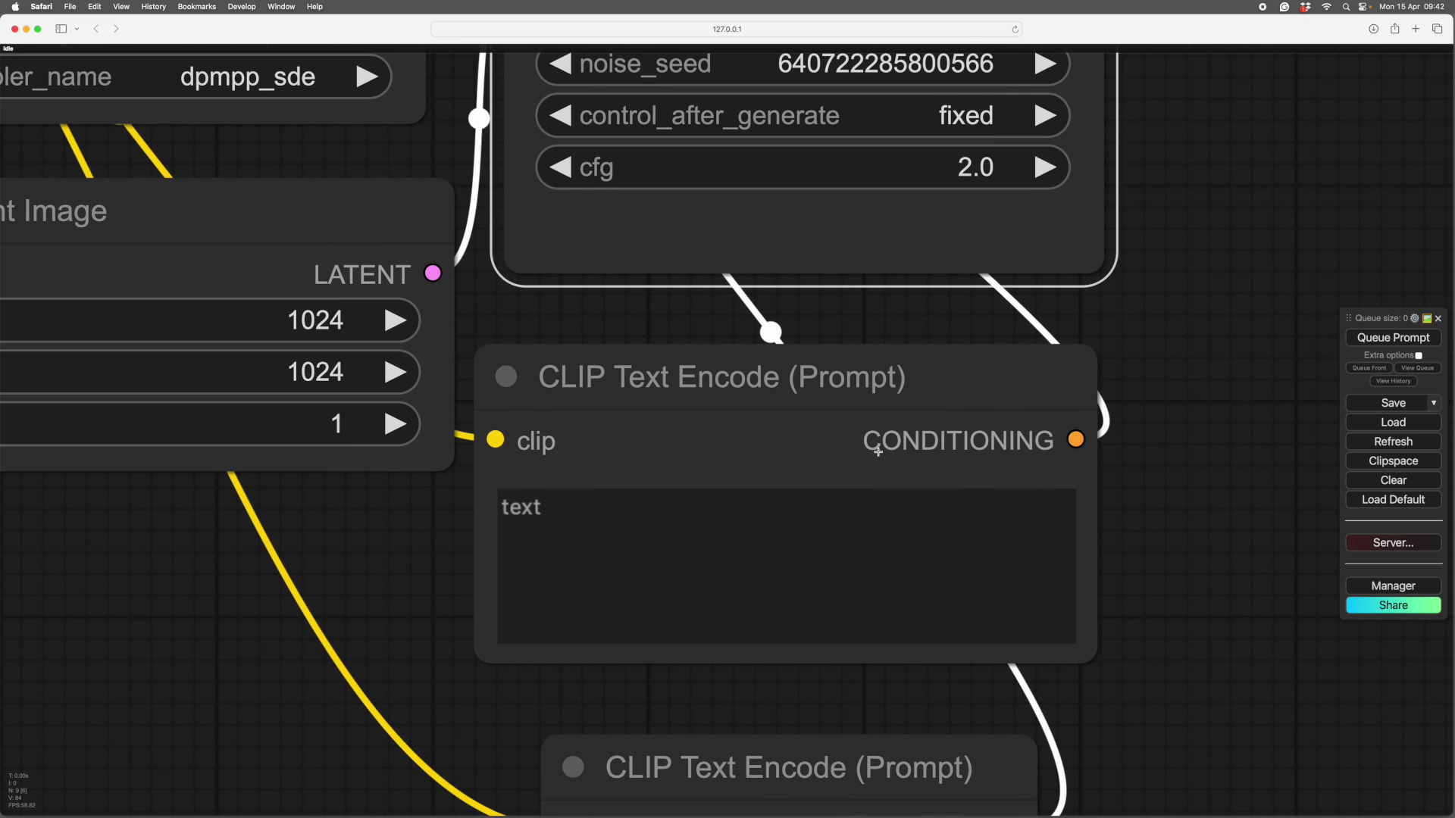
scroll(1204, 523, up, 1)
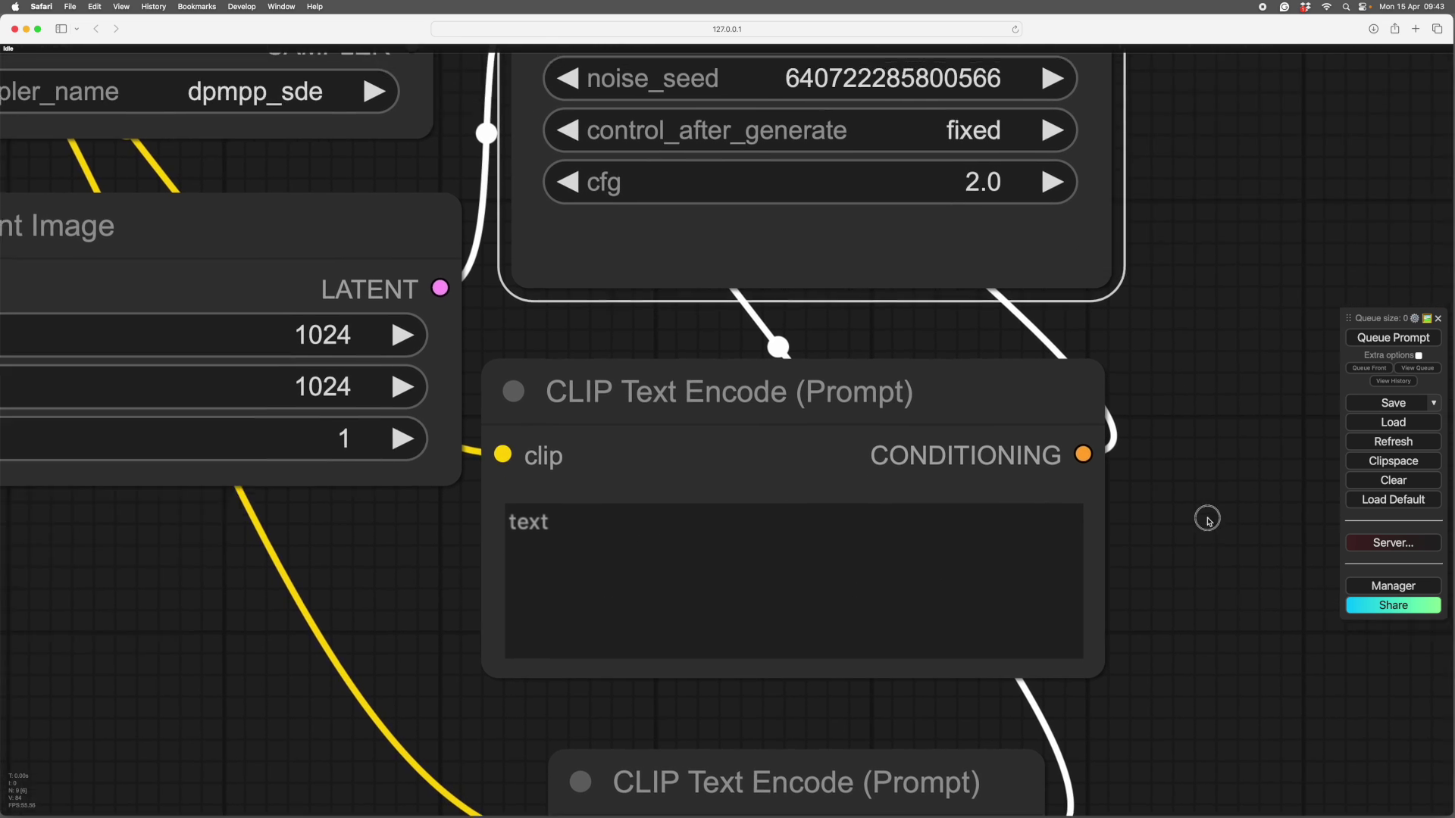
scroll(1208, 458, up, 6)
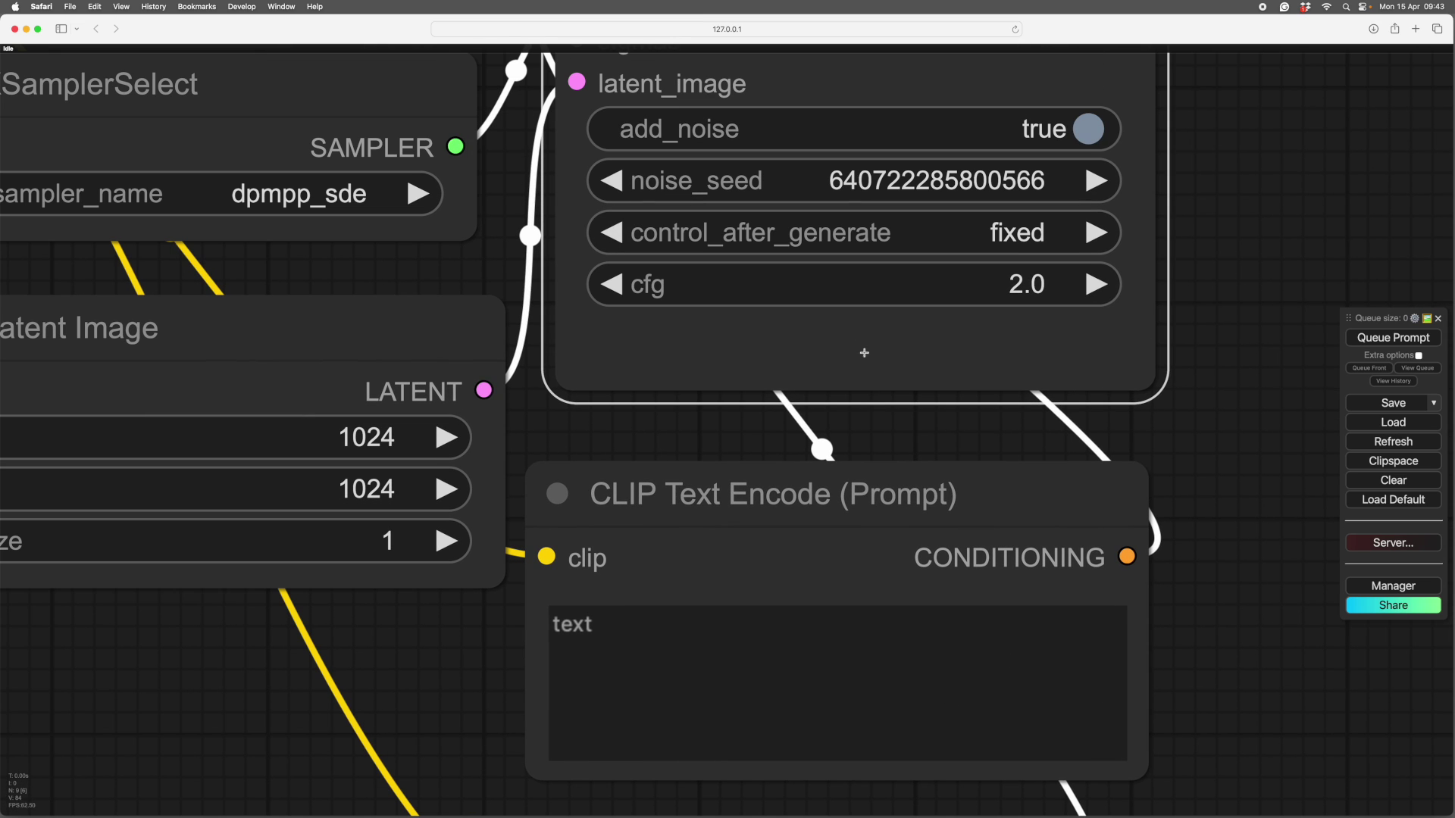
scroll(1260, 562, down, 3)
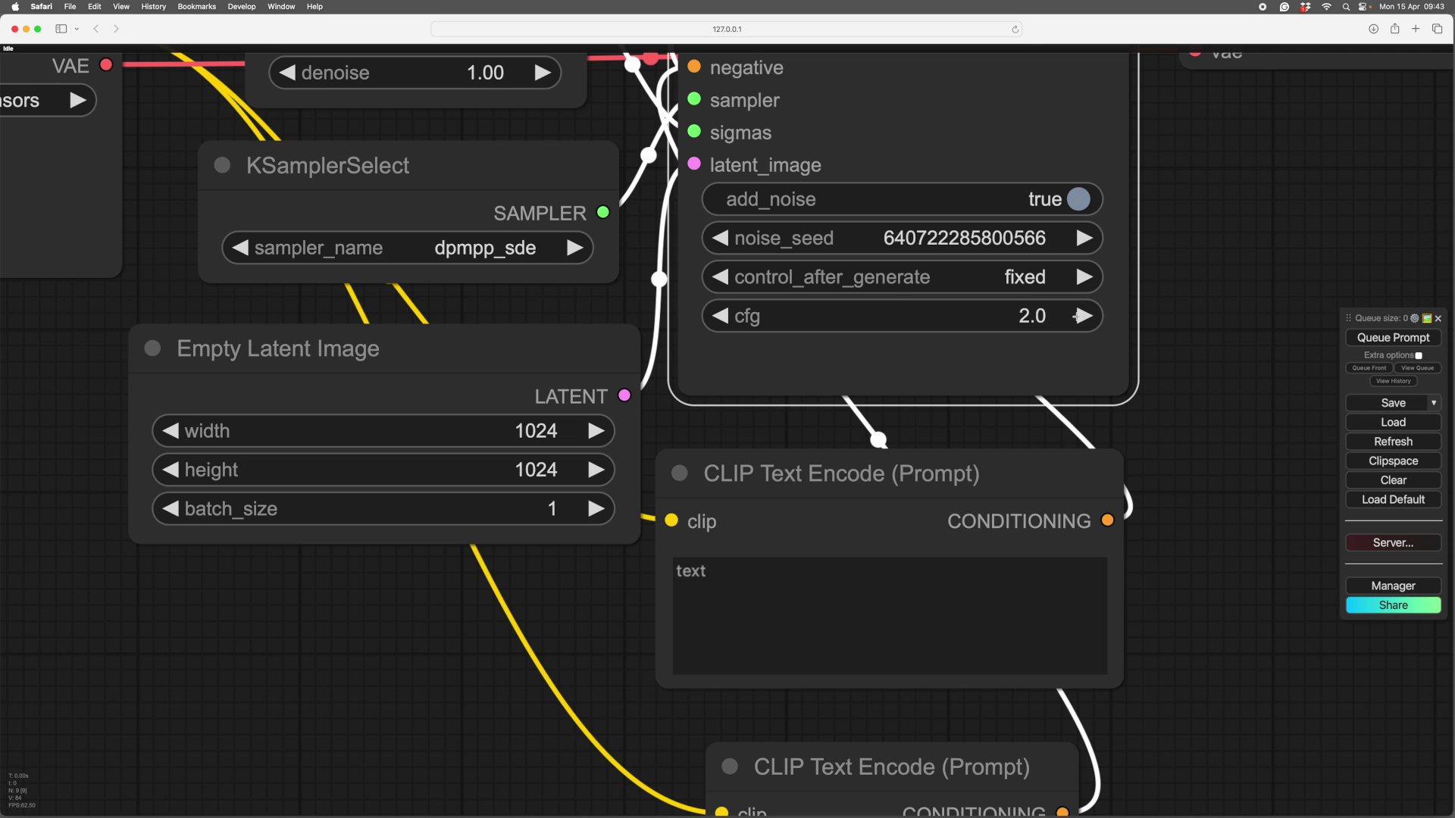
click(1085, 315)
click(728, 316)
click(728, 316)
click(728, 316)
click(728, 316)
click(727, 316)
click(727, 316)
click(728, 316)
drag(726, 316, 720, 316)
View the Load Checkpoint node's checkpoint info for the recommended CFG scale, sampling steps and sampler, and close it.
right_click(716, 318)
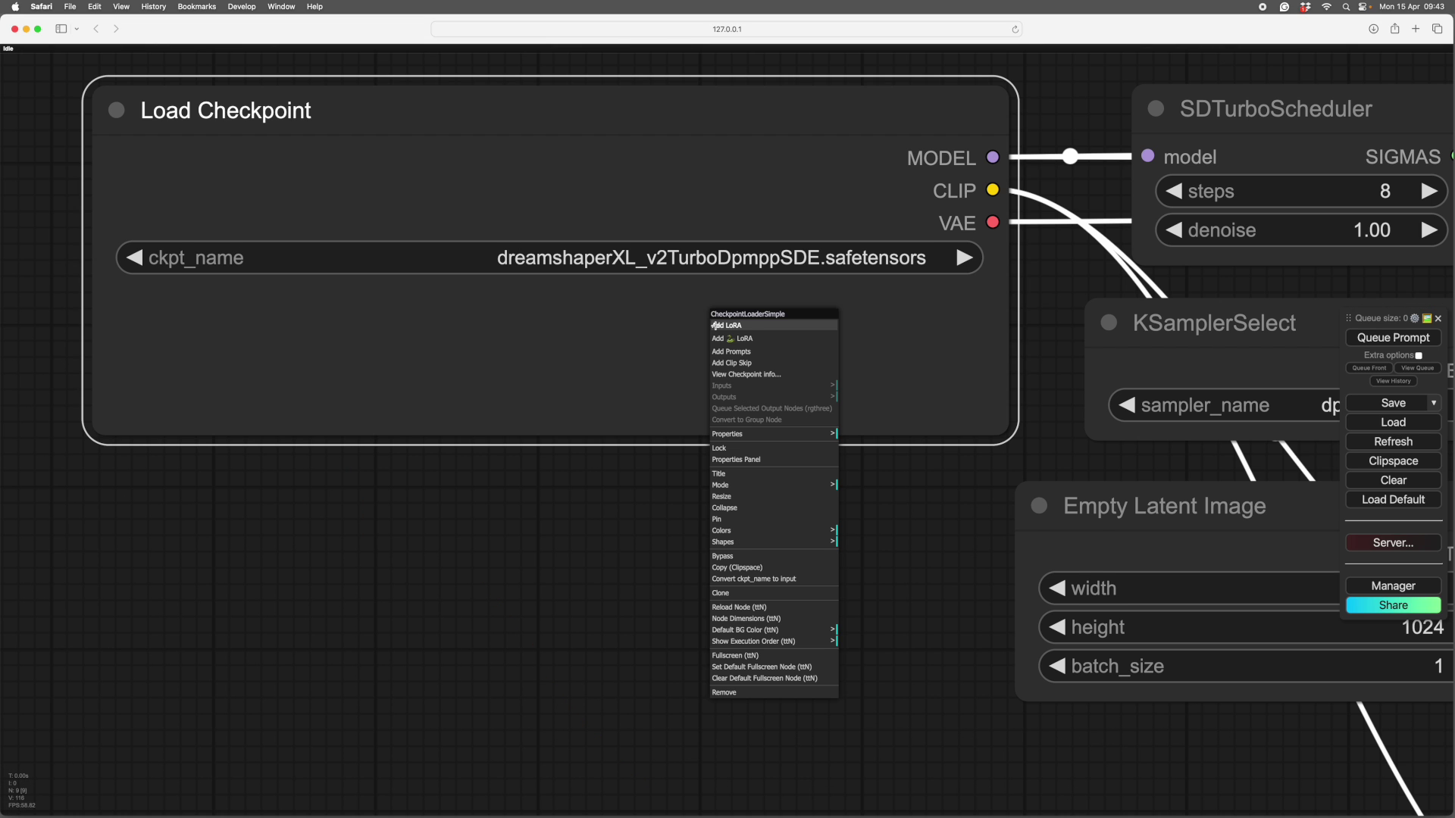
click(735, 375)
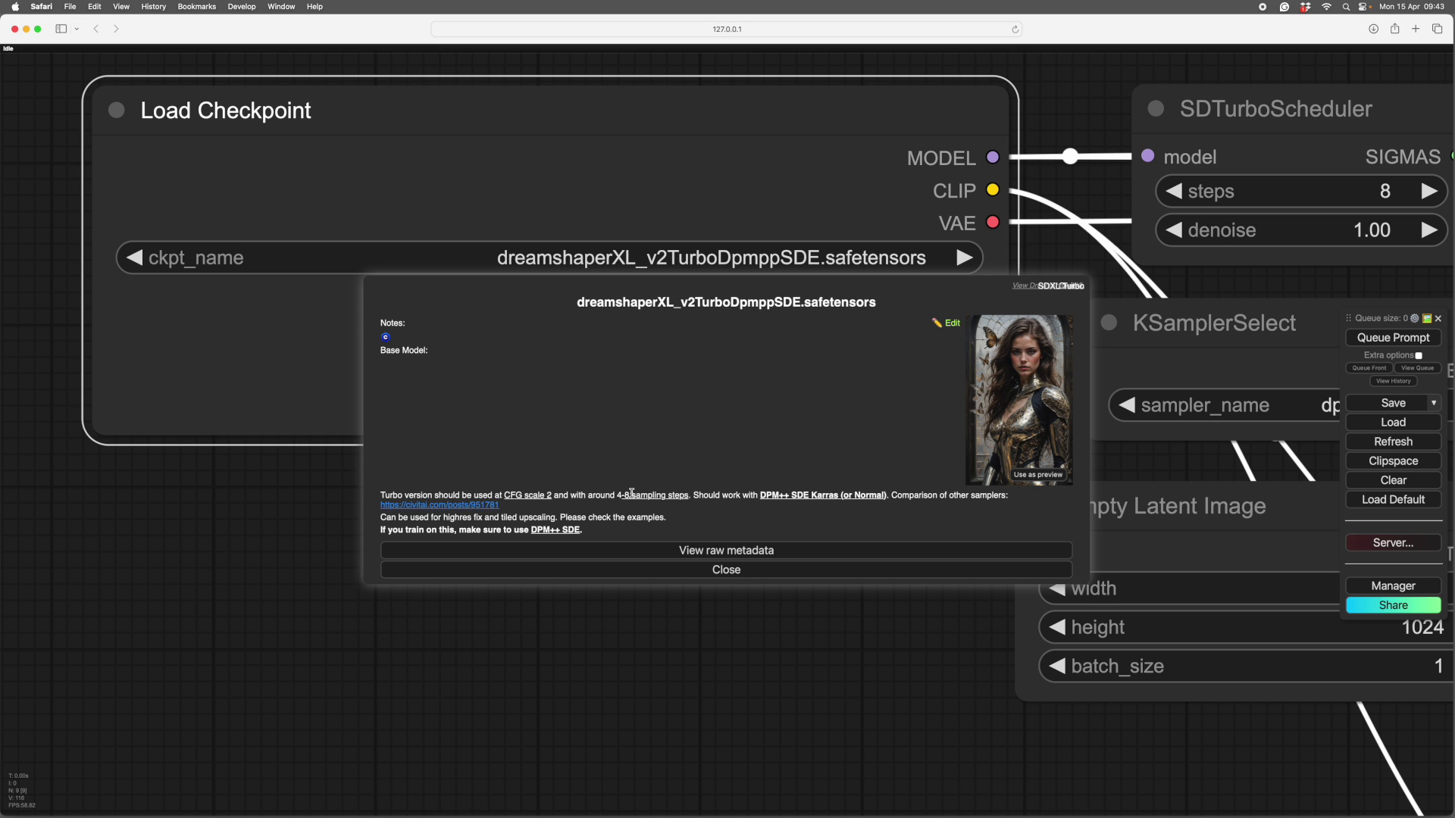
click(726, 570)
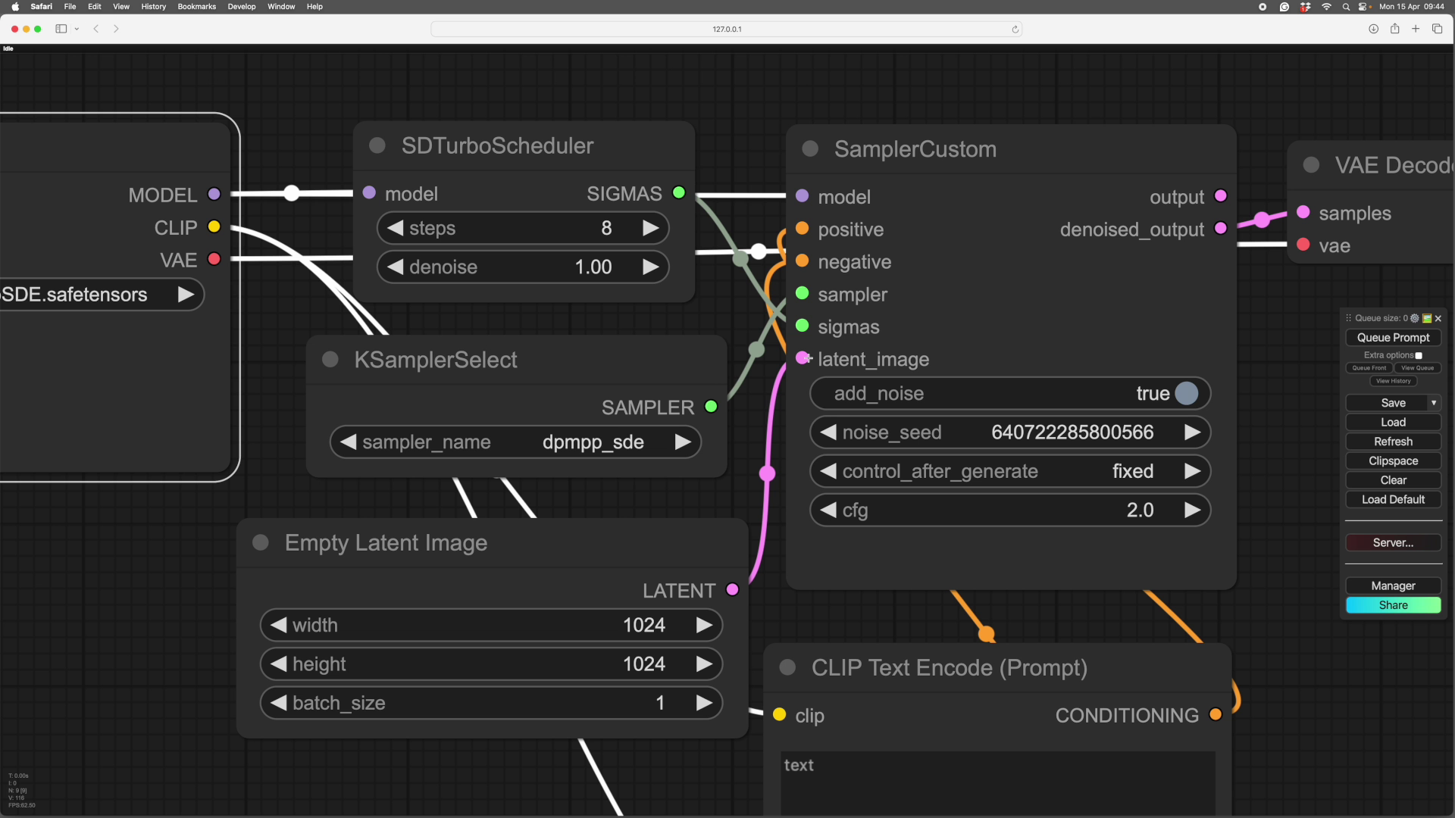
Examine the Empty Latent Image node's width, height and batch_size settings and its link to SamplerCustom's latent_image input.
click(683, 548)
drag(1052, 621, 973, 511)
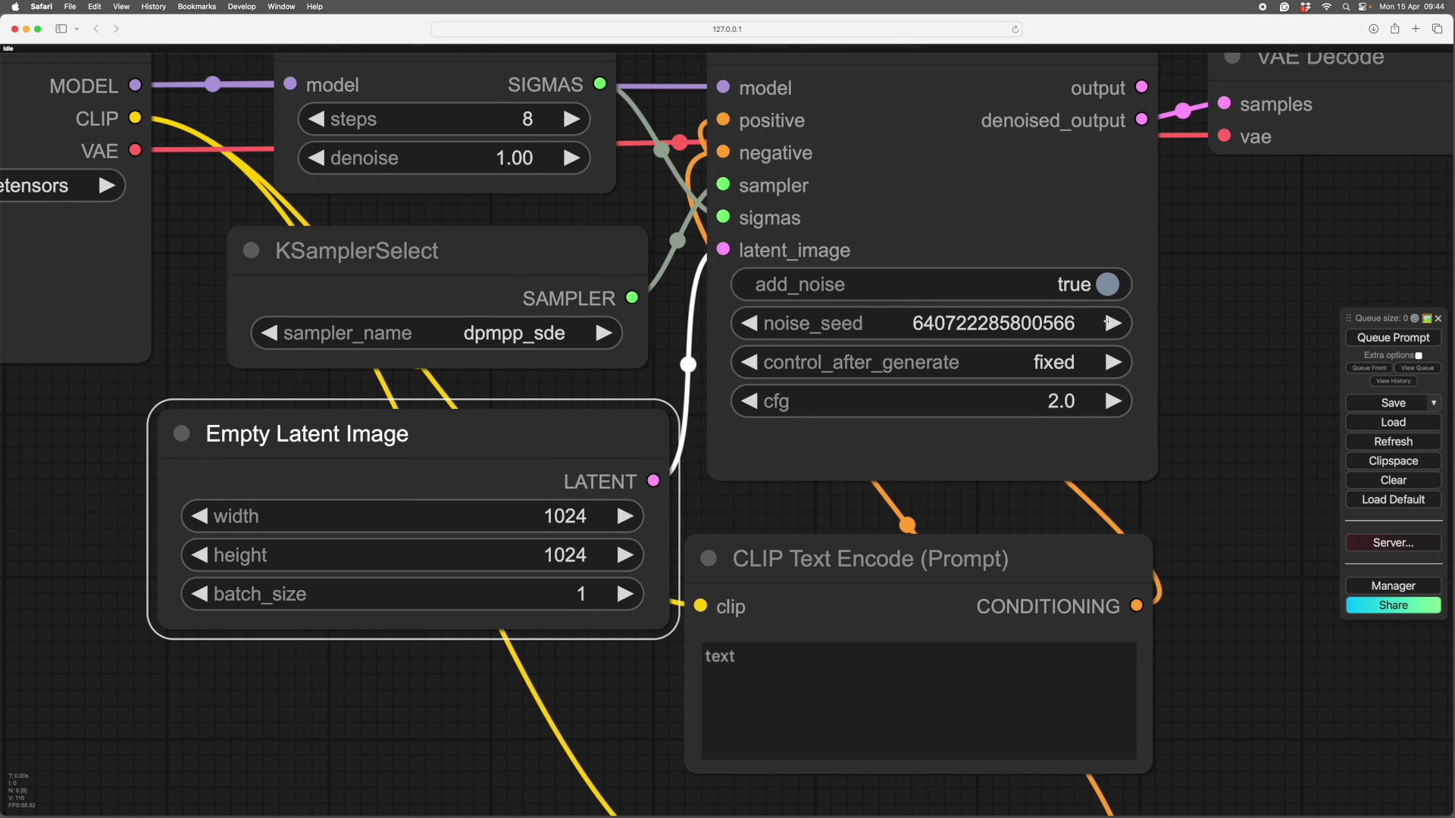
drag(838, 503, 888, 494)
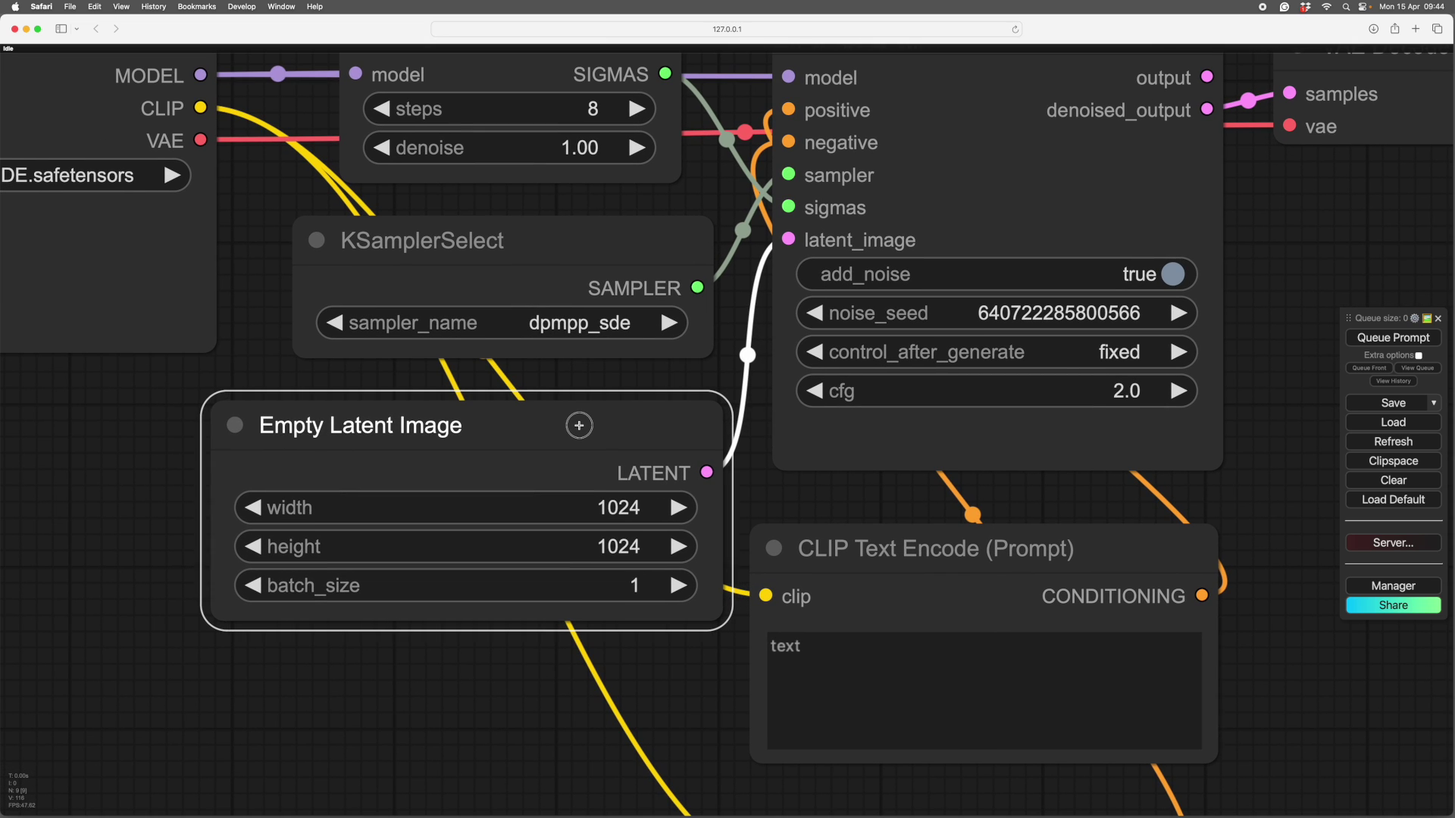
drag(782, 498, 846, 432)
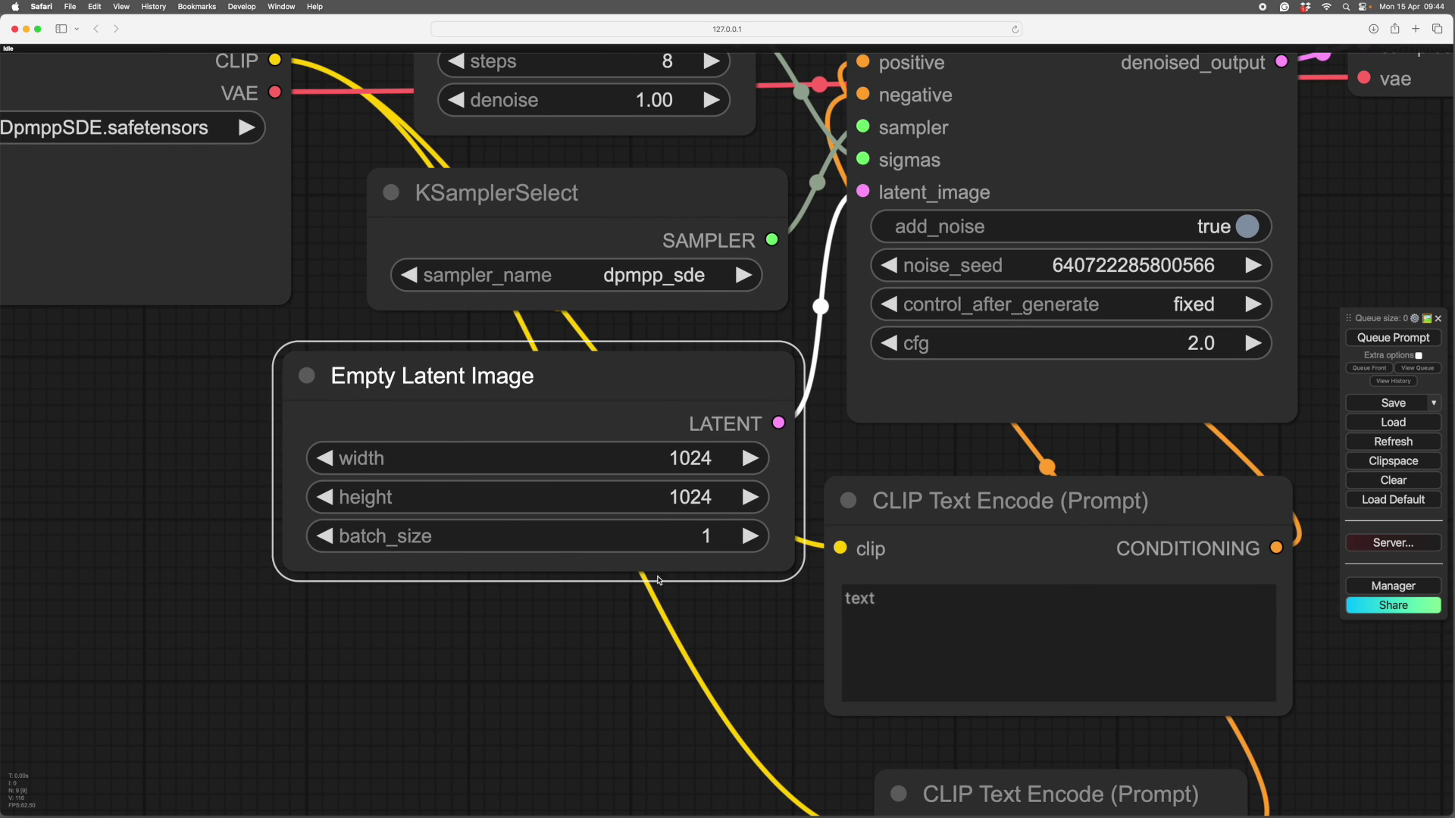
drag(731, 545, 660, 468)
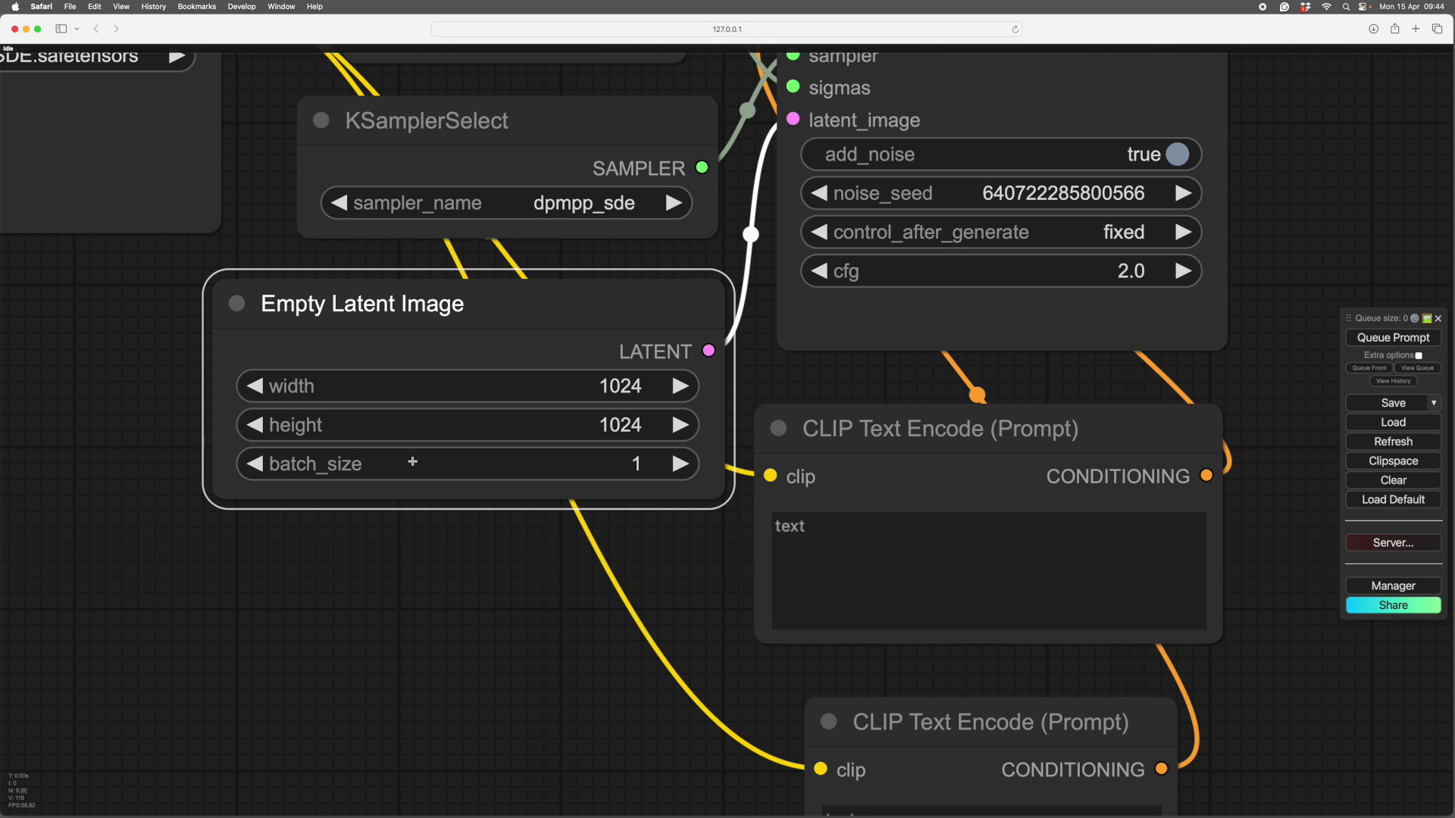
scroll(720, 583, up, 2)
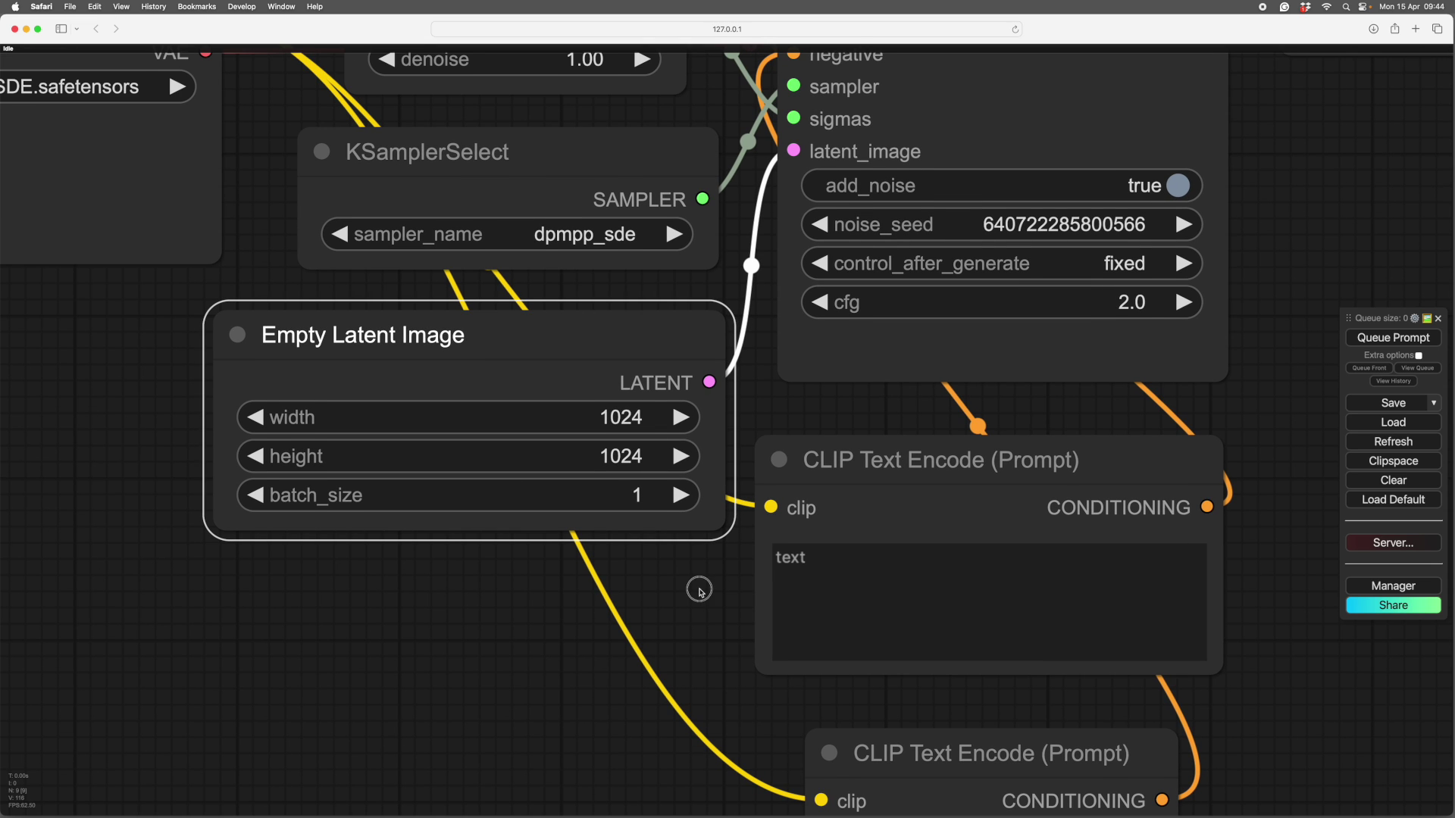
scroll(693, 586, up, 2)
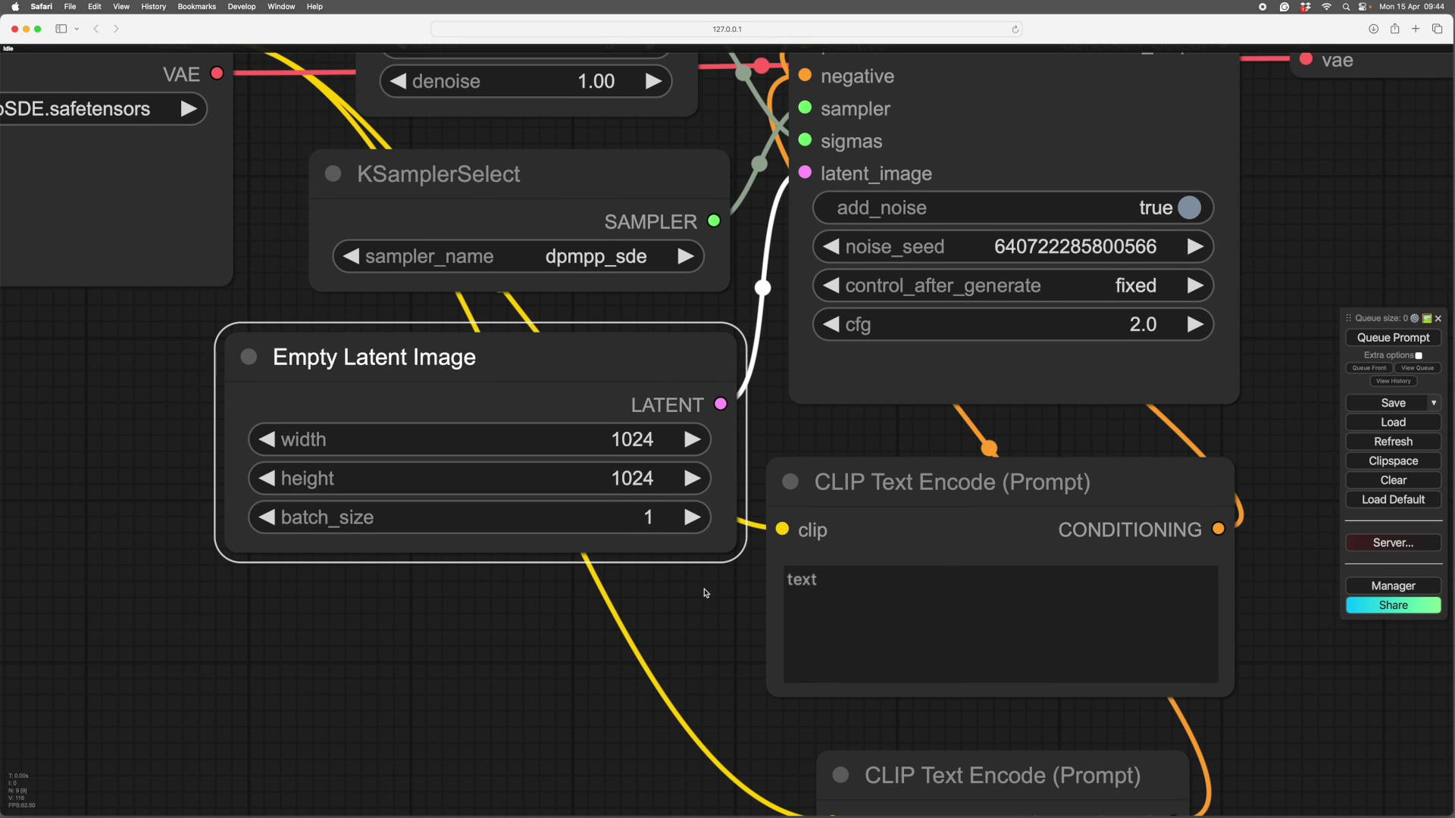
drag(705, 605, 672, 608)
scroll(670, 636, down, 3)
drag(239, 544, 418, 429)
drag(726, 608, 800, 783)
drag(396, 531, 392, 559)
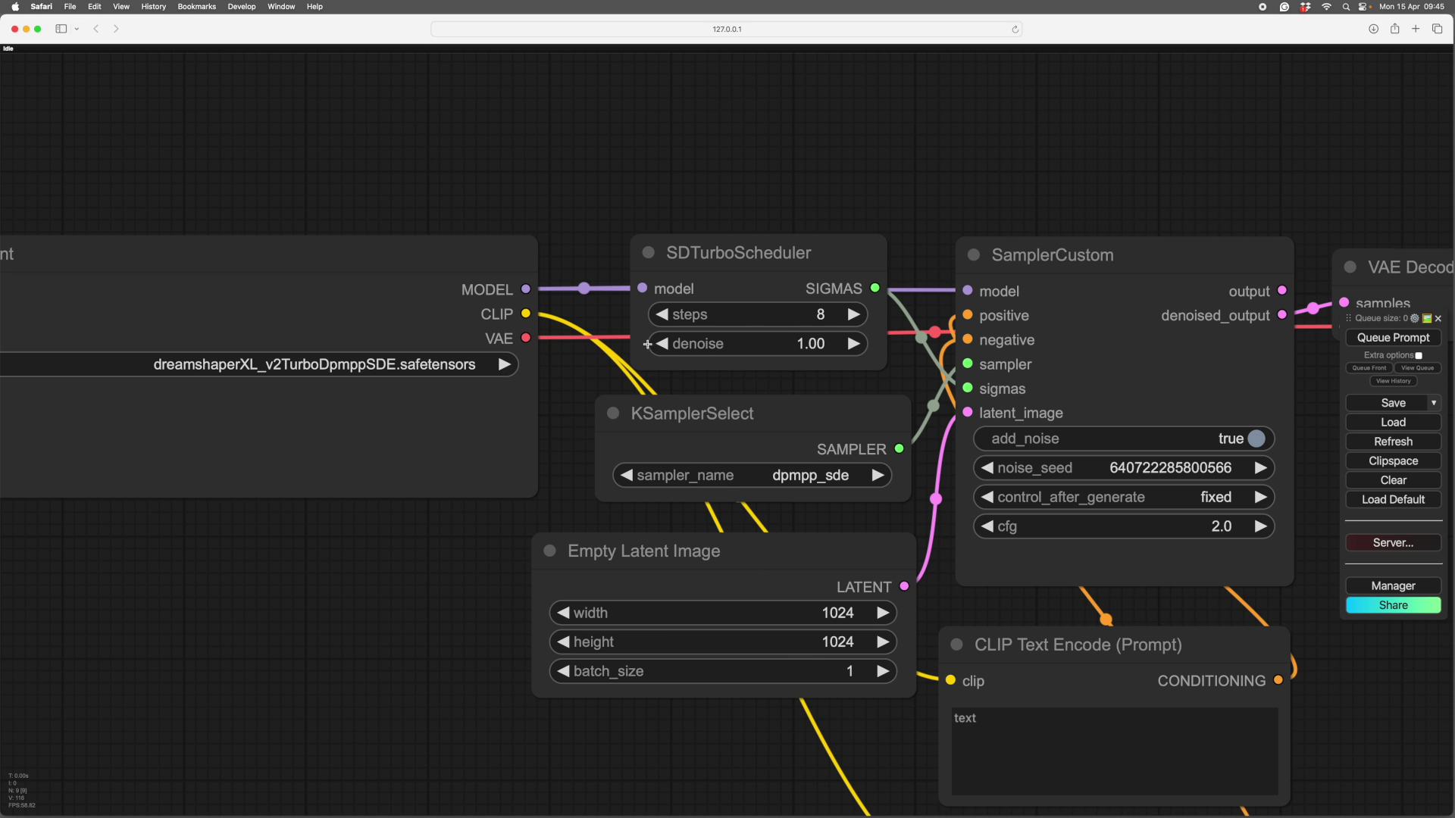
Enlarge the upper CLIP Text Encode node slightly, and widen the lower one and line it up beneath it.
scroll(439, 606, right, 6)
scroll(440, 607, down, 3)
drag(701, 433, 703, 416)
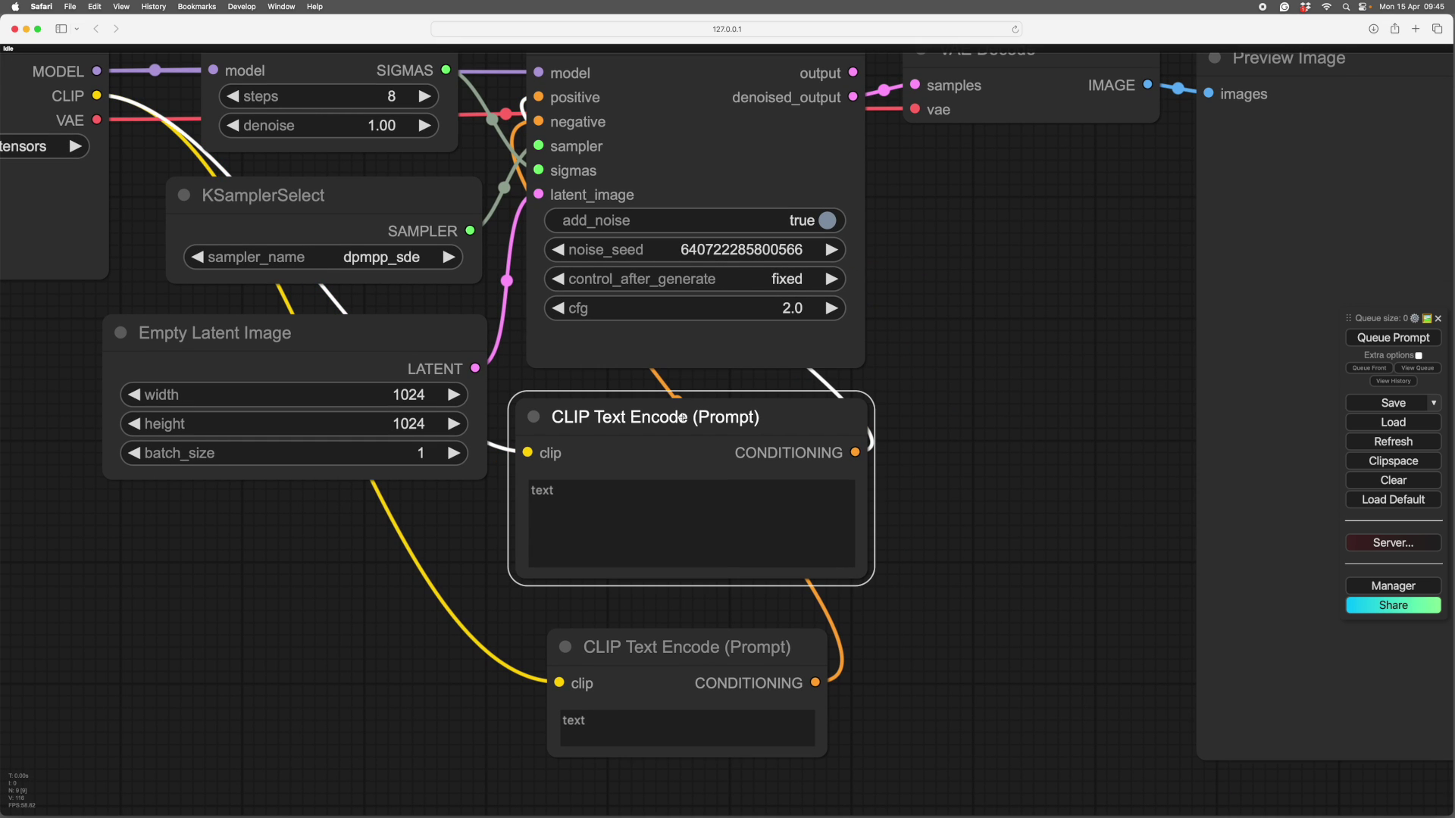
click(682, 418)
click(682, 417)
drag(870, 587, 884, 599)
drag(691, 653, 664, 625)
scroll(934, 638, down, 1)
scroll(933, 638, up, 3)
drag(775, 765, 847, 779)
drag(632, 626, 632, 625)
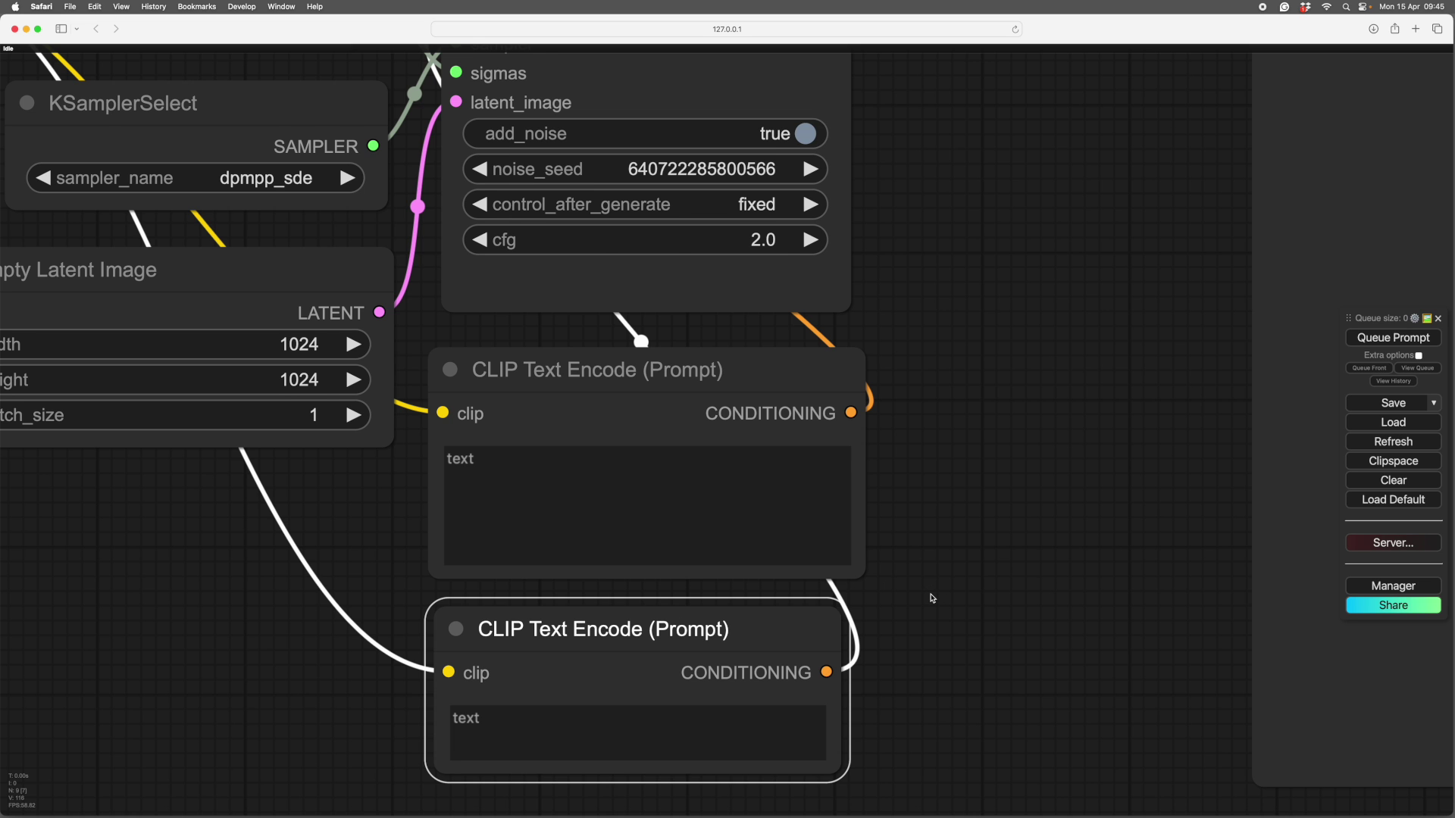
Examine the VAE Decode node and its links from the SamplerCustom node and to the Preview Image node.
scroll(931, 597, down, 4)
drag(987, 539, 1022, 655)
scroll(990, 554, down, 2)
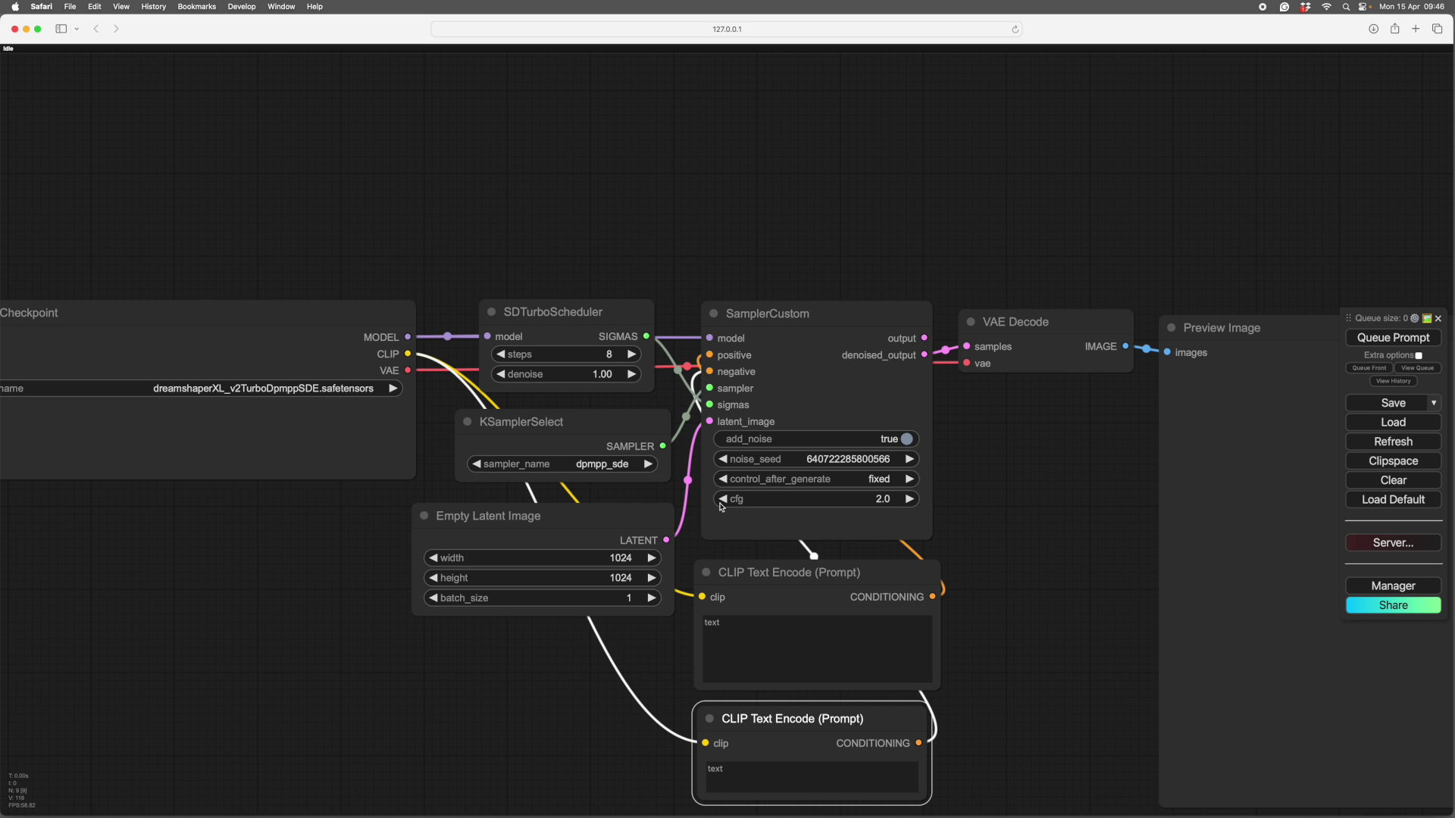
scroll(1039, 480, right, 5)
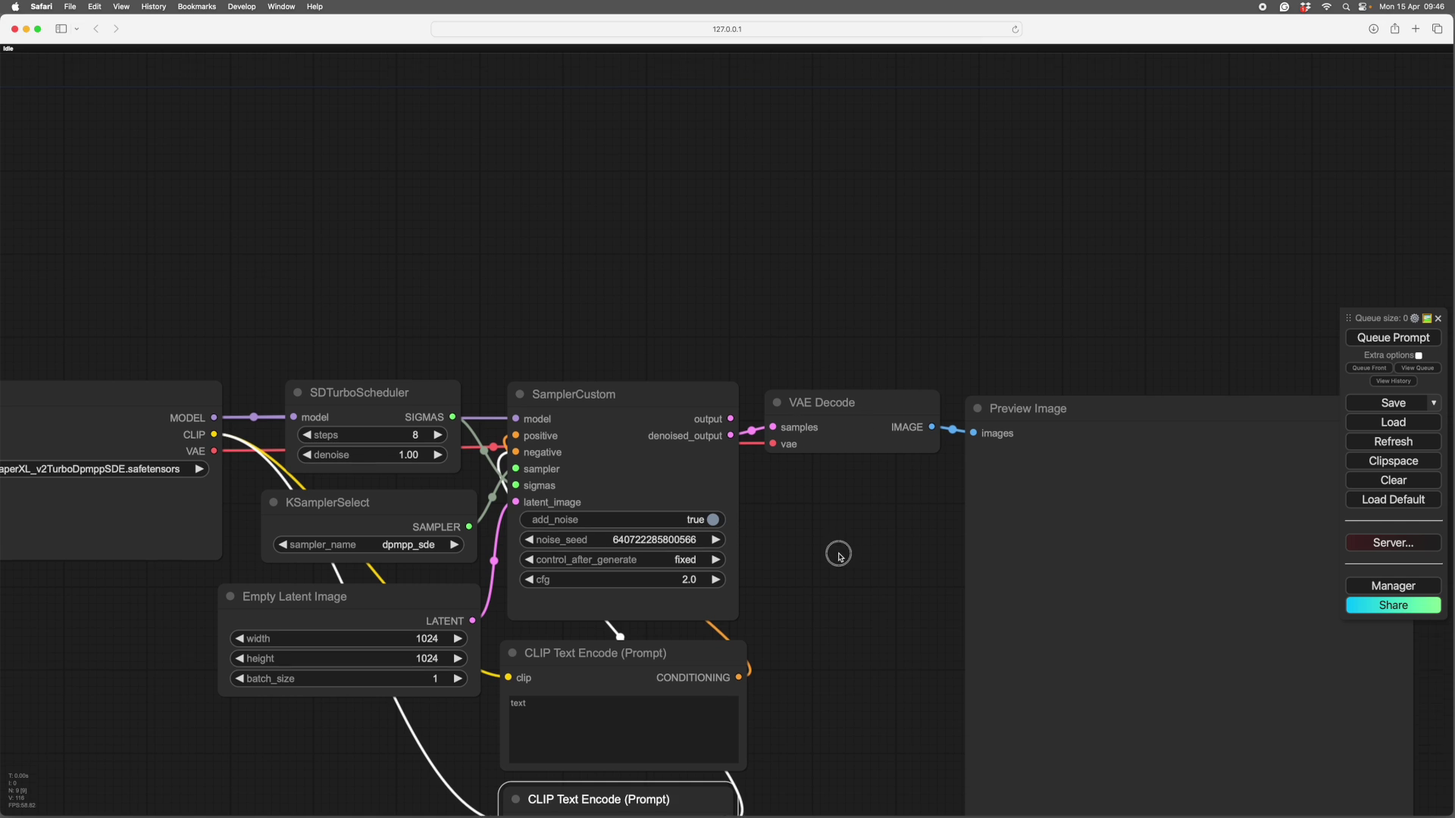
scroll(838, 559, up, 1)
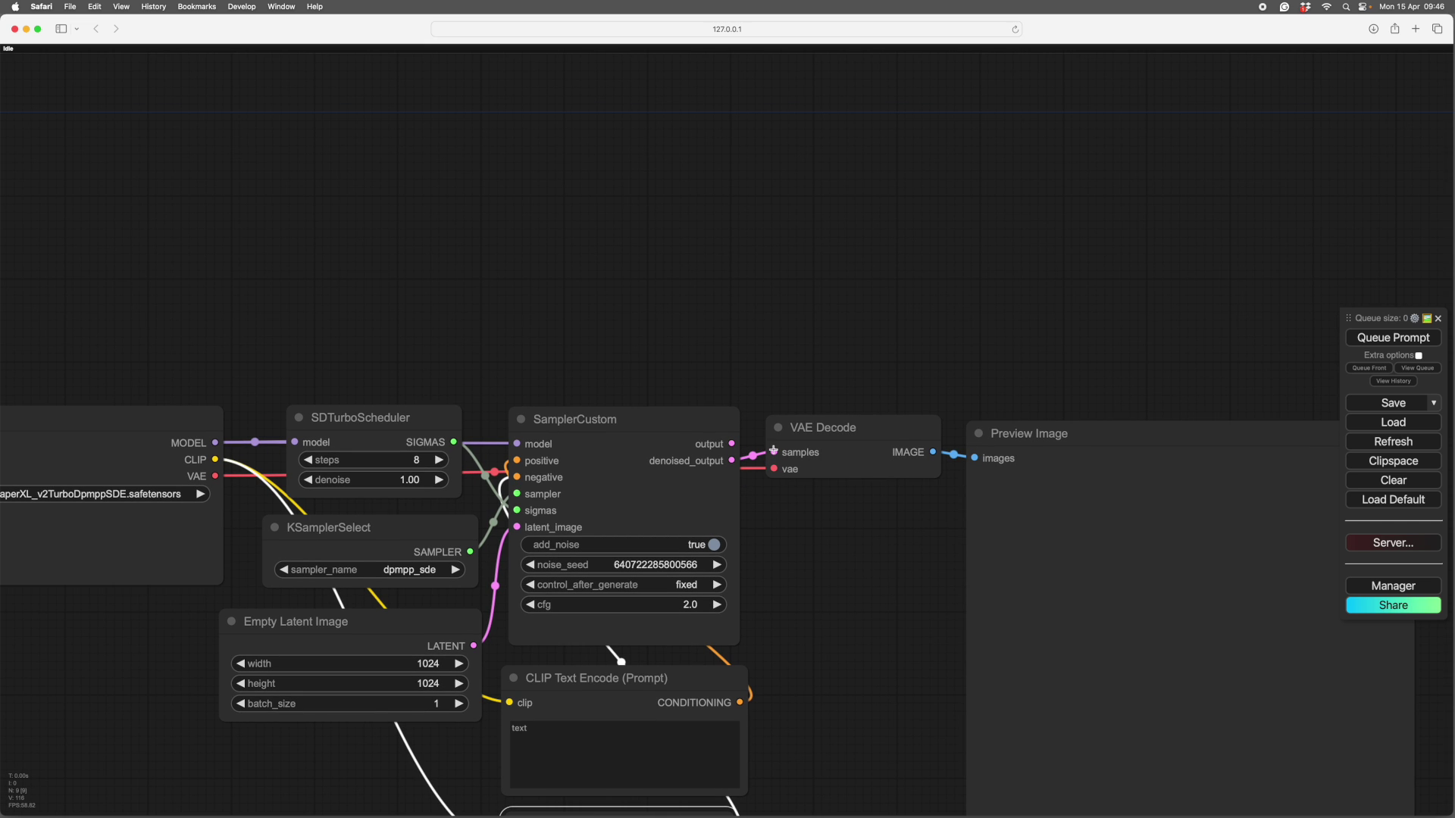
scroll(637, 419, right, 3)
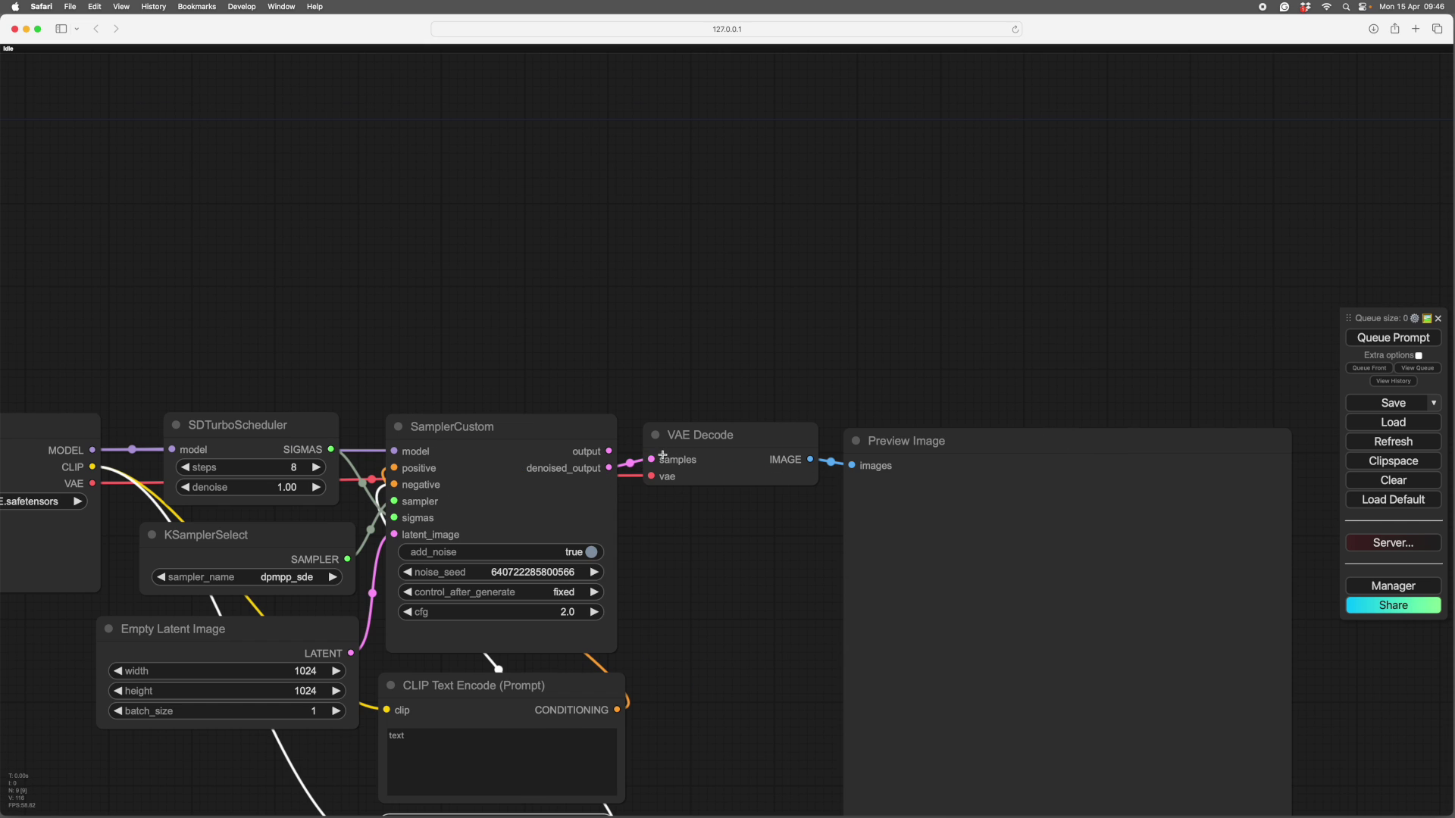
scroll(682, 523, up, 1)
scroll(713, 547, up, 1)
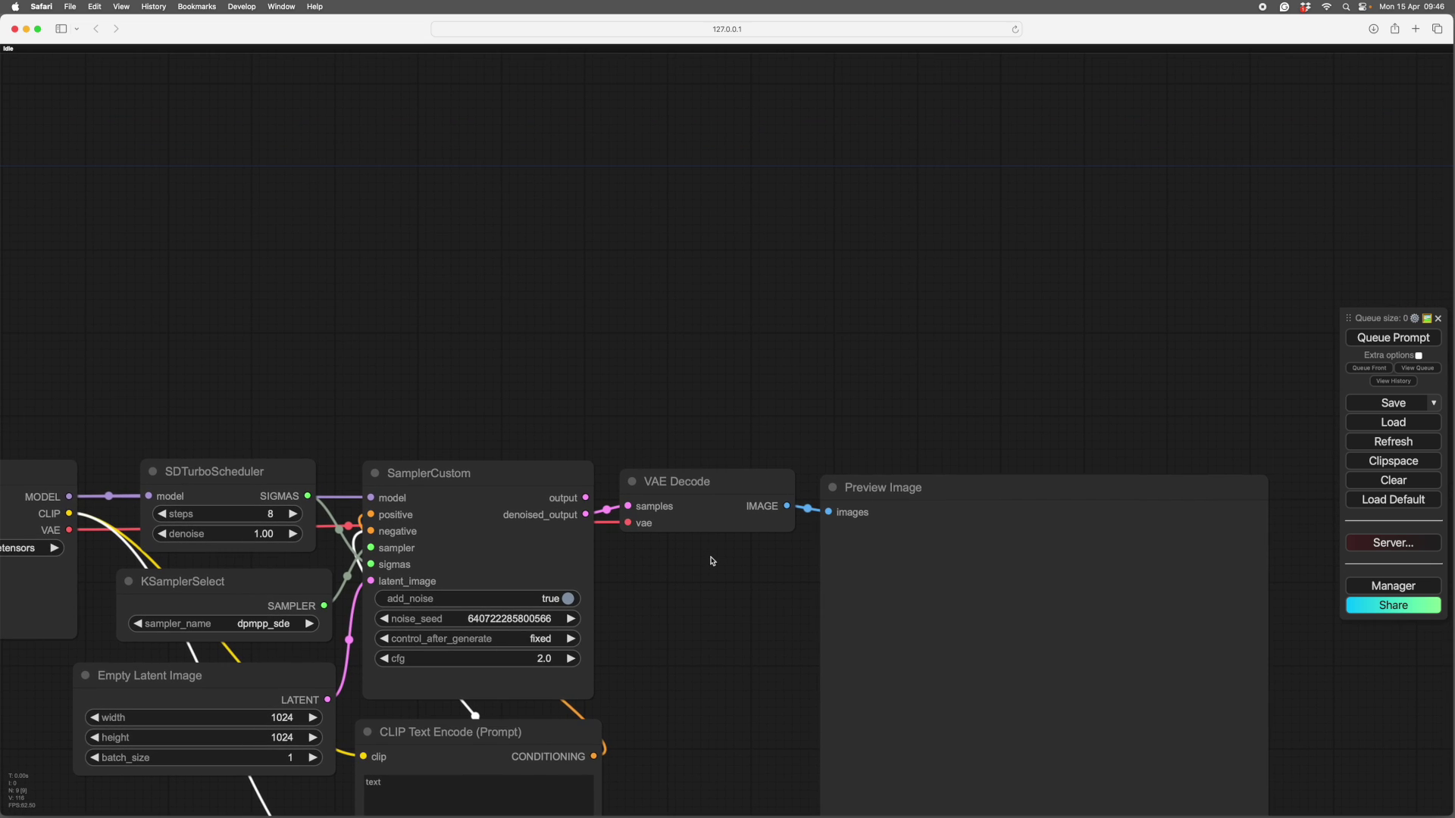
scroll(713, 562, up, 5)
scroll(703, 610, up, 2)
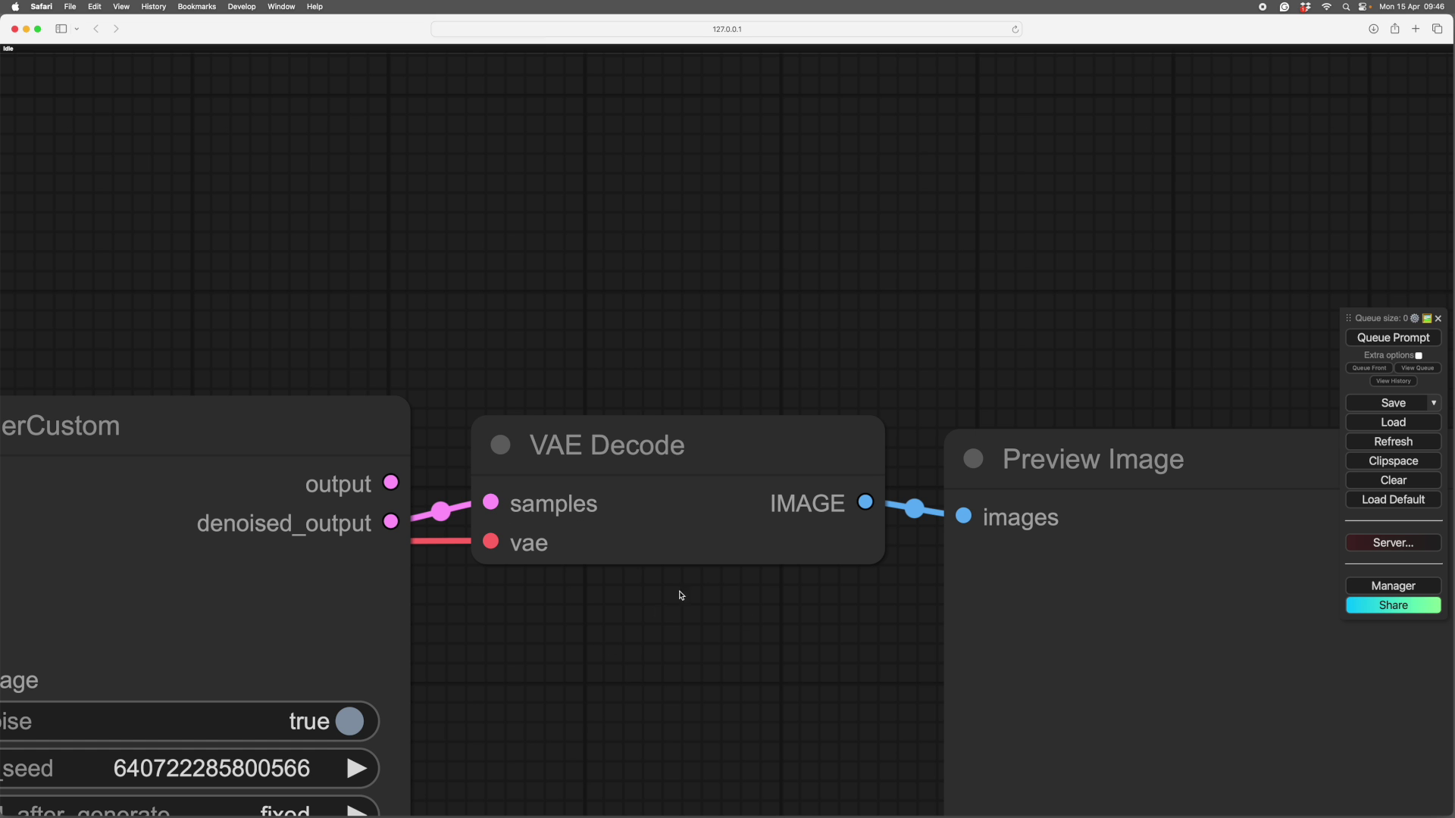
Move the Preview Image node slightly so that it lines up with the VAE Decode node.
drag(624, 640, 418, 613)
scroll(425, 464, down, 5)
drag(763, 426, 764, 420)
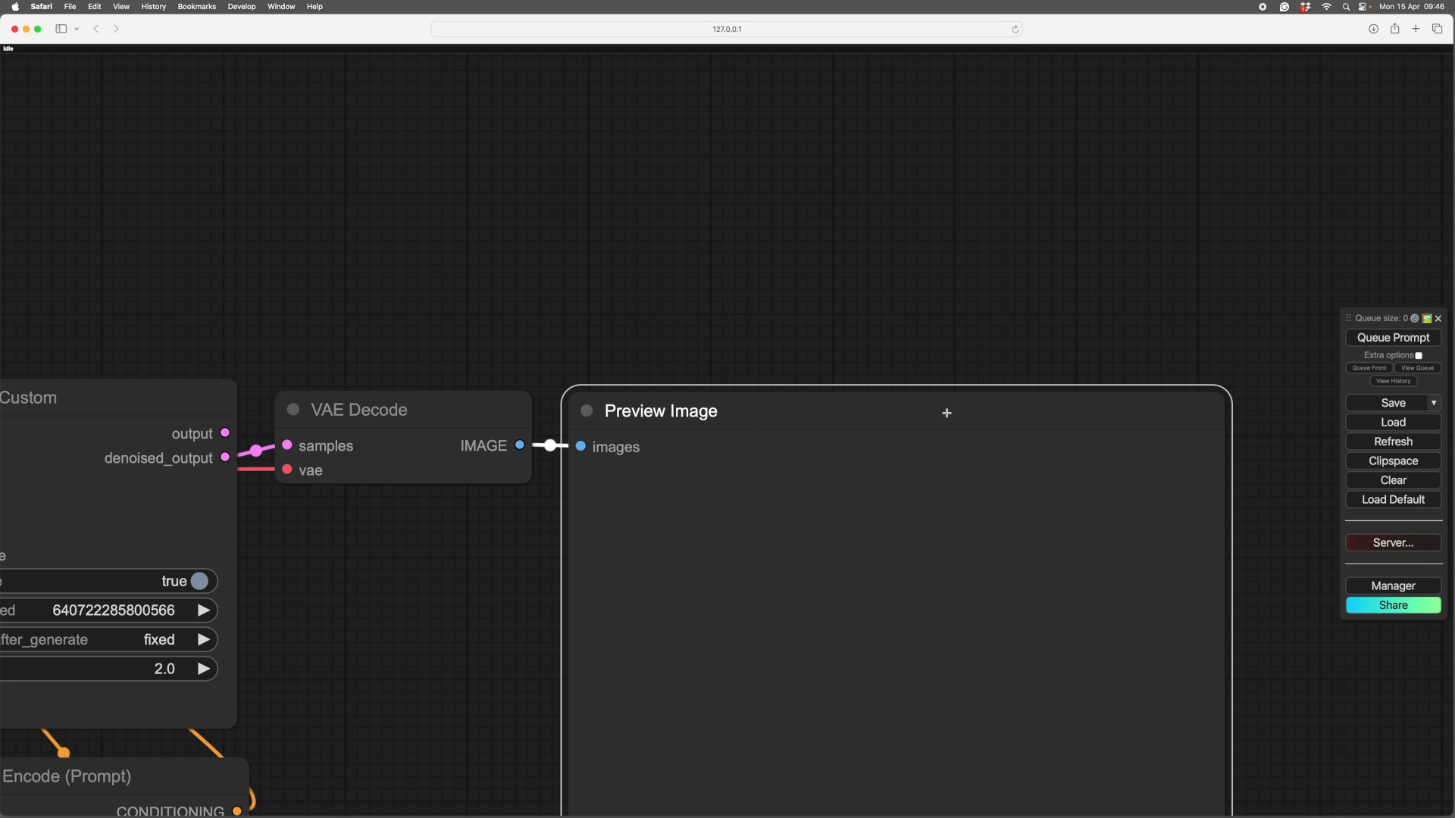
drag(442, 536, 537, 526)
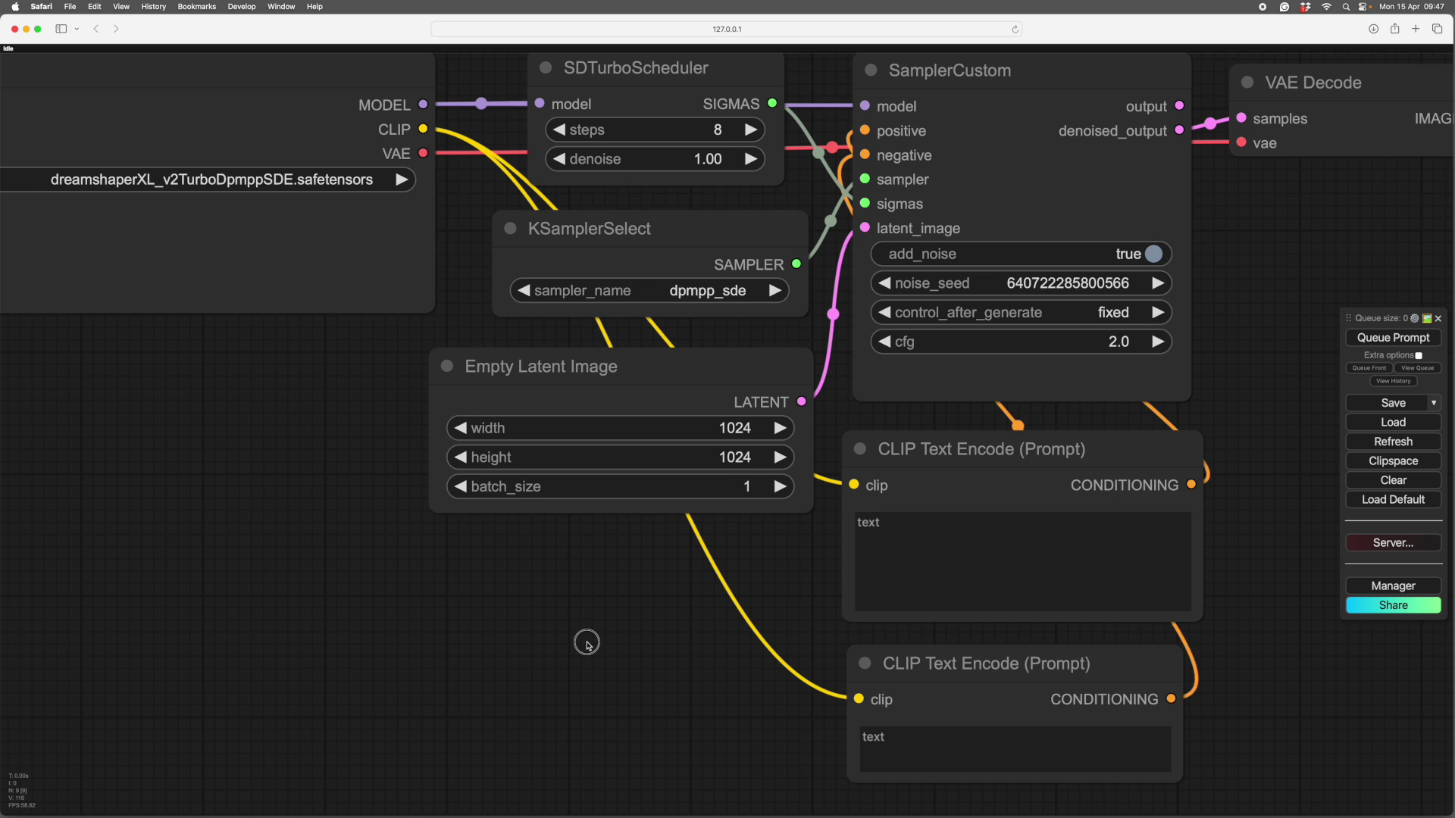
Disconnect the Empty Latent Image node from SamplerCustom's latent_image input and move it aside beneath the Load Checkpoint node.
drag(588, 643, 416, 647)
click(520, 372)
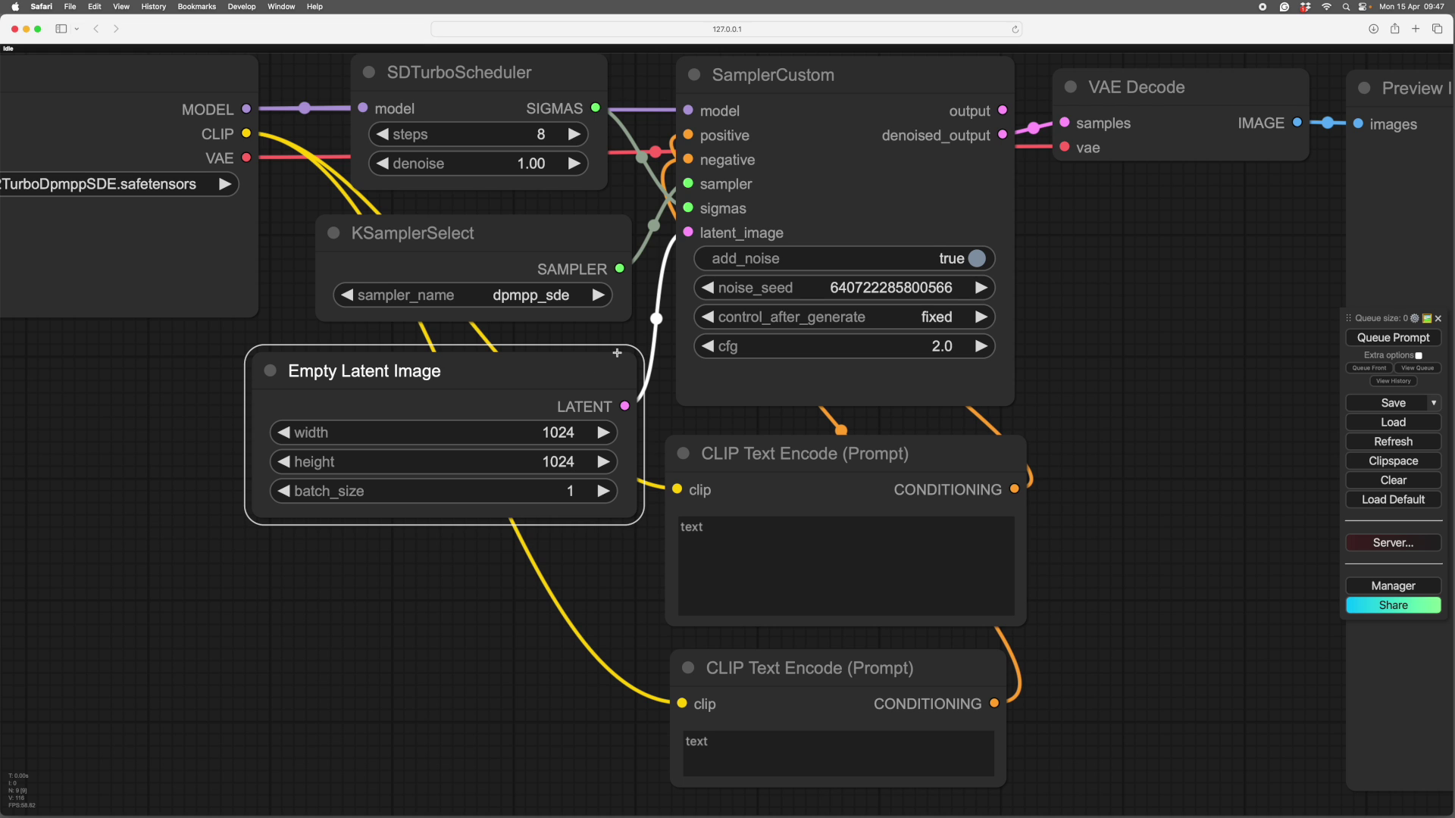
drag(688, 233, 629, 405)
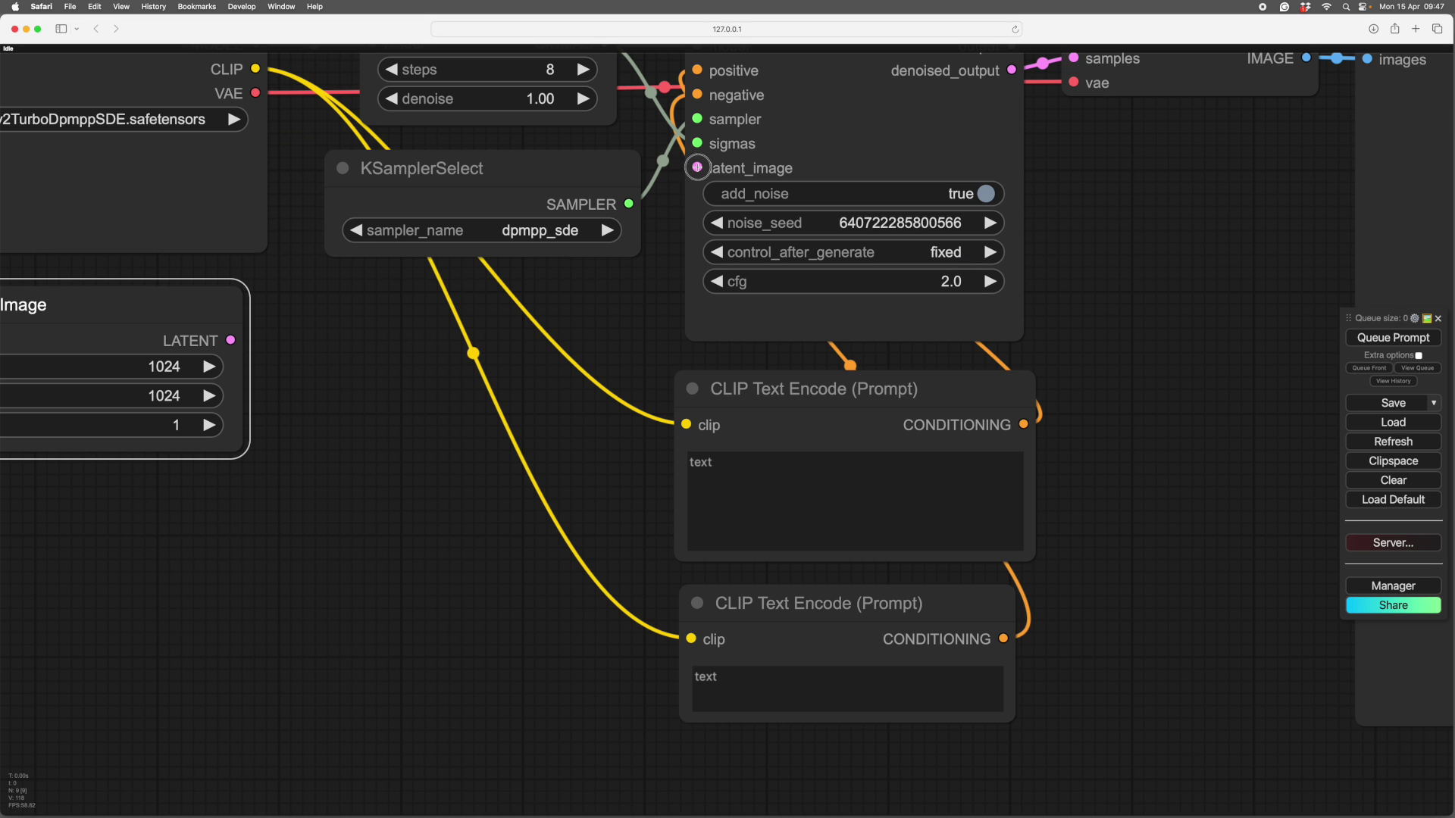
Add a VAE Encode node feeding SamplerCustom's latent_image input and place it beside the CLIP Text Encode nodes.
drag(697, 169, 436, 450)
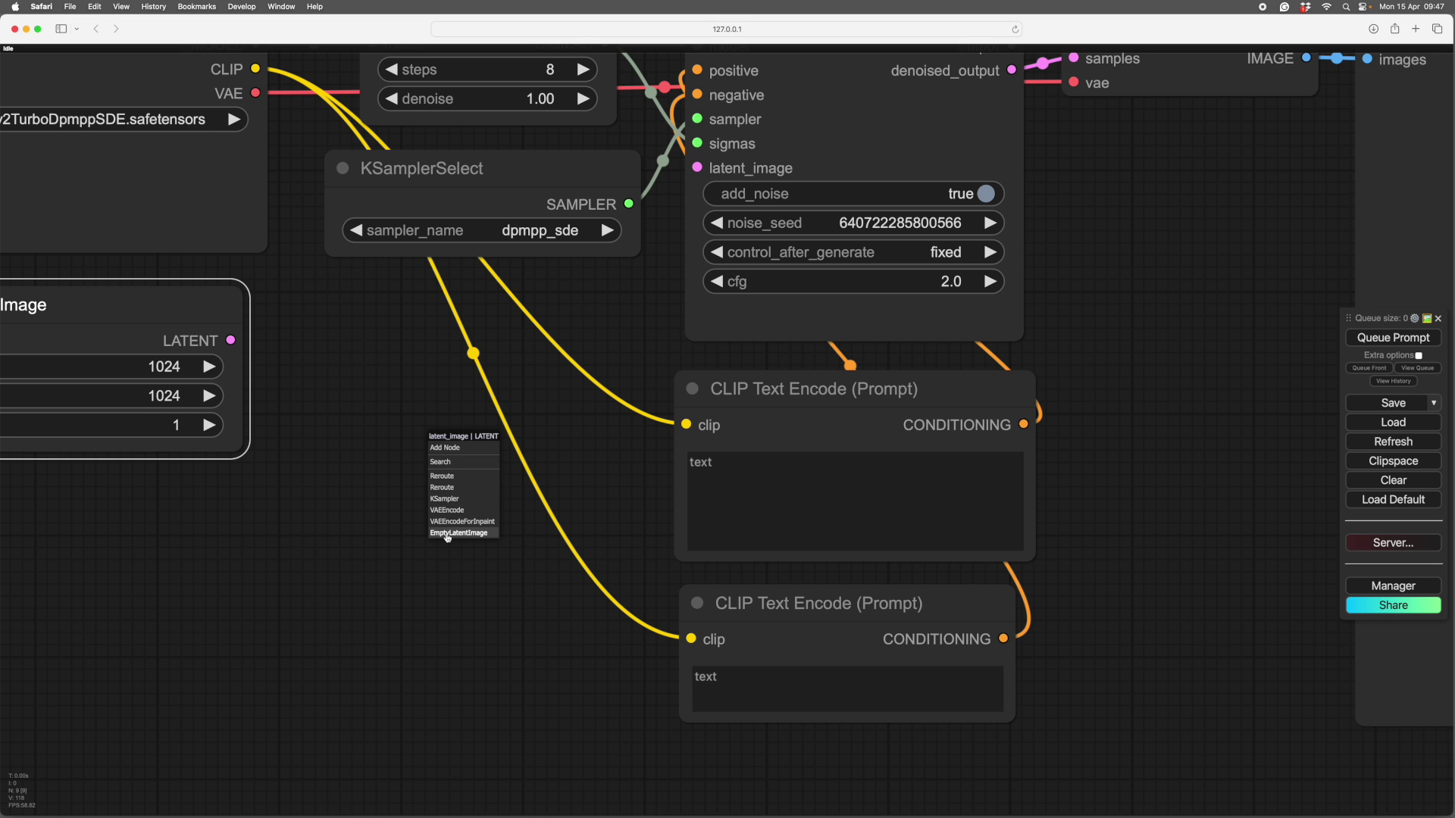
click(448, 510)
drag(531, 429, 461, 420)
drag(450, 580, 578, 579)
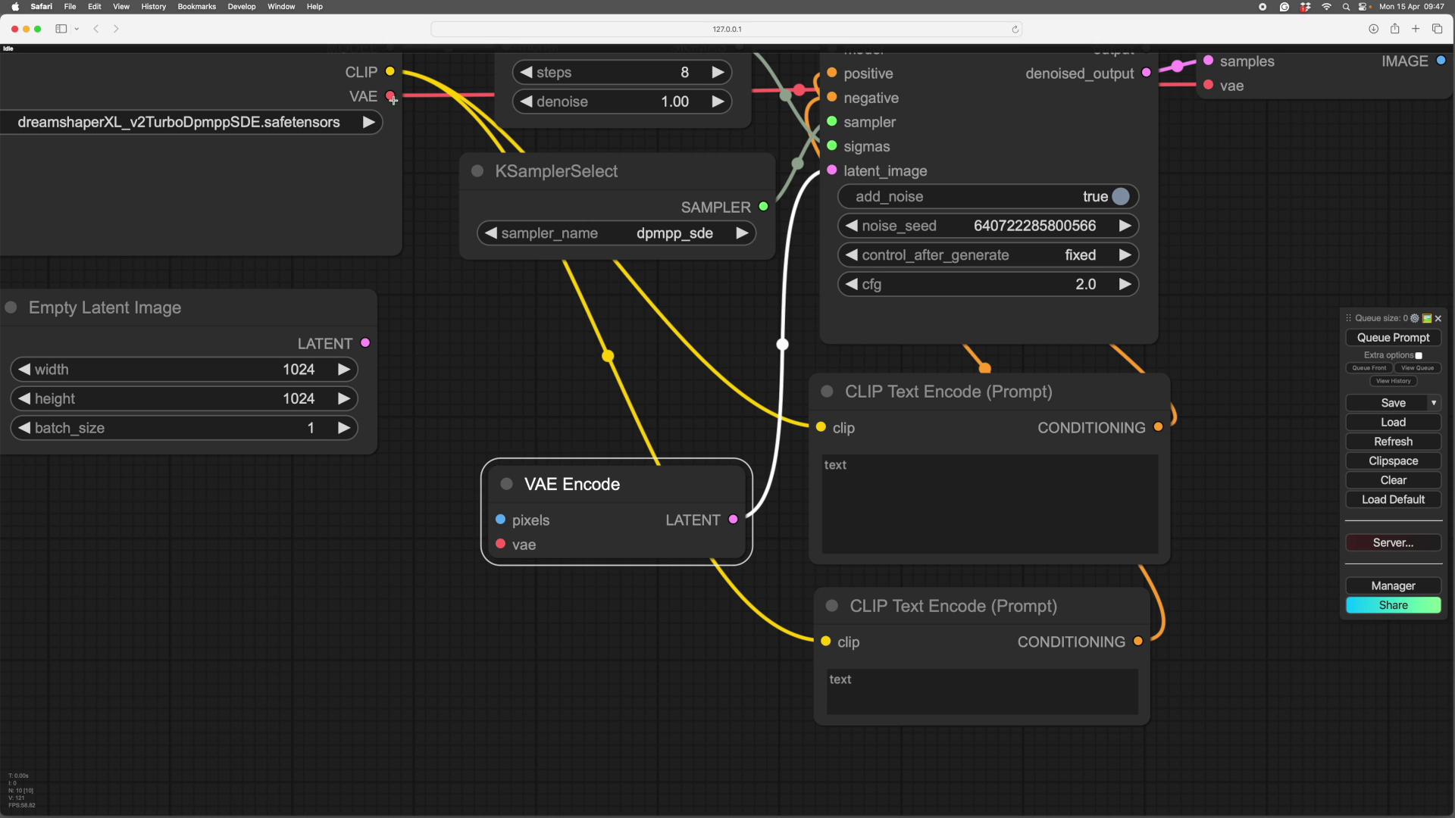
Connect the Load Checkpoint node's VAE output to the VAE Encode node's vae input and nudge the VAE Encode node upward.
drag(389, 95, 500, 544)
drag(590, 479, 608, 446)
drag(596, 590, 669, 400)
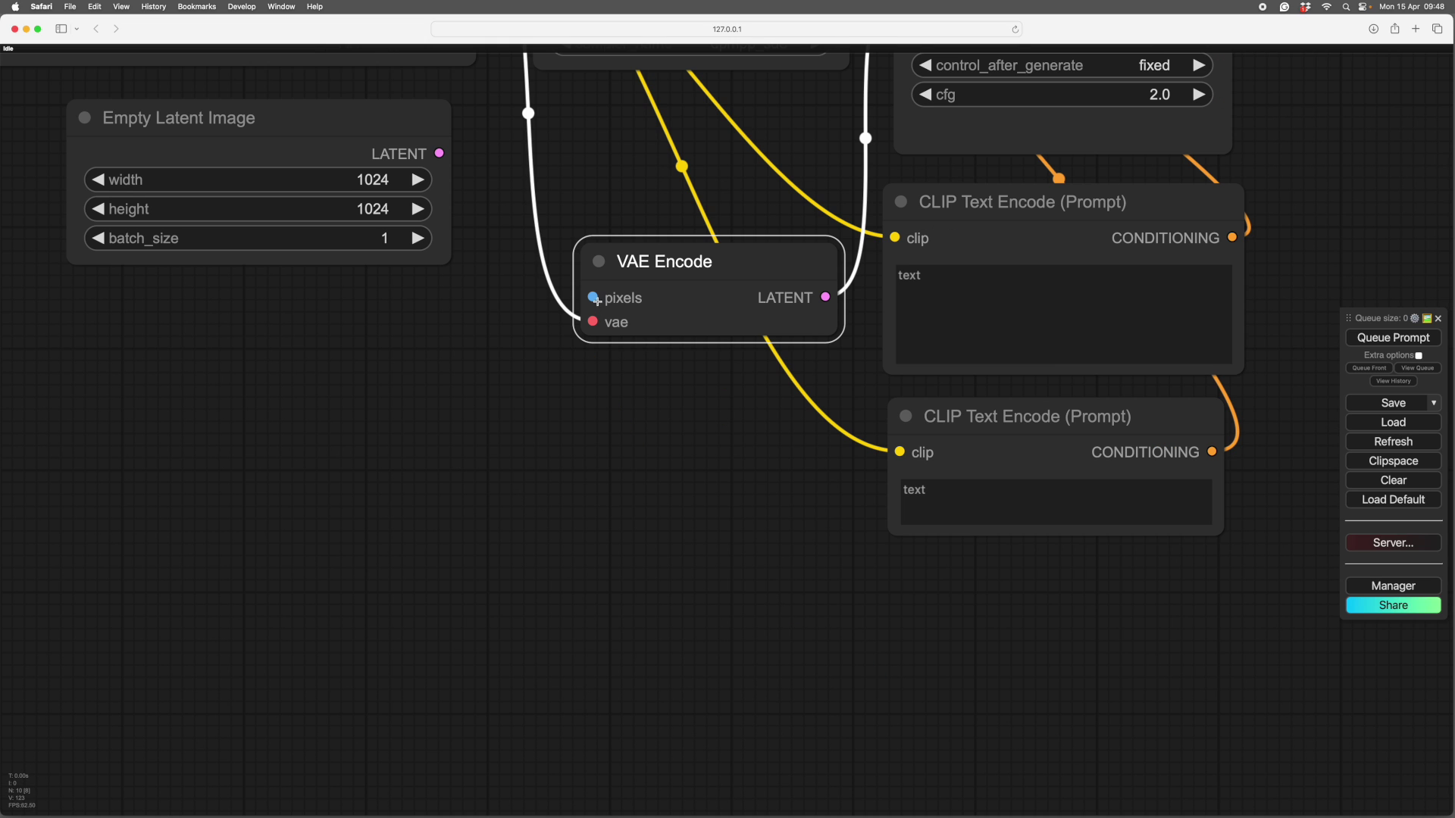
Add a Load Image node feeding the VAE Encode node's pixels input, then place it below Empty Latent Image and enlarge it.
drag(593, 297, 416, 485)
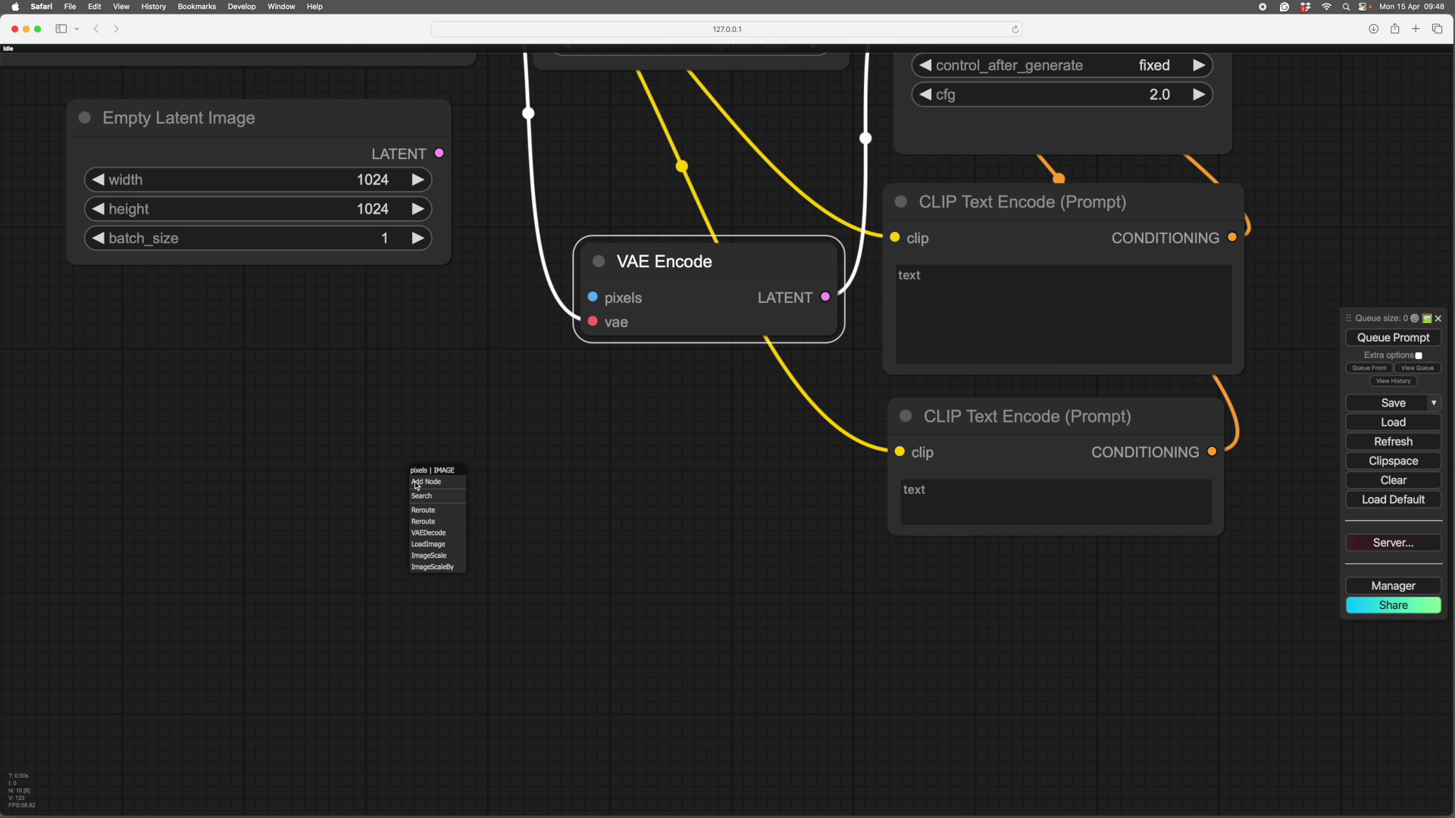
click(421, 545)
drag(434, 405, 341, 339)
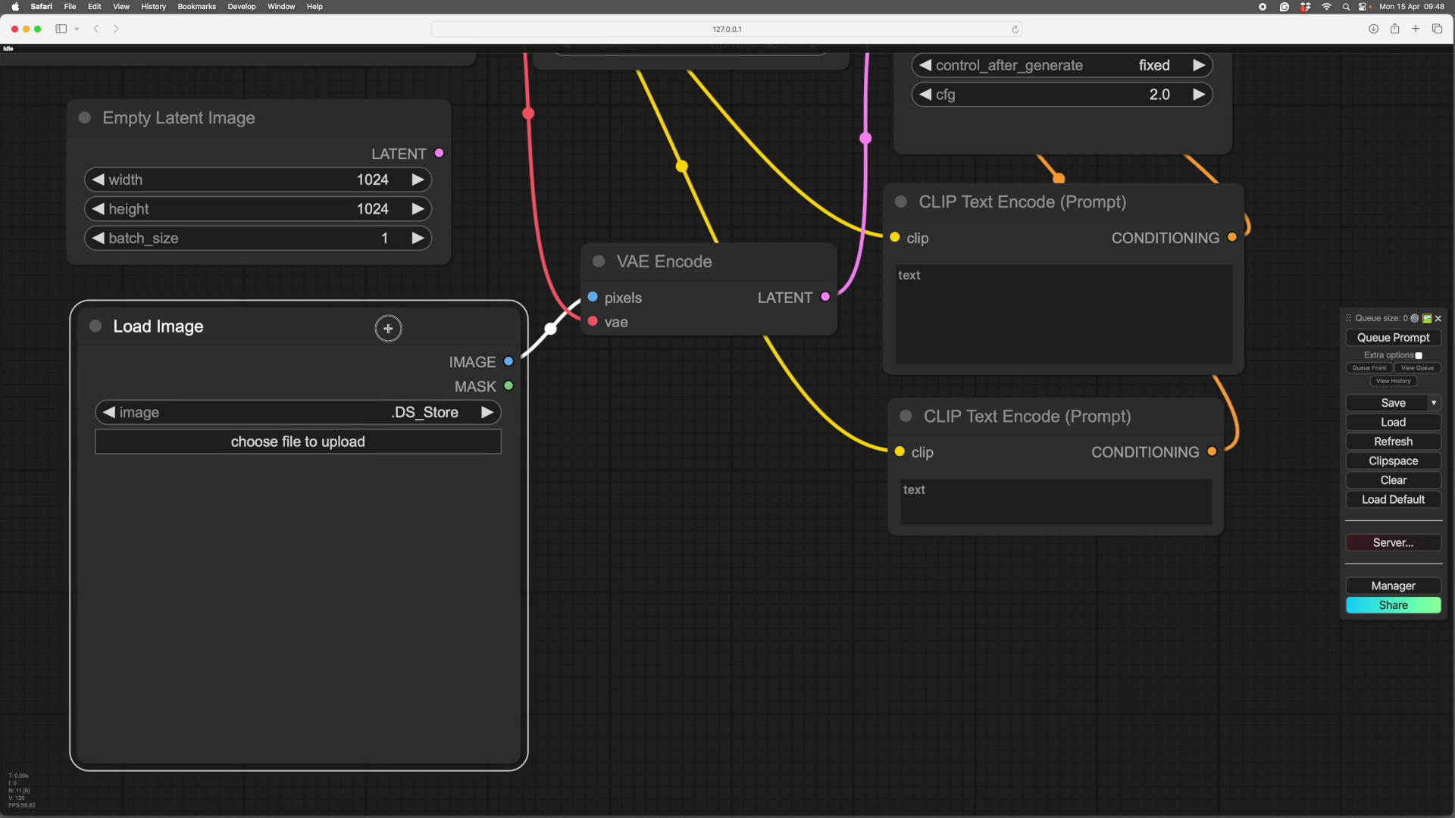
drag(387, 329, 379, 334)
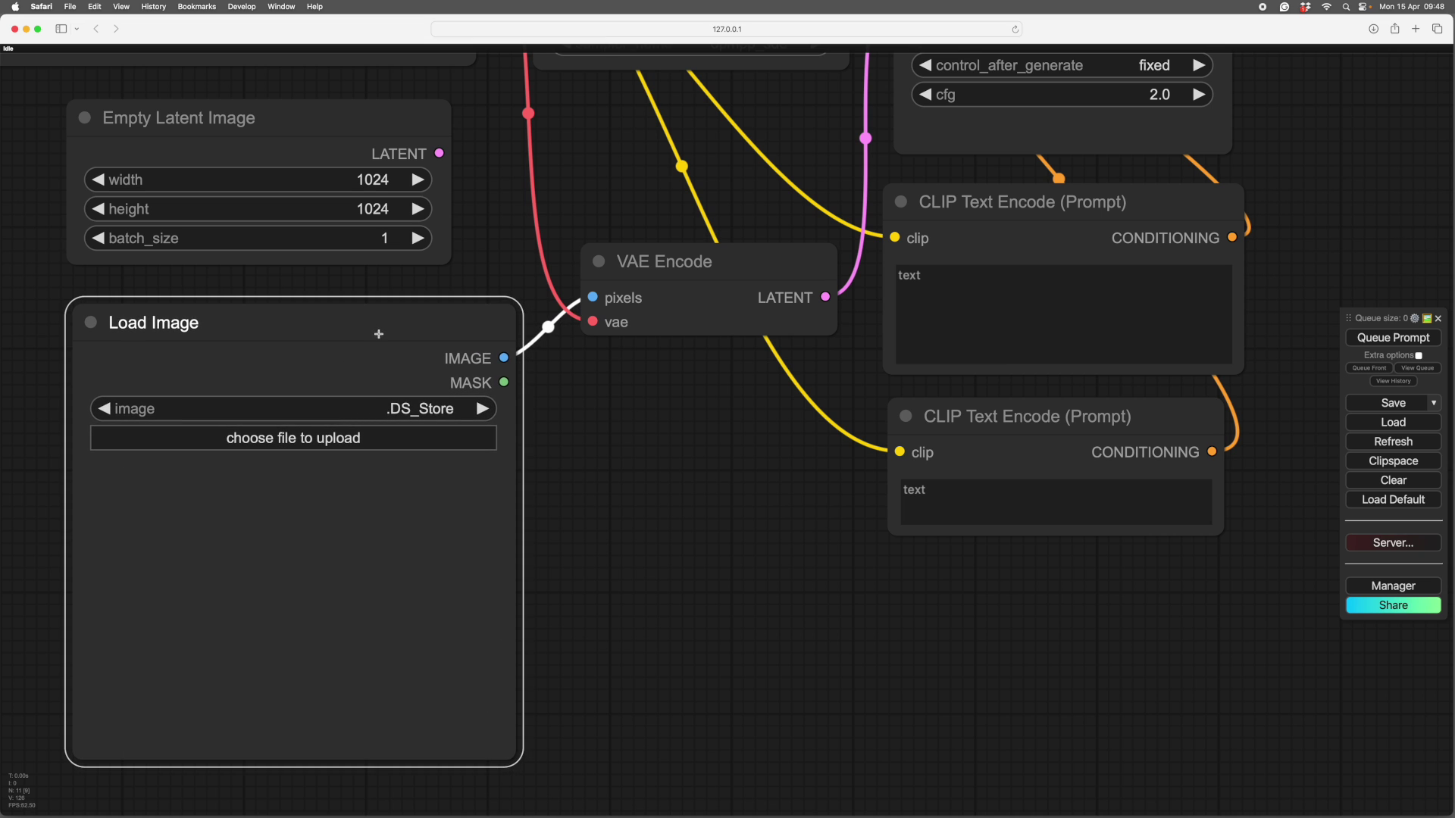
Upload flare.jpg from the Refine folder into the Load Image node.
click(329, 440)
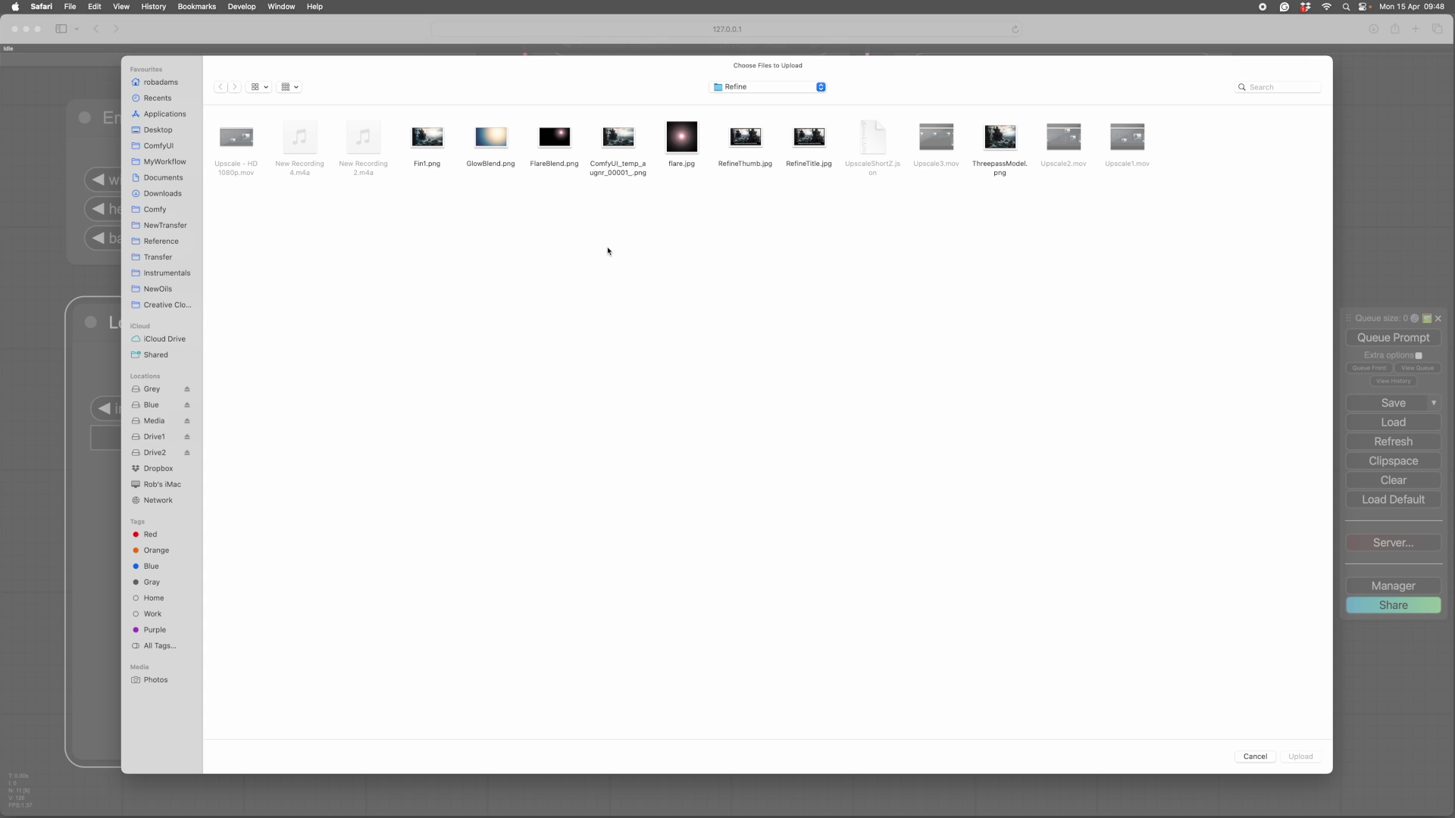
click(685, 144)
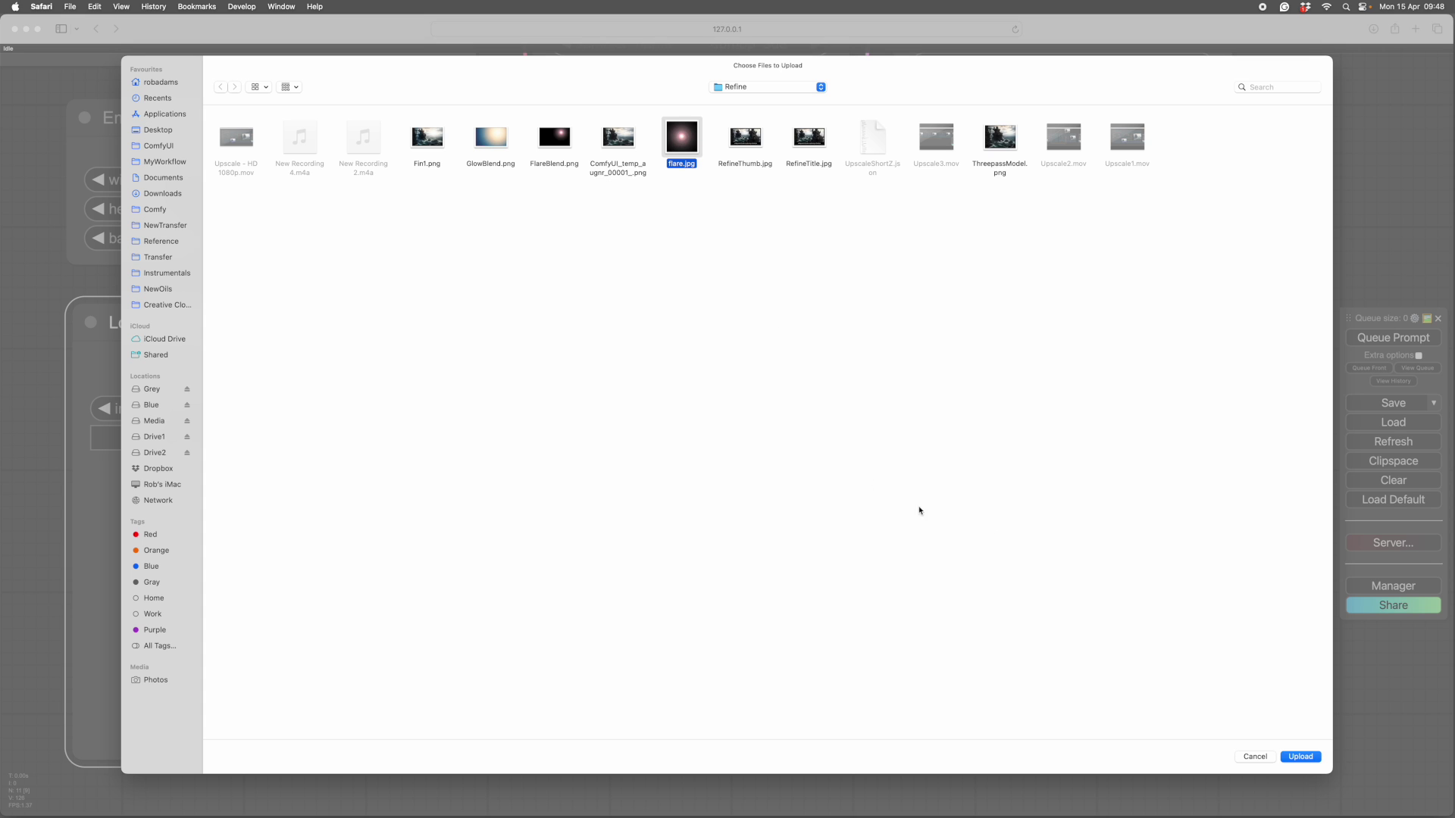
key(Return)
scroll(760, 556, down, 5)
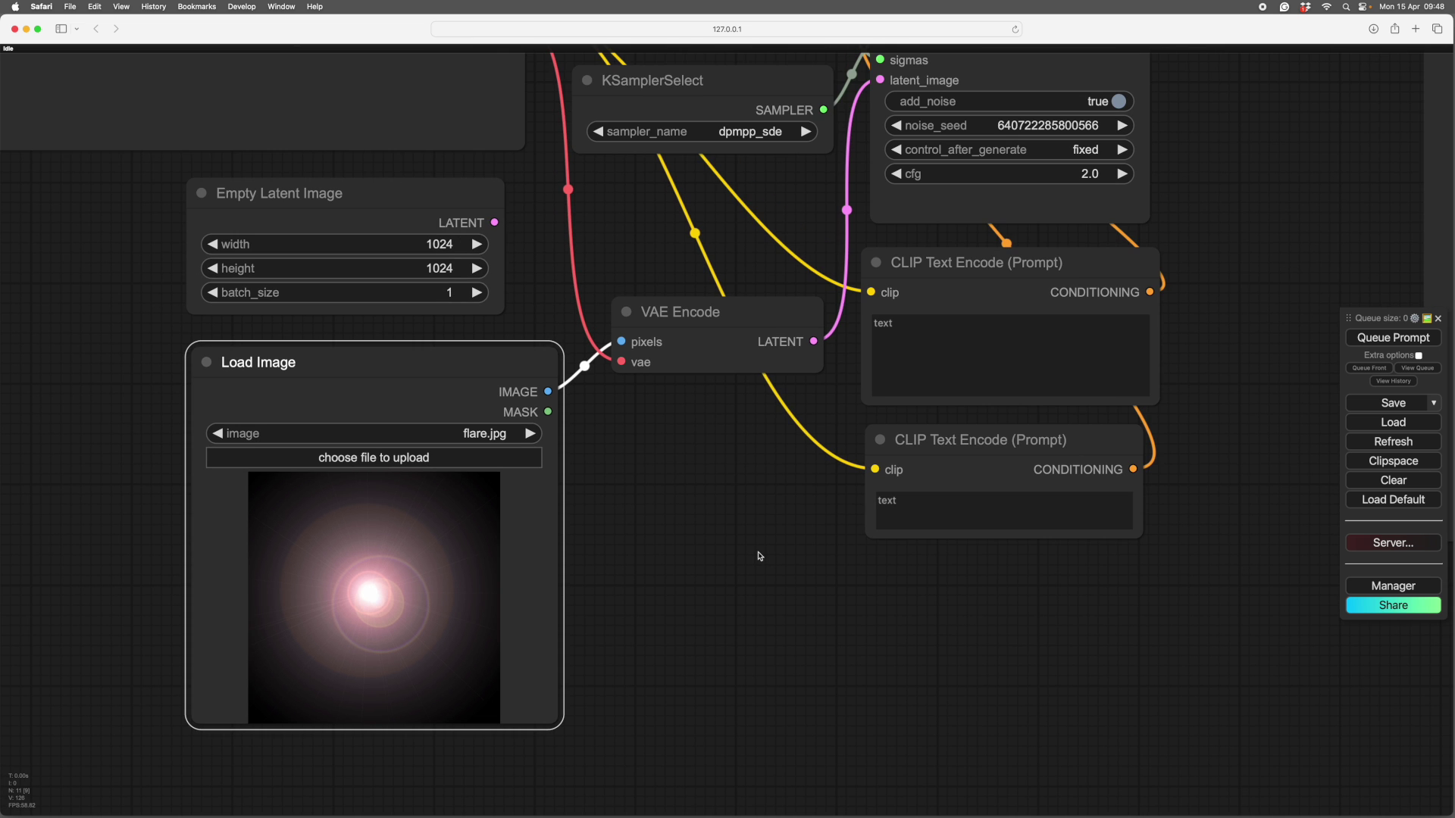
Move the Empty Latent Image node below the CLIP Text Encode nodes, leaving free space beside it.
scroll(866, 652, down, 1)
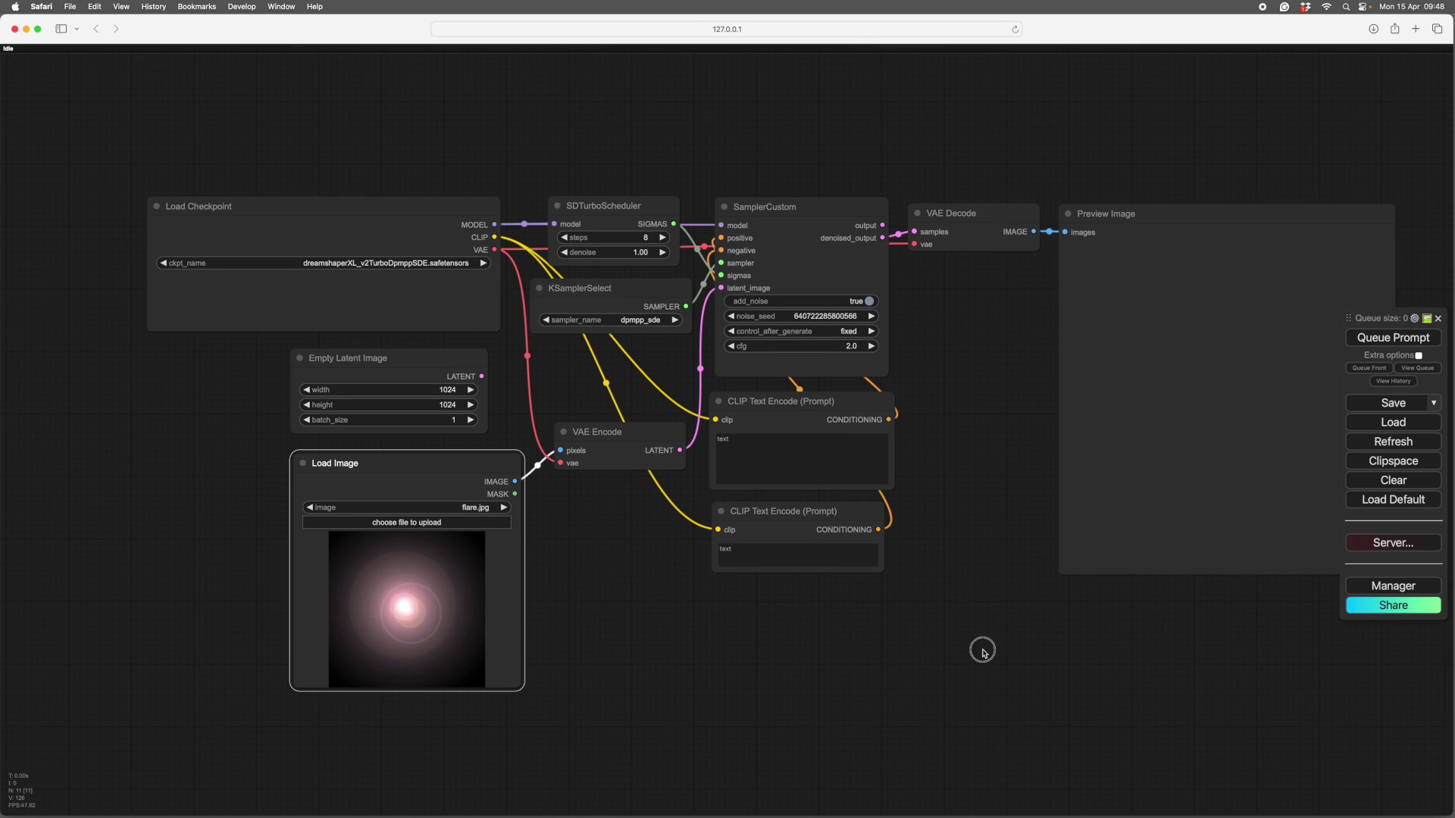
scroll(974, 646, down, 2)
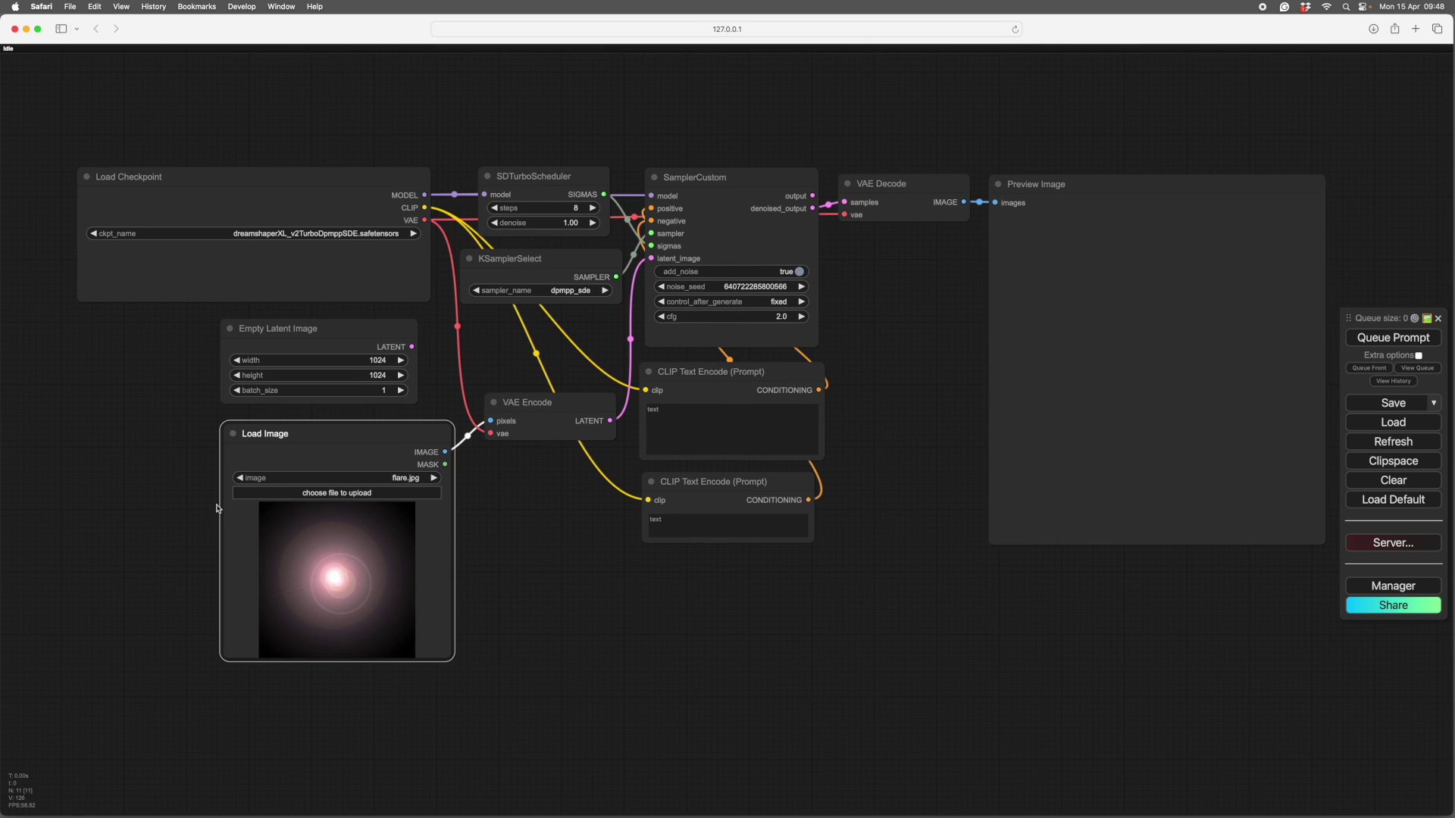
drag(900, 409, 884, 365)
drag(371, 302, 694, 574)
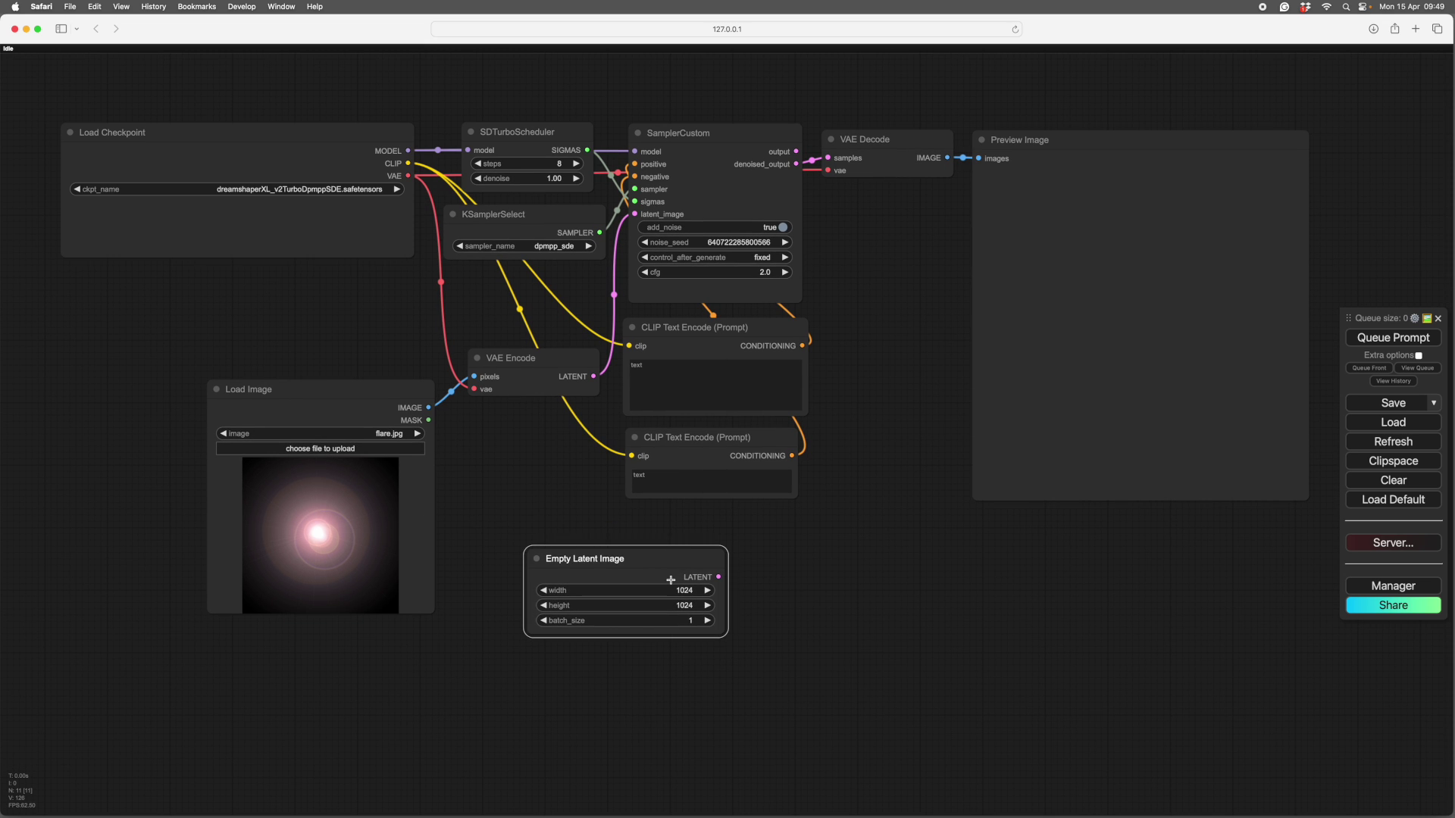
drag(666, 666, 535, 575)
scroll(535, 575, up, 5)
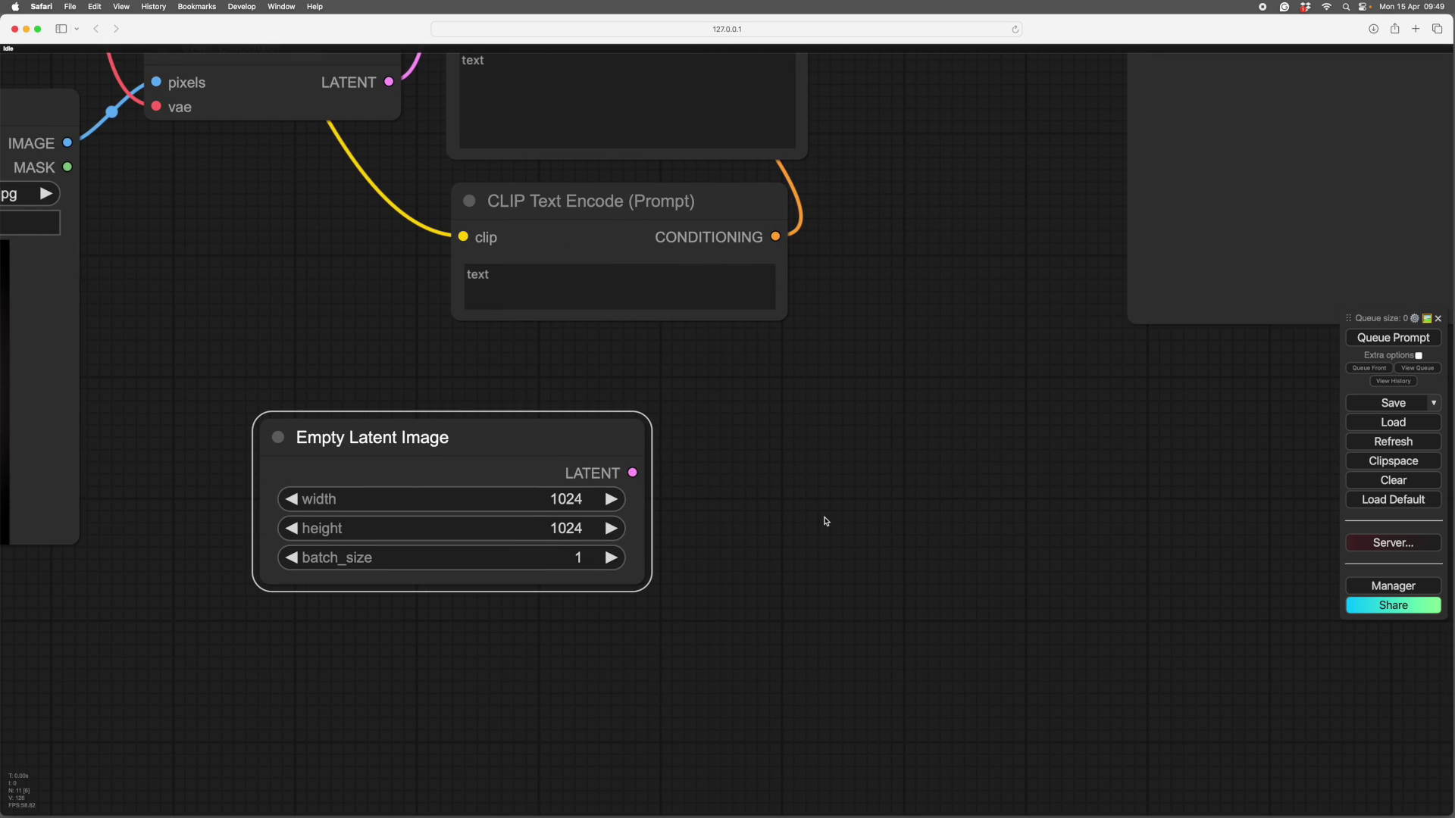
drag(594, 431, 525, 428)
Add an Upscale Latent node fed by the Empty Latent Image's LATENT output and align it beside that node.
right_click(768, 397)
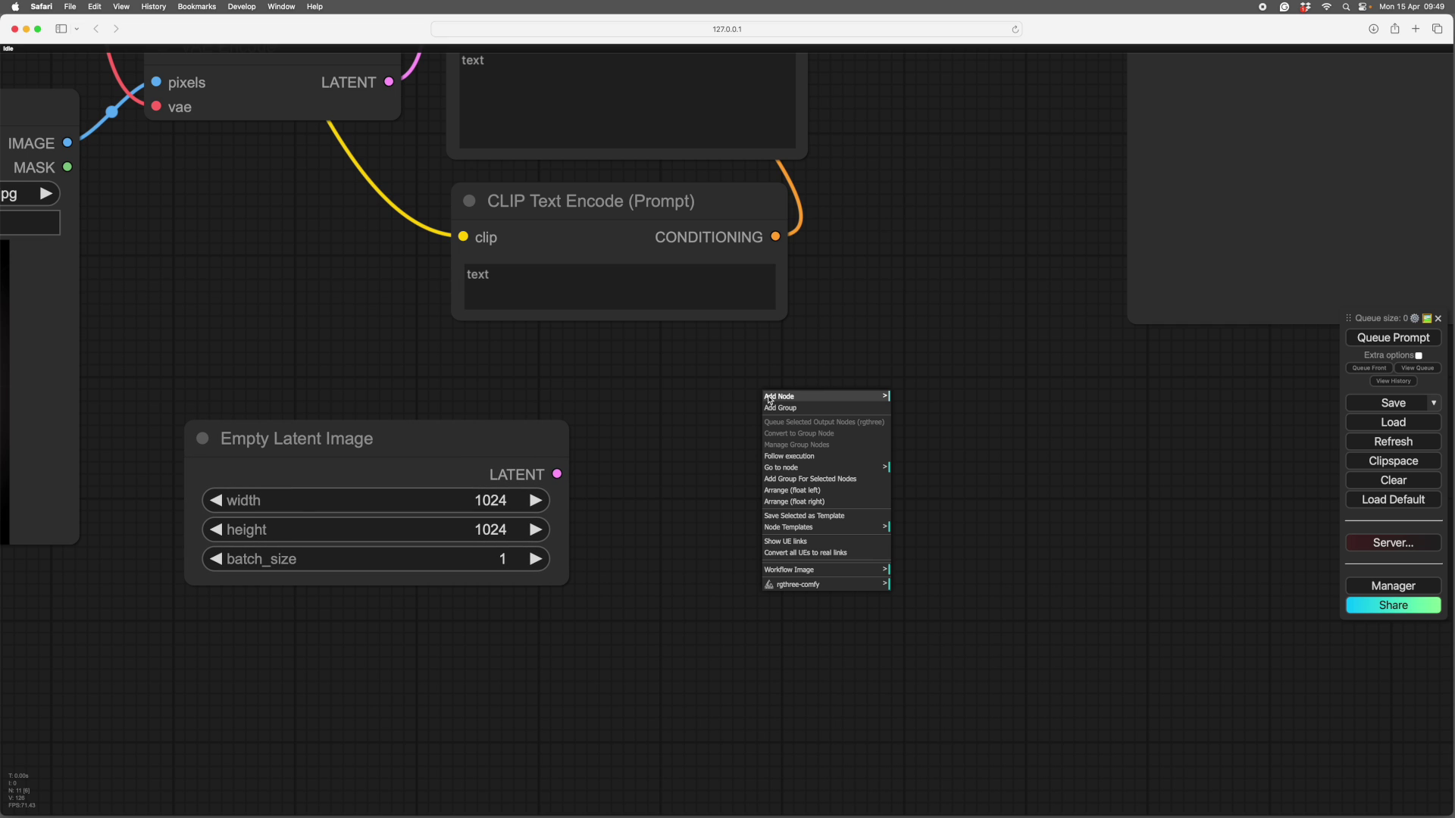
click(815, 397)
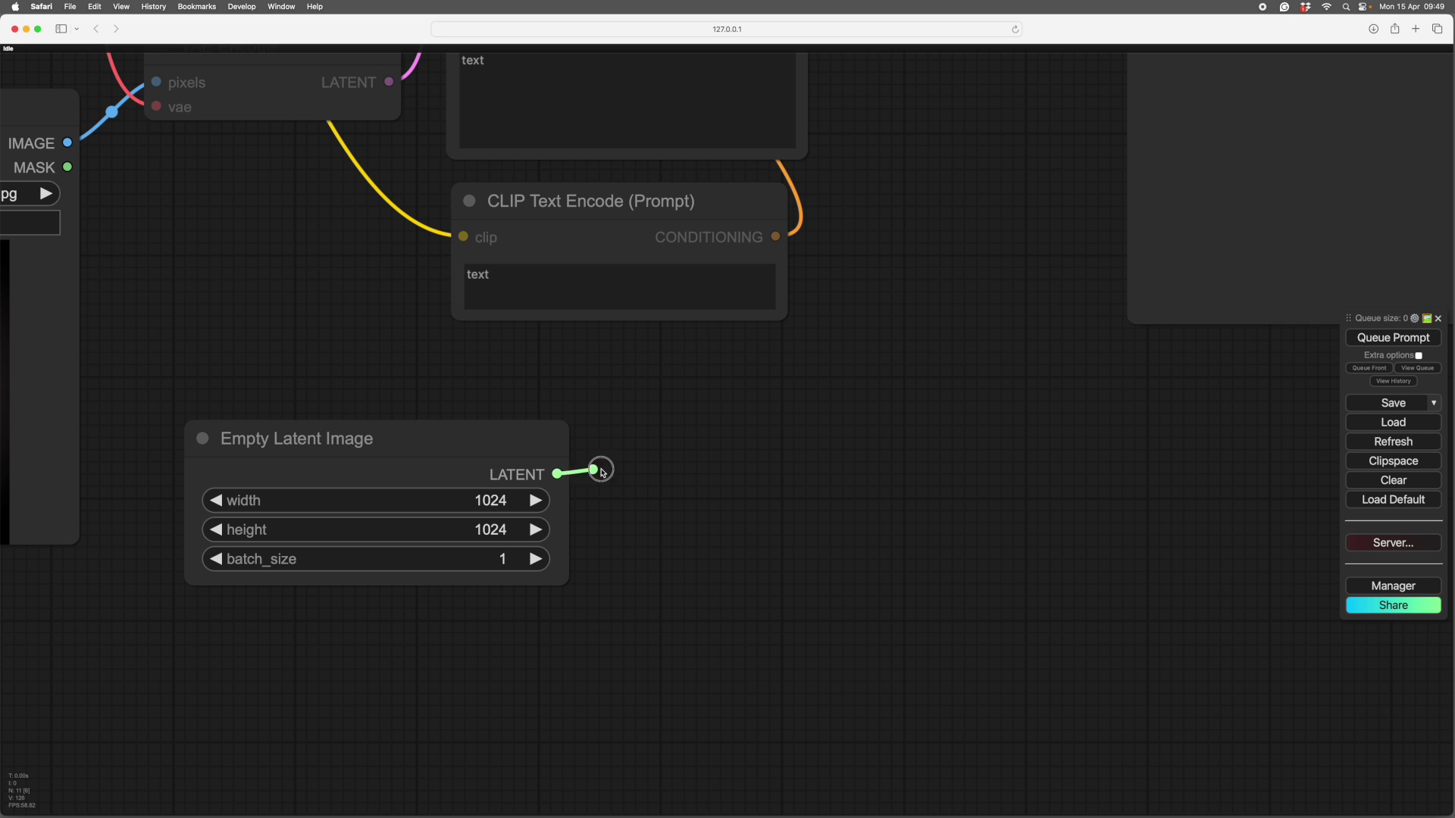
drag(558, 473, 808, 413)
click(813, 438)
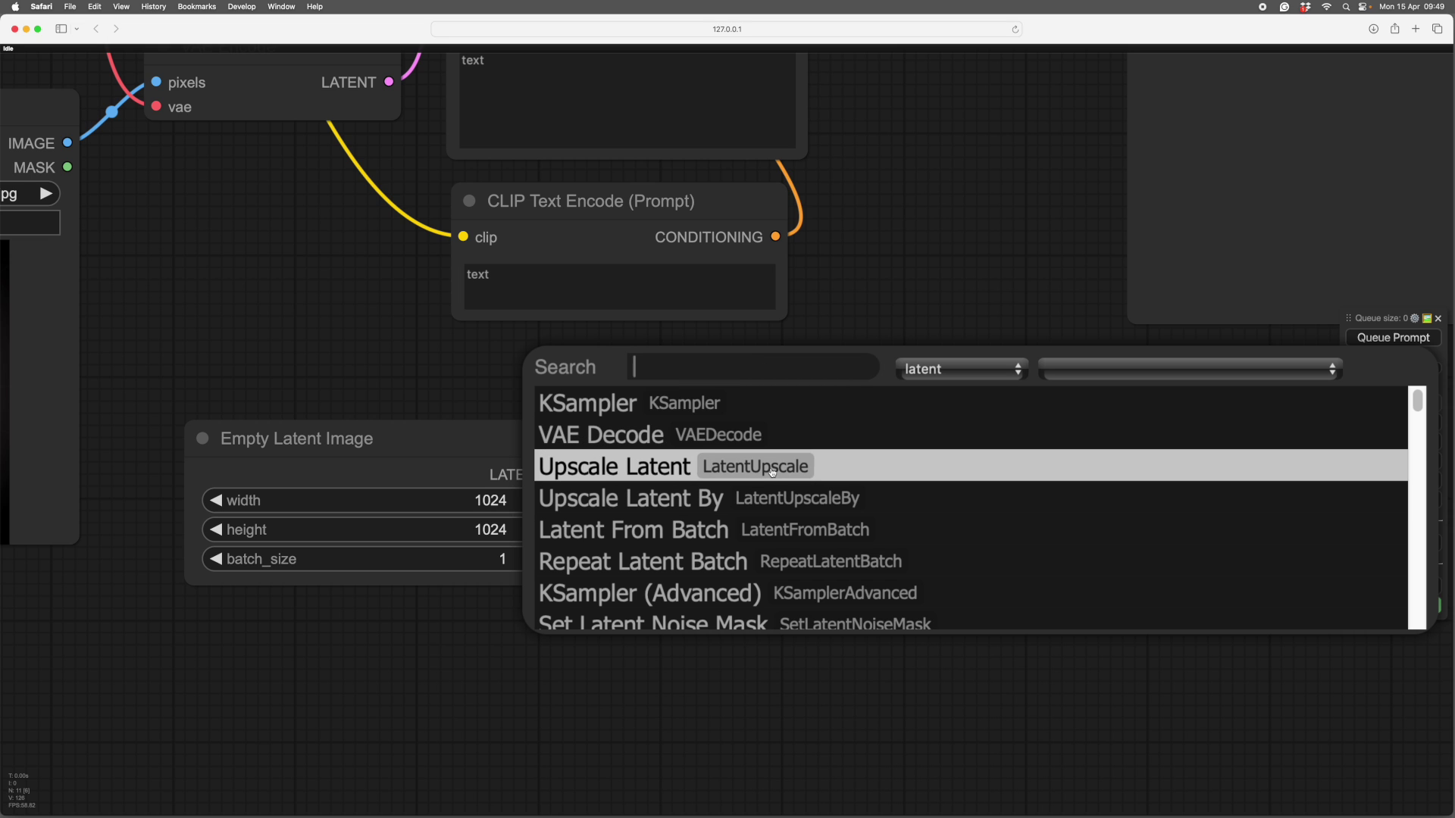
scroll(772, 472, down, 5)
scroll(864, 526, down, 6)
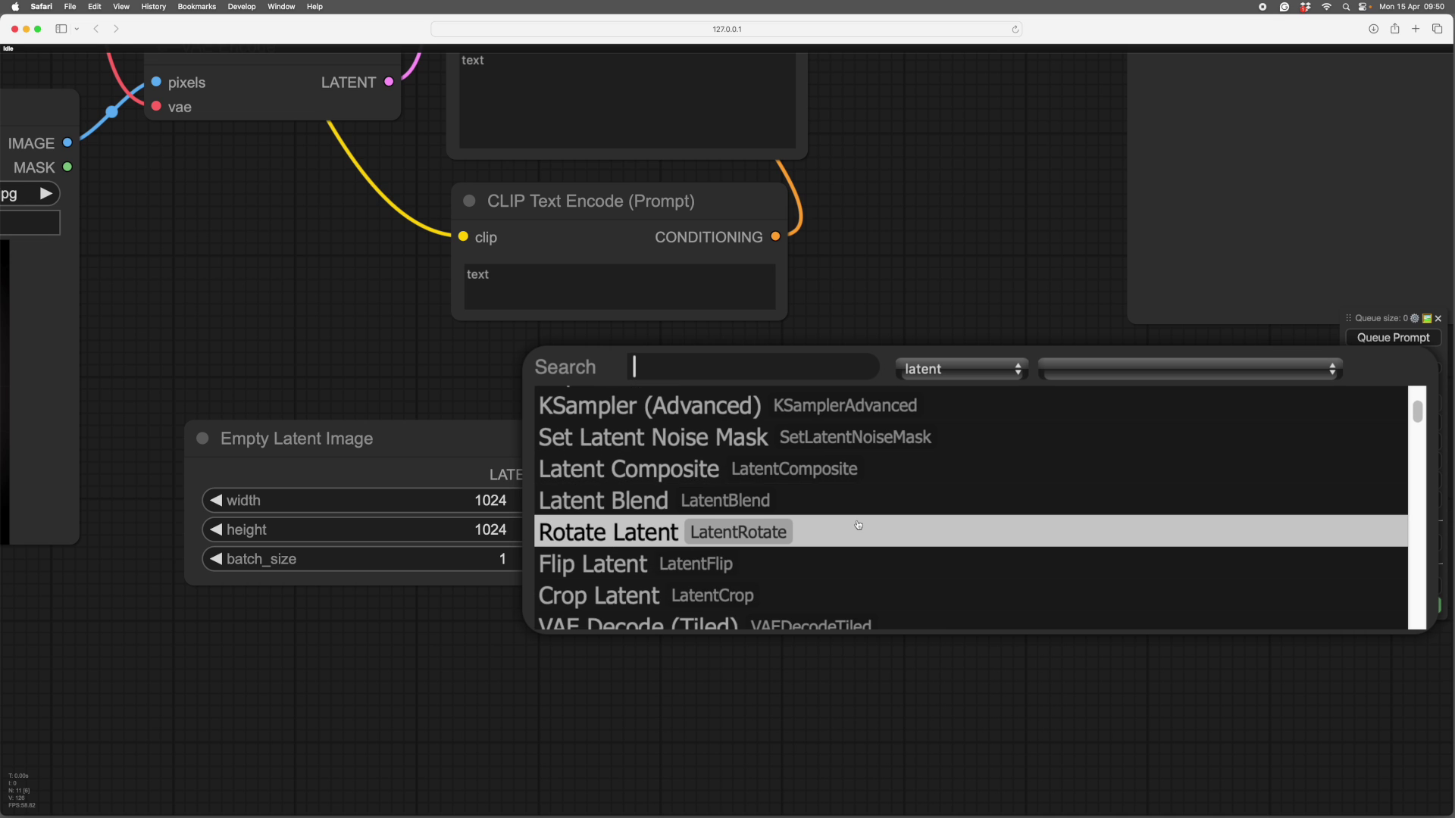
scroll(878, 527, down, 3)
scroll(878, 528, down, 5)
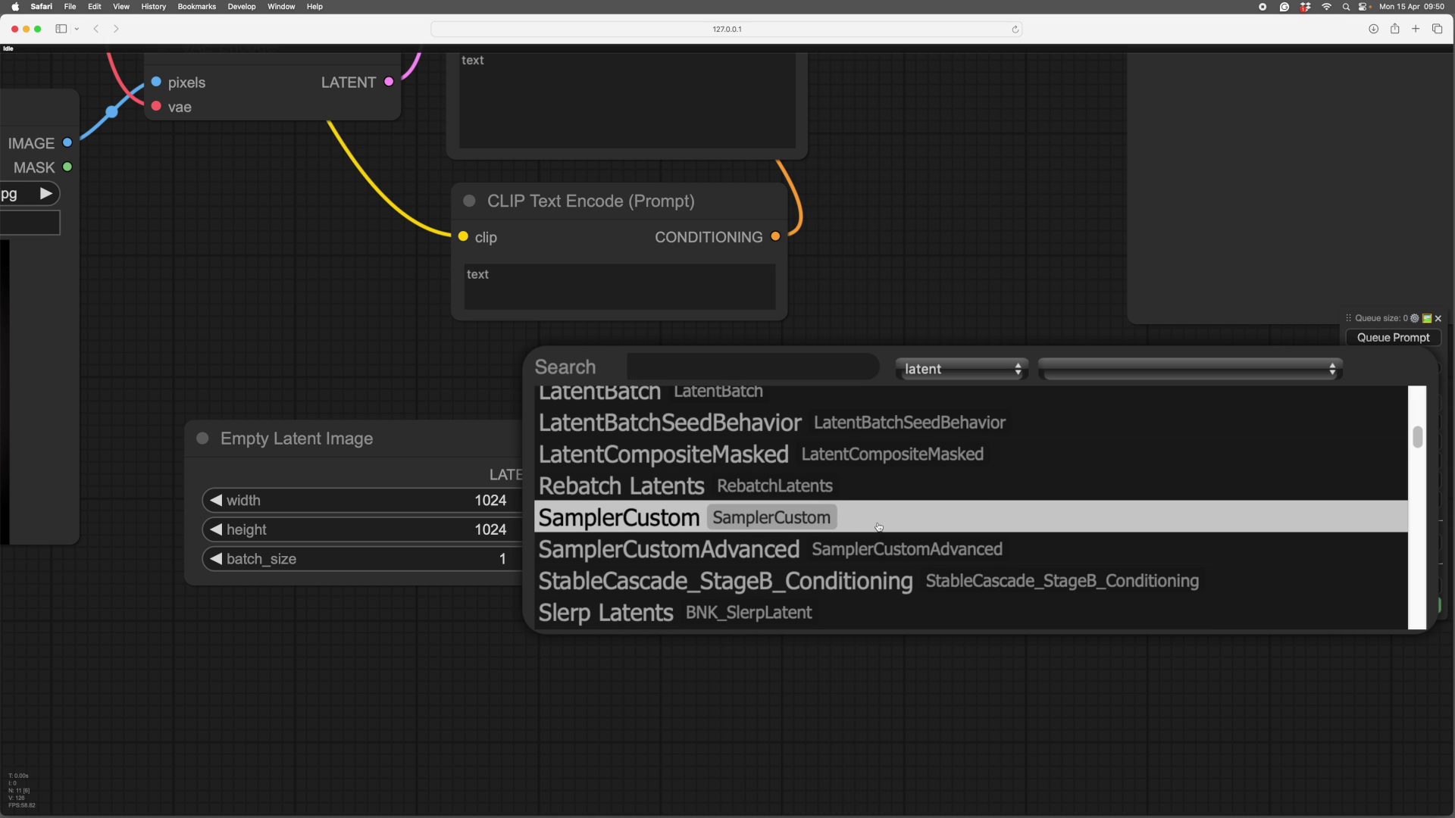
scroll(878, 527, up, 15)
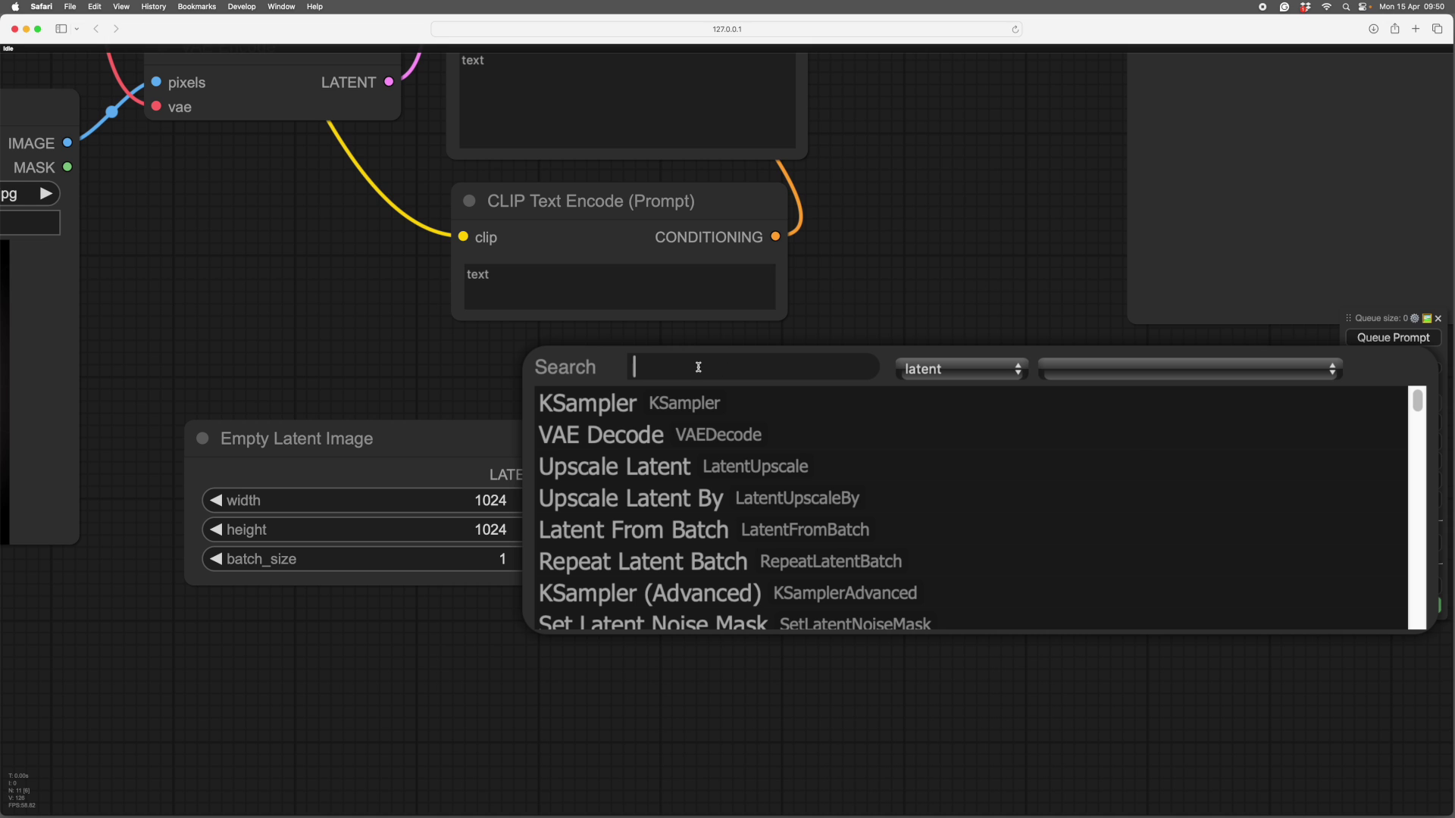
click(872, 467)
drag(925, 412, 861, 436)
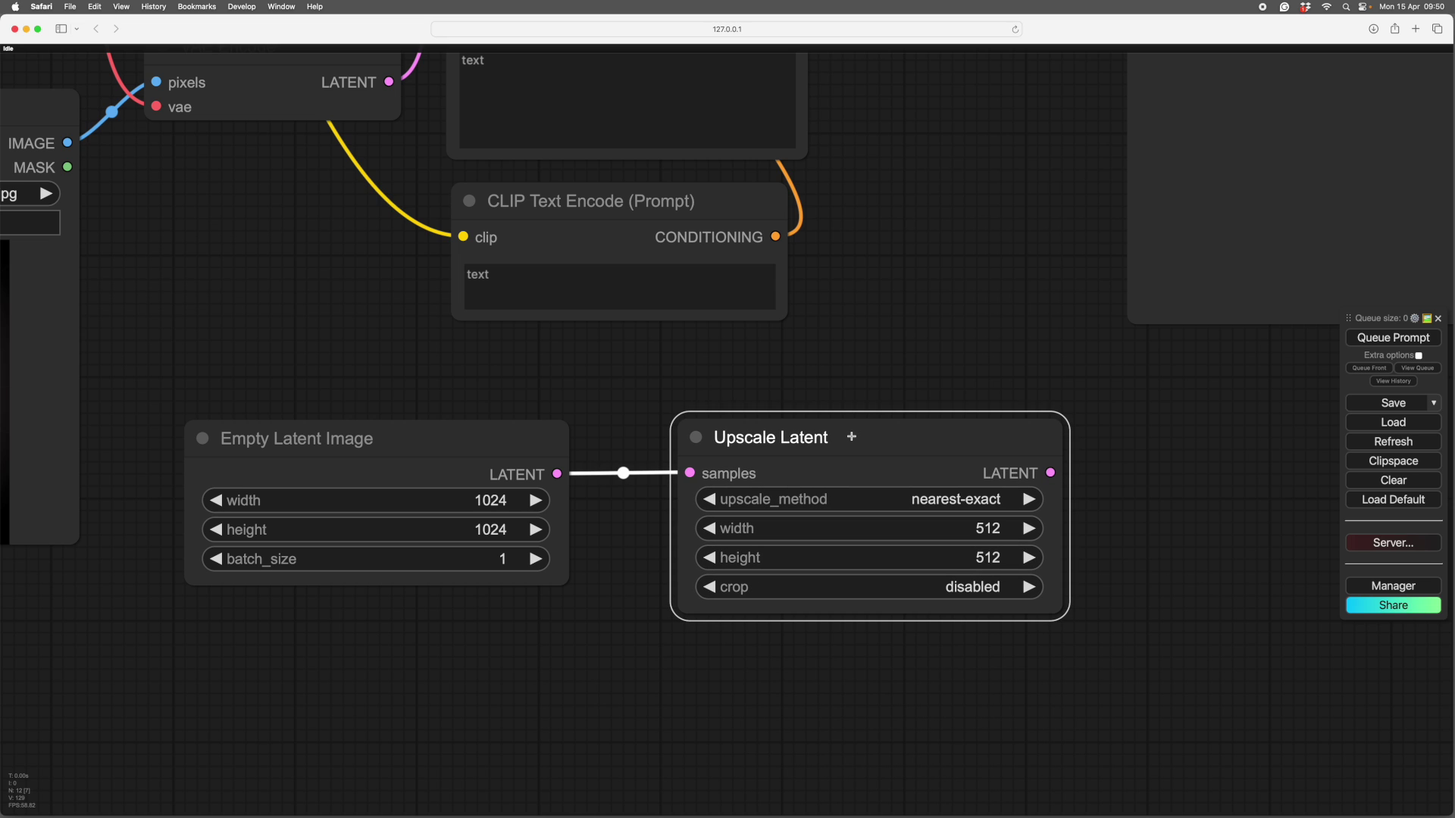
drag(851, 437, 842, 437)
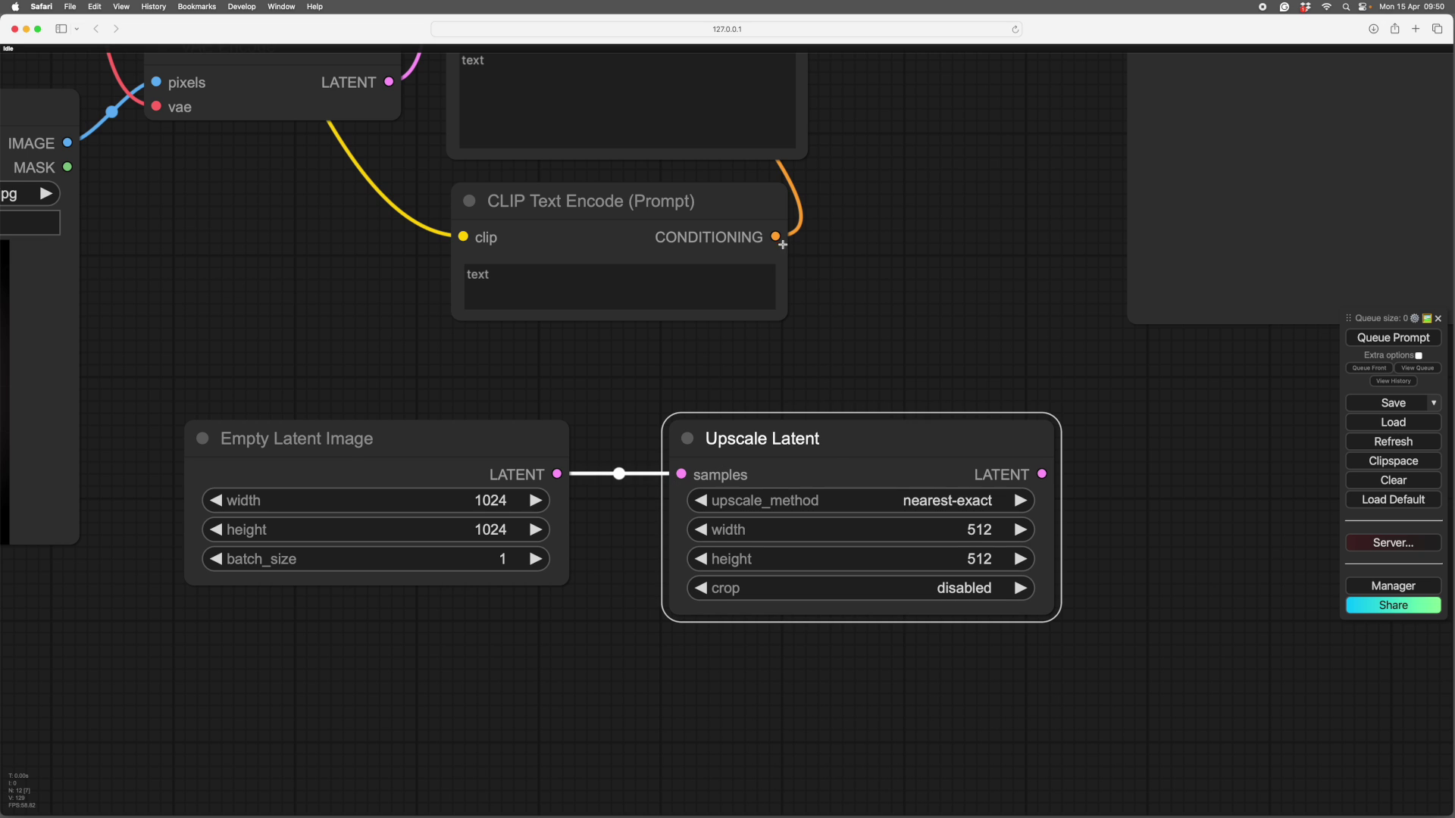
Browse the nodes that accept the lower CLIP Text Encode node's CONDITIONING output without adding one.
drag(782, 242, 882, 252)
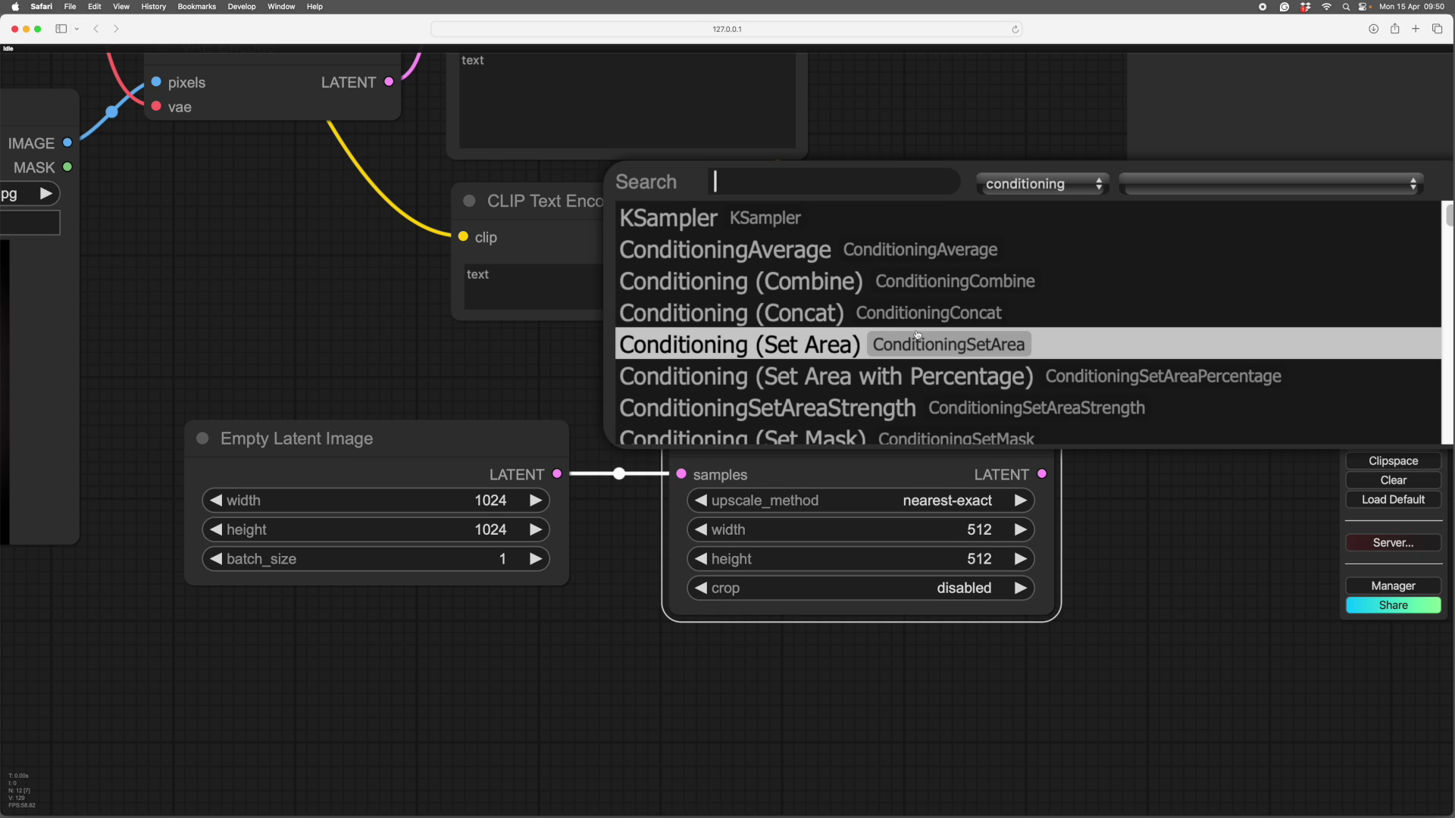
scroll(917, 335, down, 2)
scroll(917, 334, up, 2)
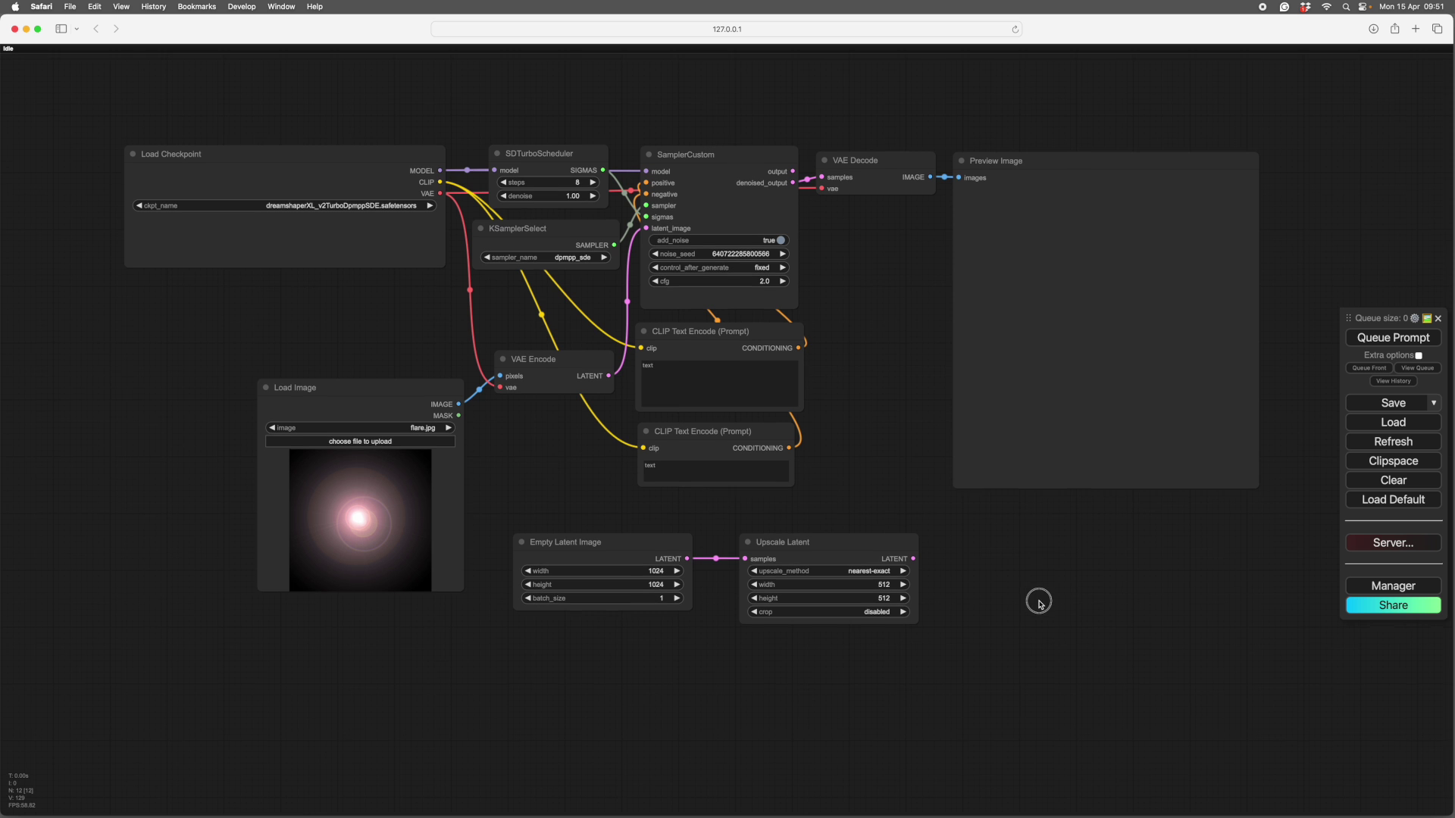
drag(1039, 601, 1009, 608)
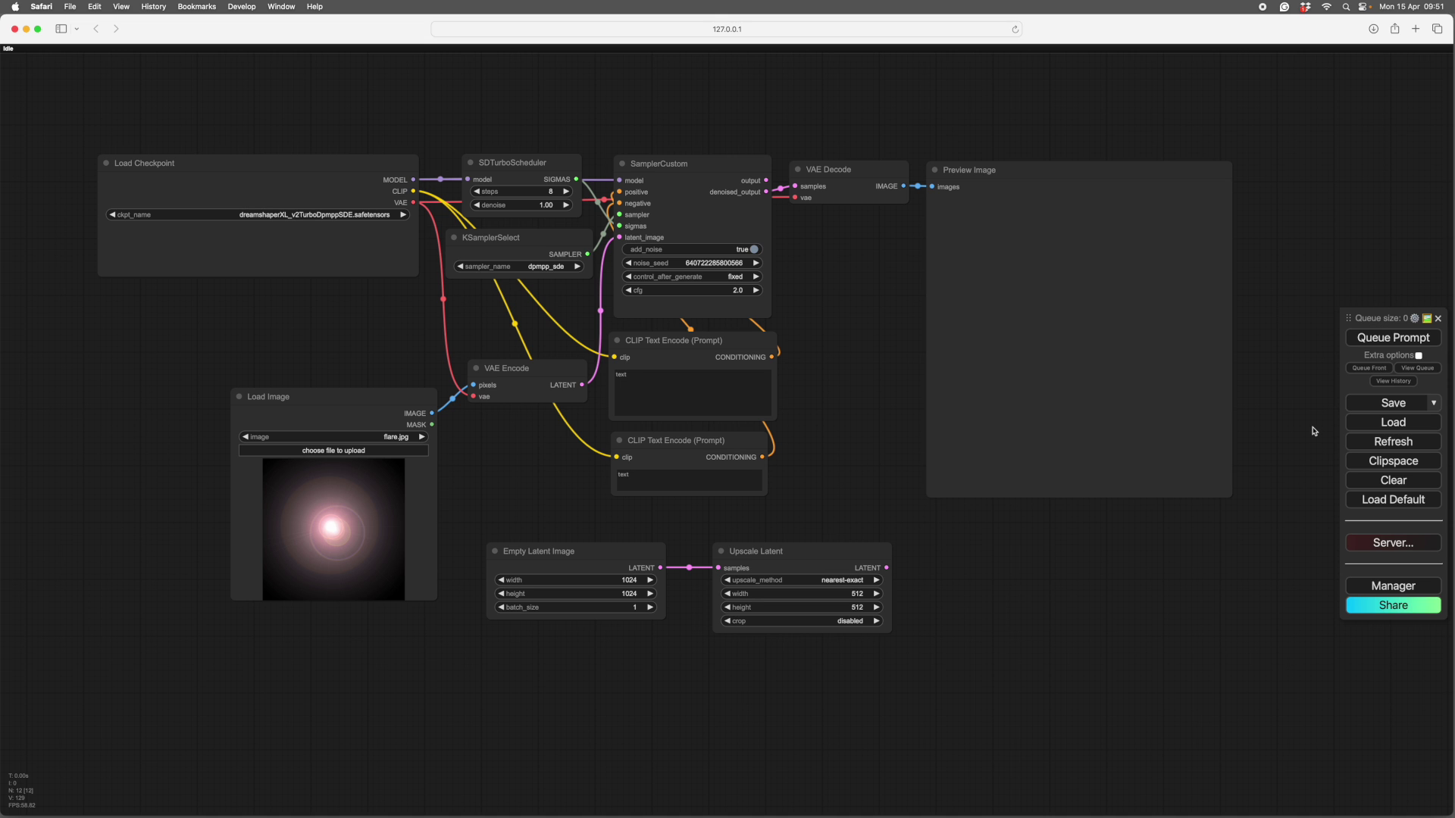
mouse_move(1298, 444)
mouse_down()
mouse_move(1268, 449)
mouse_move(1304, 458)
mouse_up()
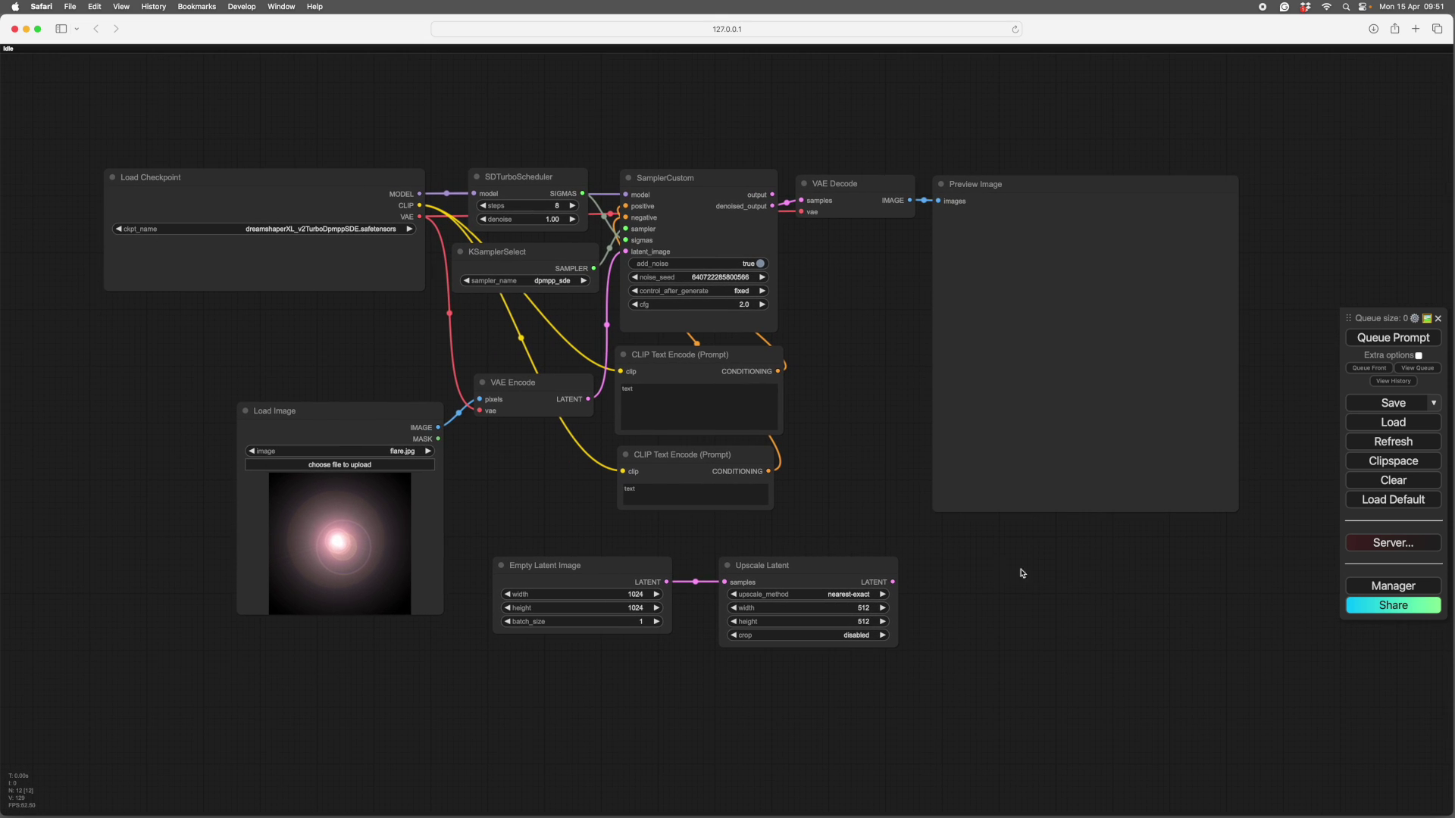
Look over the install and update options in the ComfyUI Manager, and close it.
click(1395, 591)
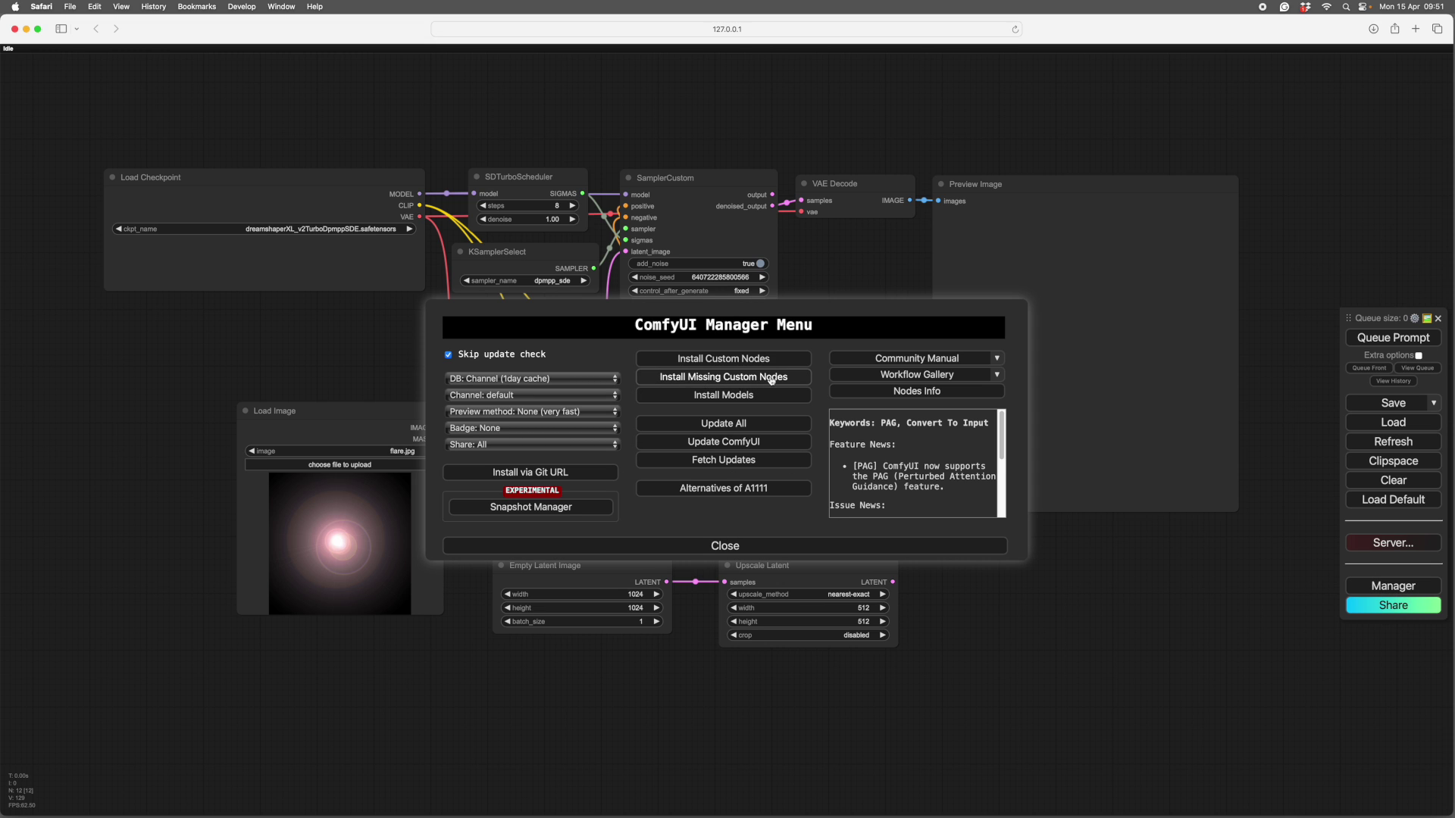
click(728, 545)
drag(1004, 624, 1234, 688)
drag(572, 419, 369, 341)
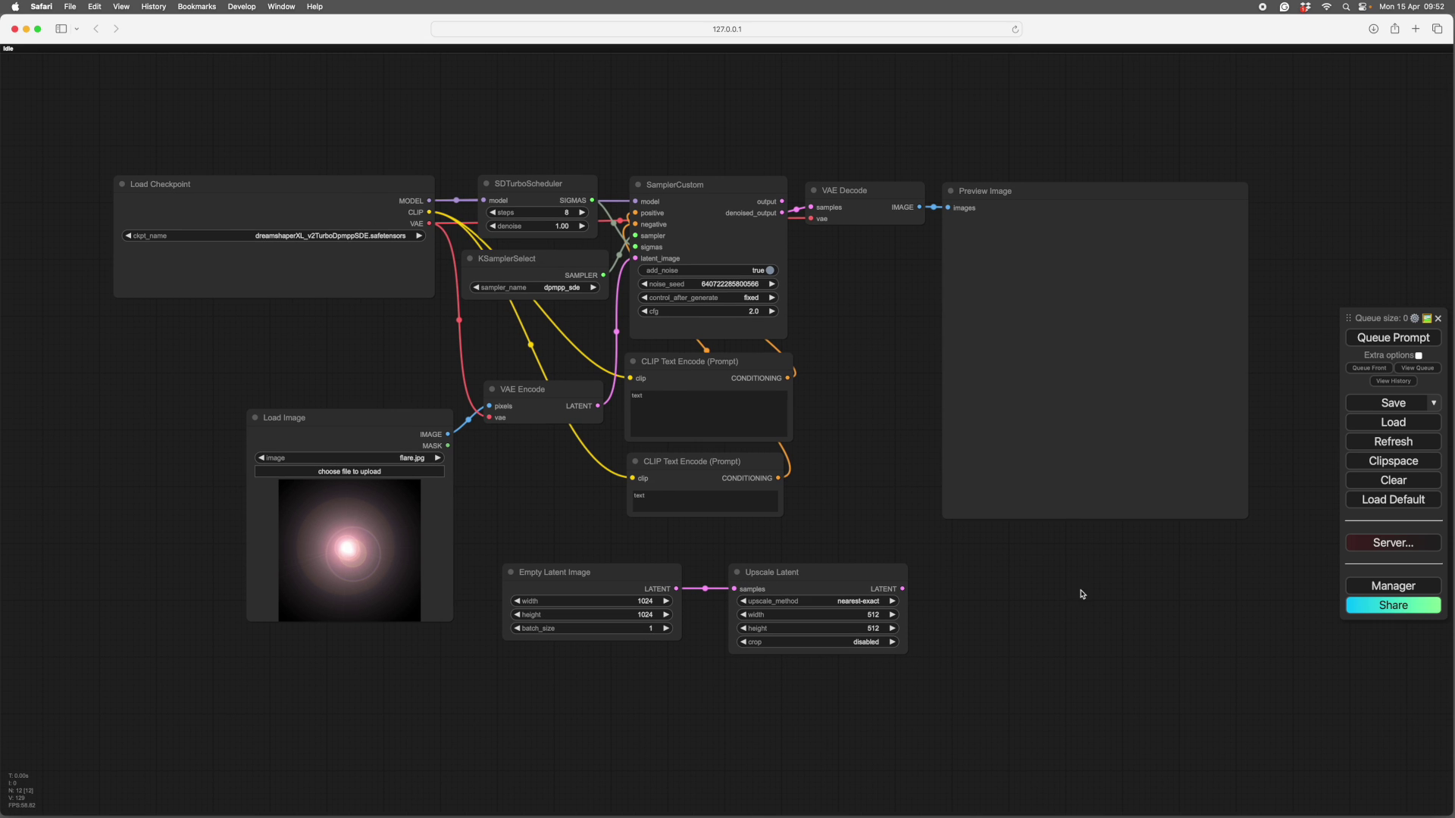
Search the ComfyUI Manager's installable models for "turbo" and return to the workflow without installing any.
click(1376, 587)
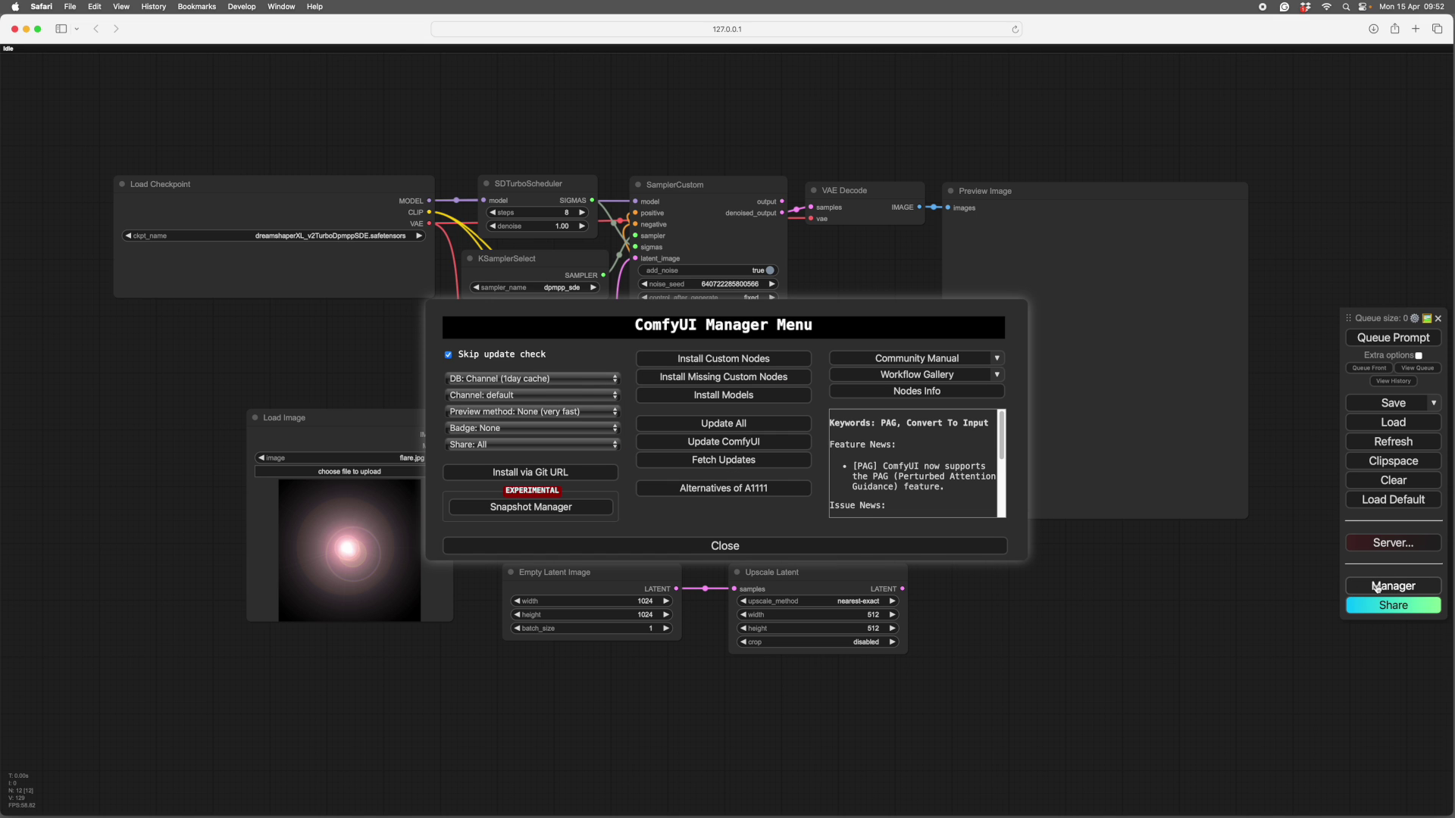
click(724, 395)
click(1217, 142)
text(turbo)
key(Return)
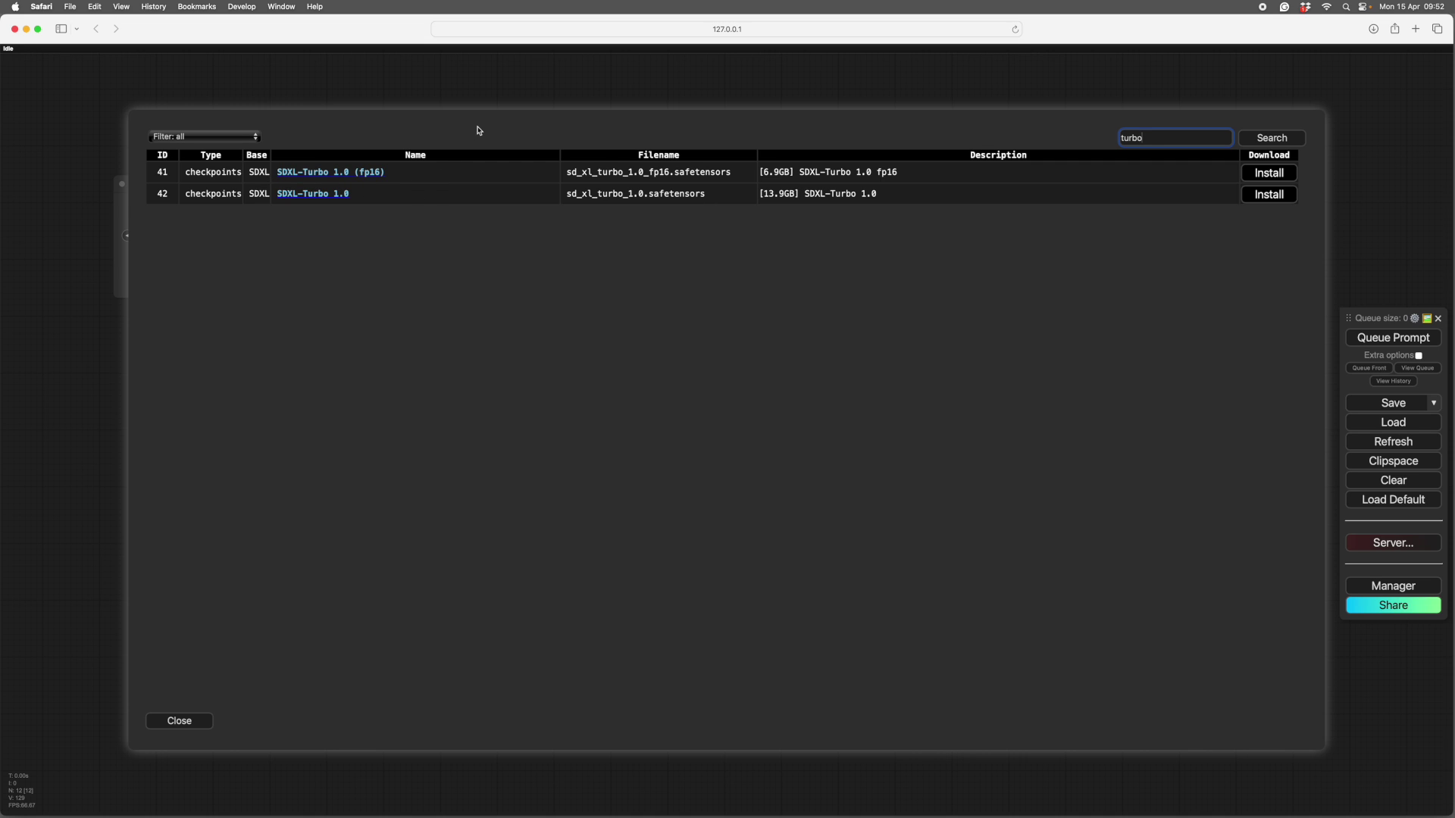
click(935, 129)
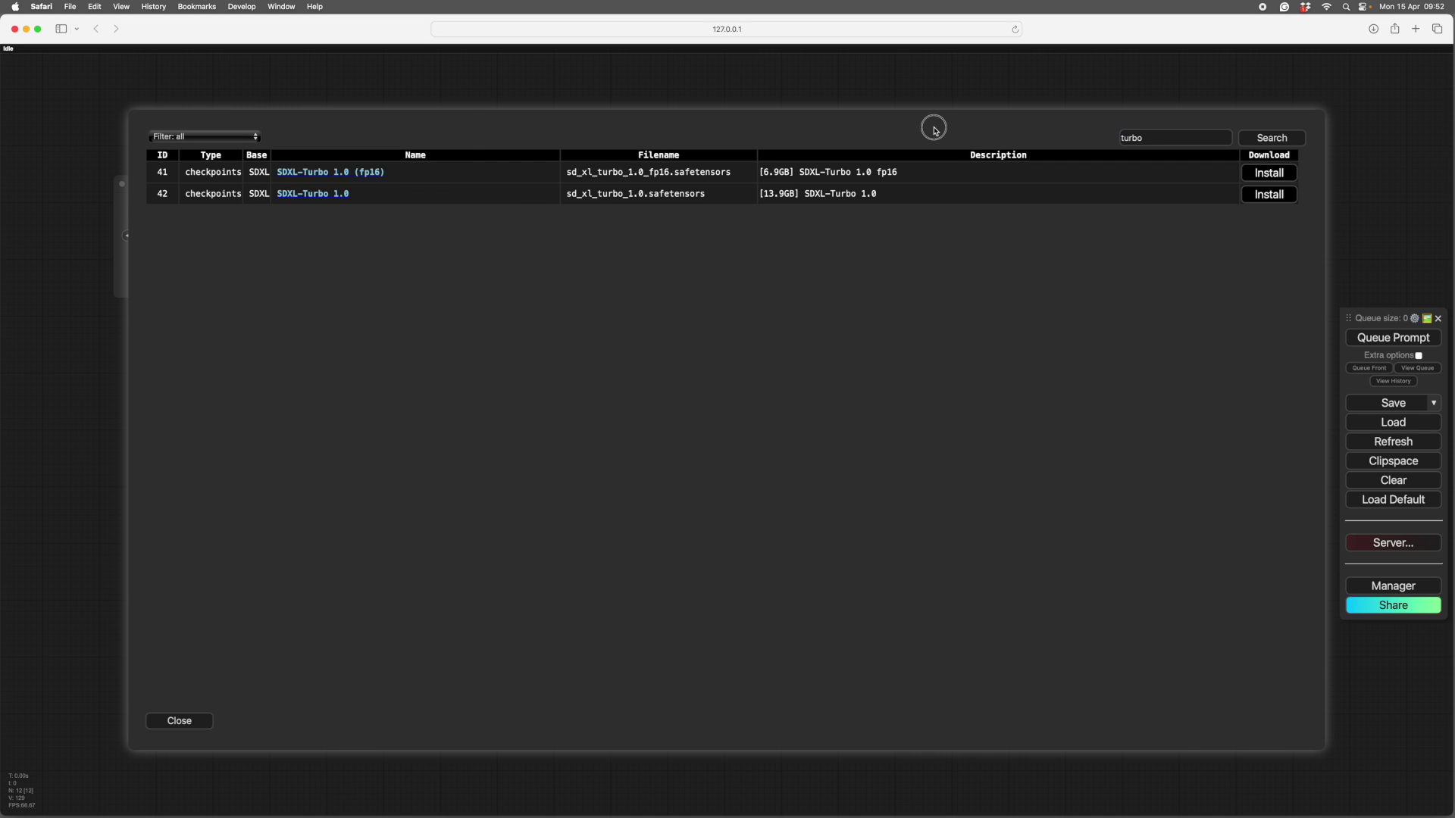
click(179, 721)
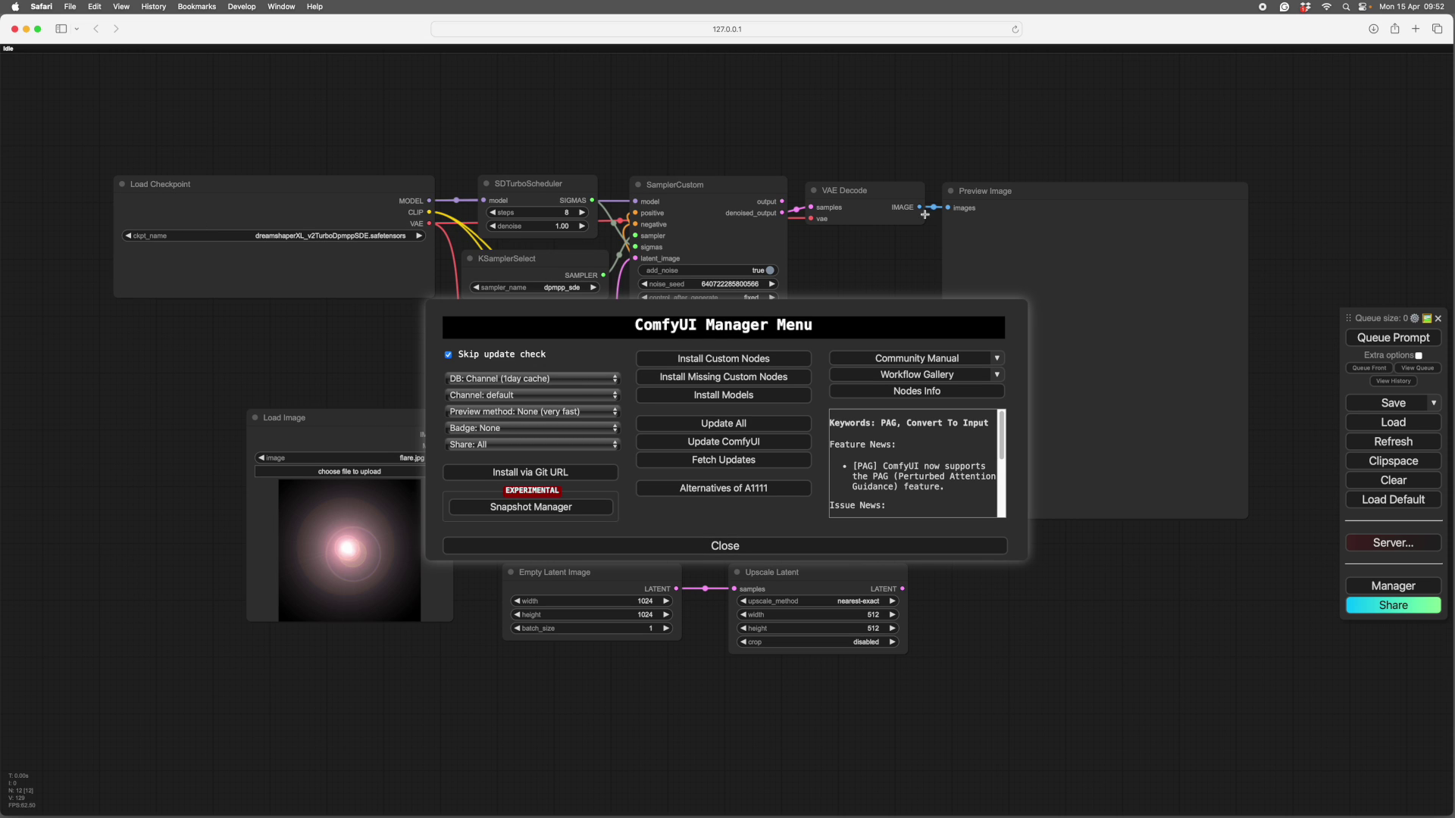
click(726, 547)
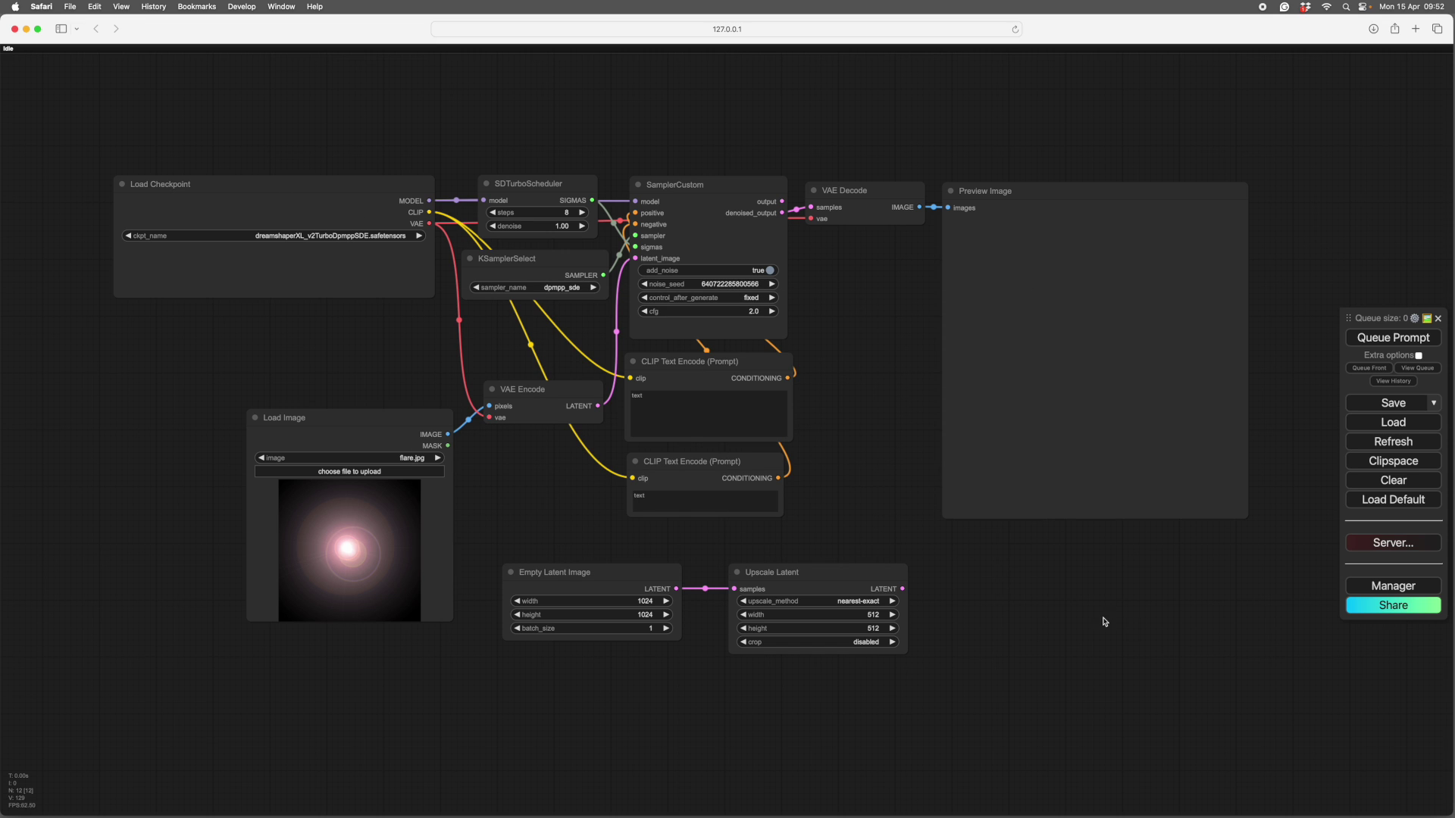
click(1392, 585)
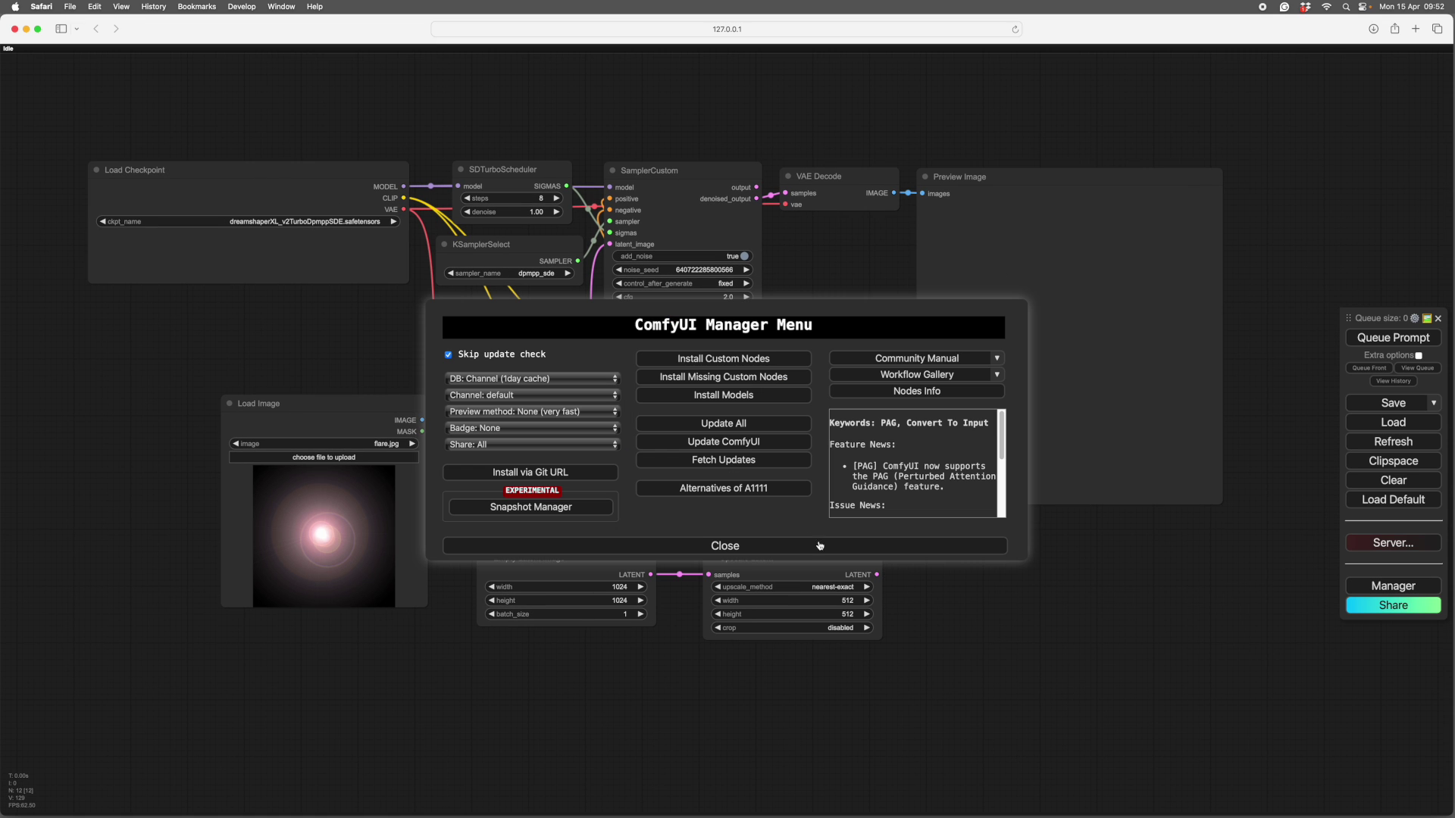
drag(981, 630, 1119, 663)
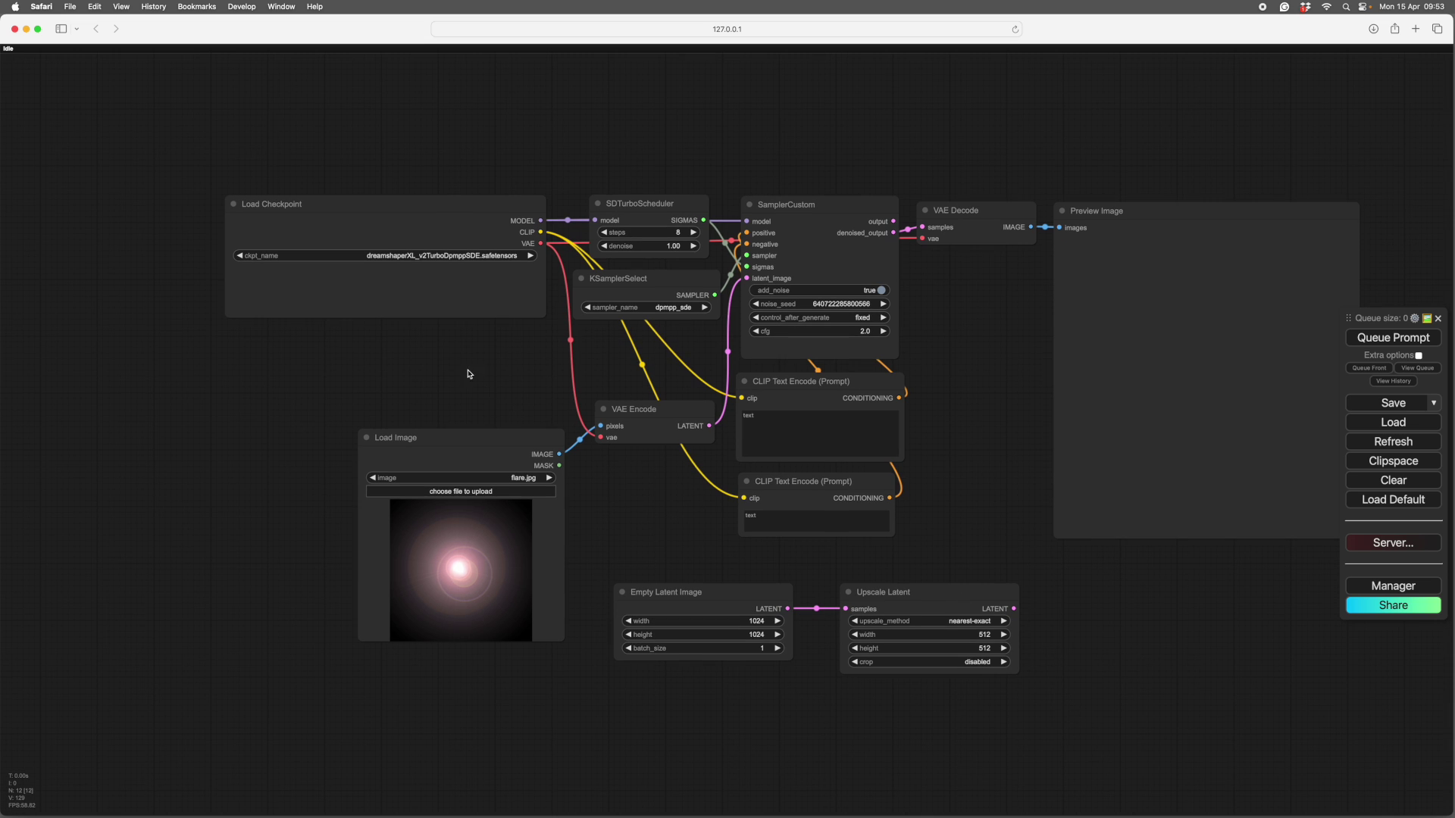
drag(461, 362, 457, 419)
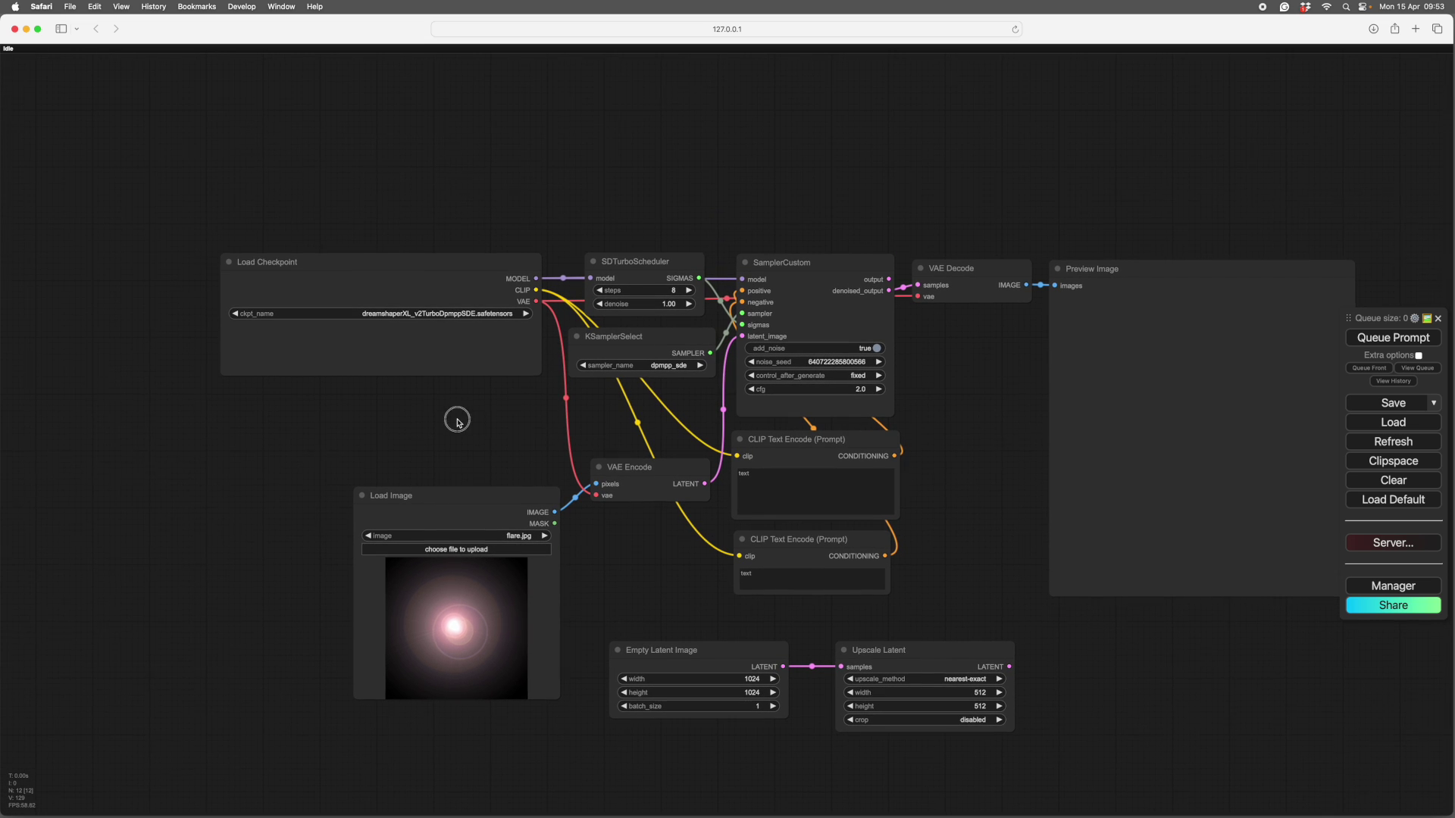
Examine the Load Checkpoint node's checkpoint info for the recommended CFG scale, sampling steps and sampler, and close it.
right_click(400, 263)
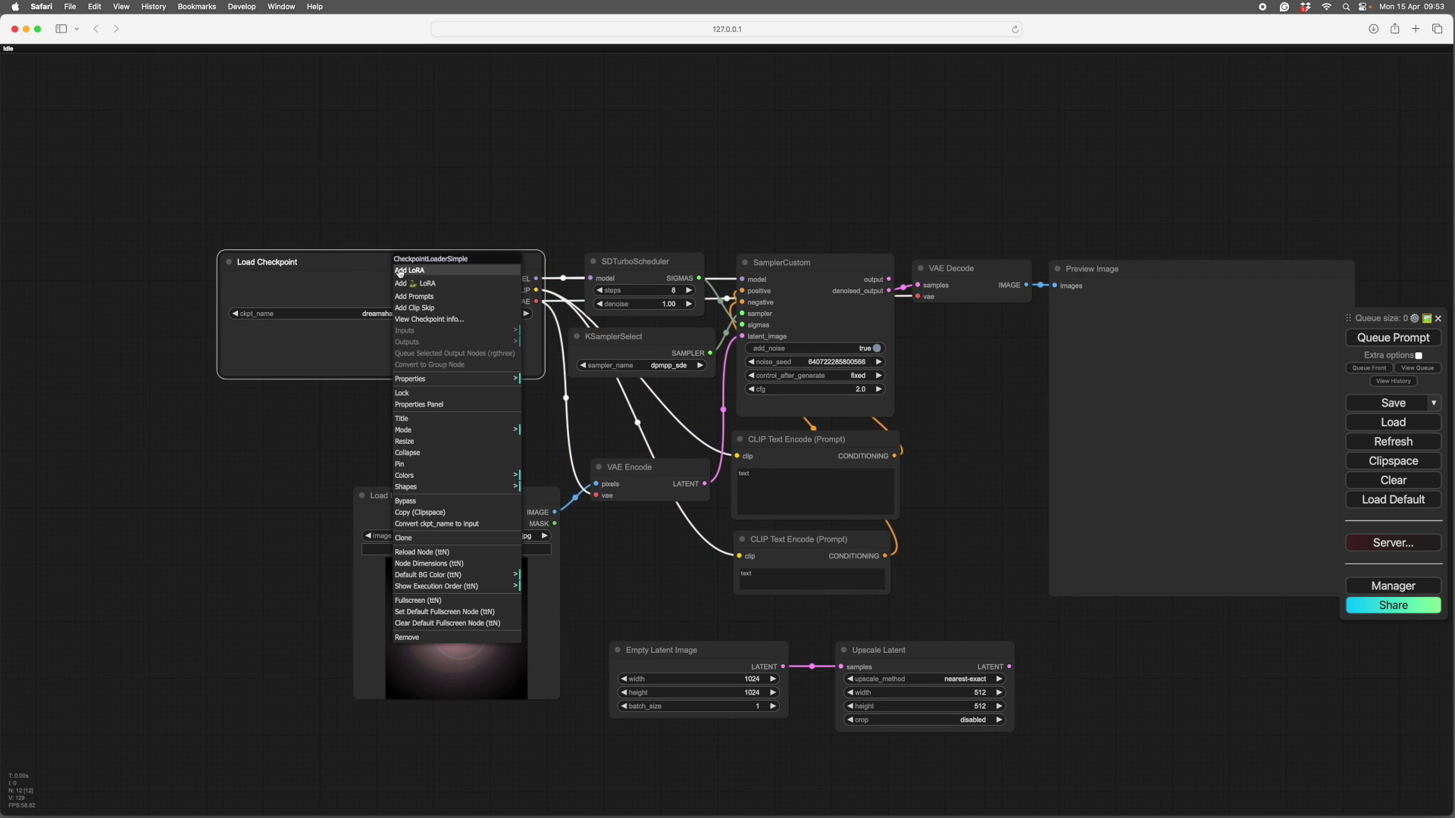
click(429, 319)
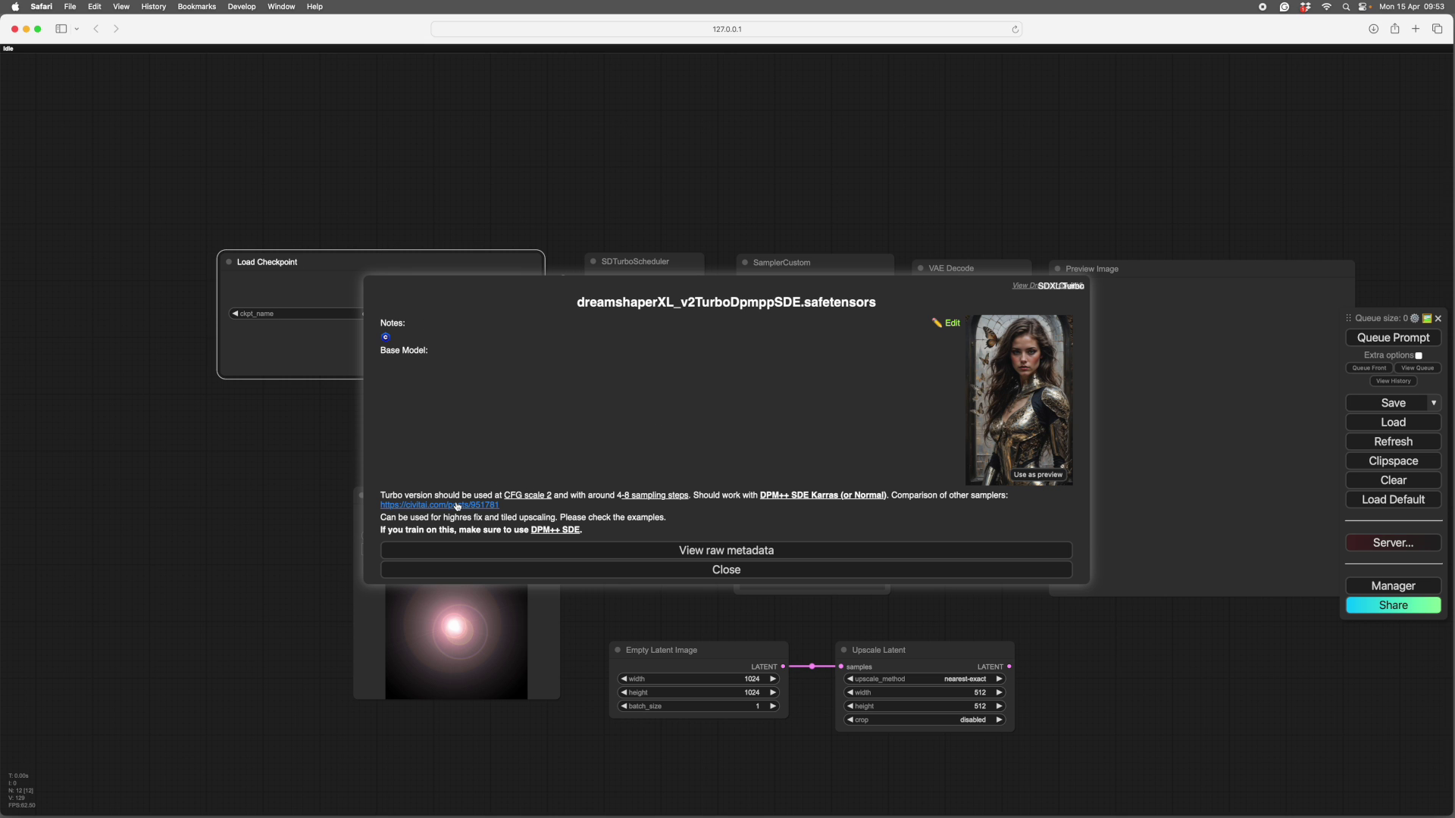
click(976, 568)
Delete the Upscale Latent and Empty Latent Image nodes from the workflow.
drag(976, 559, 858, 491)
click(836, 585)
key(Delete)
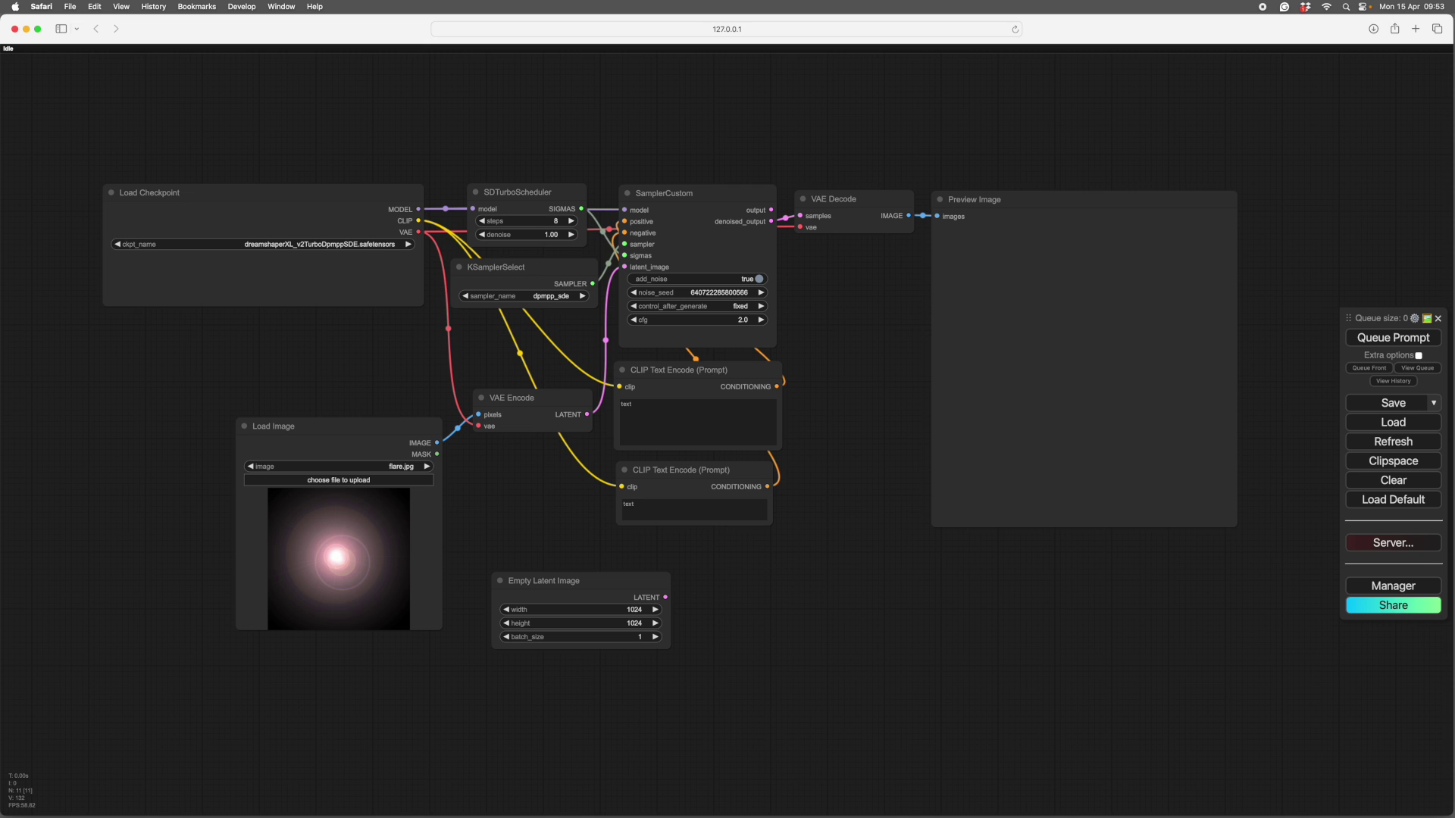
click(580, 582)
key(Delete)
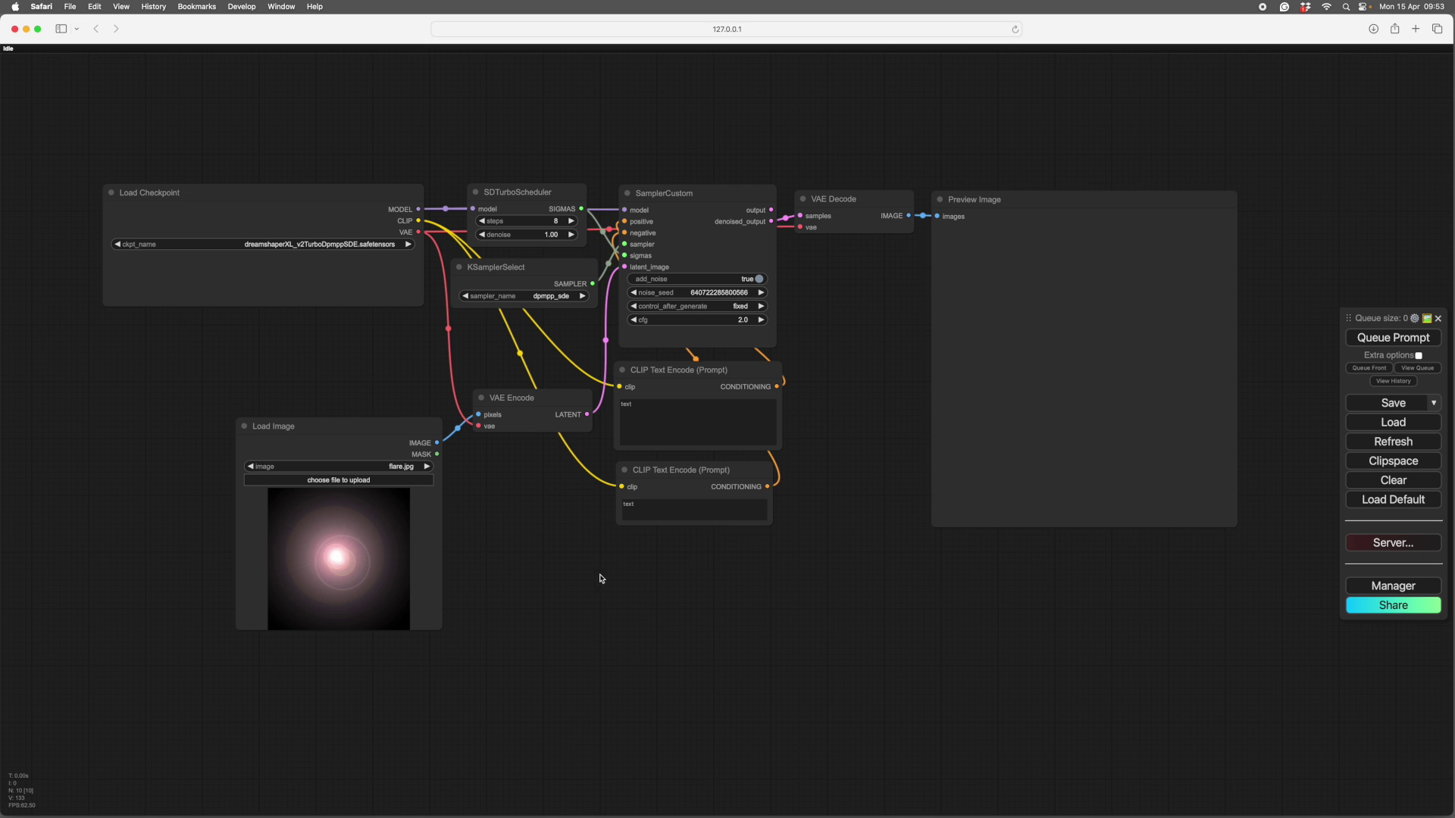
Enter "a man with a flashlight in a spooky castle" as the prompt in the upper CLIP Text Encode node.
scroll(637, 621, down, 3)
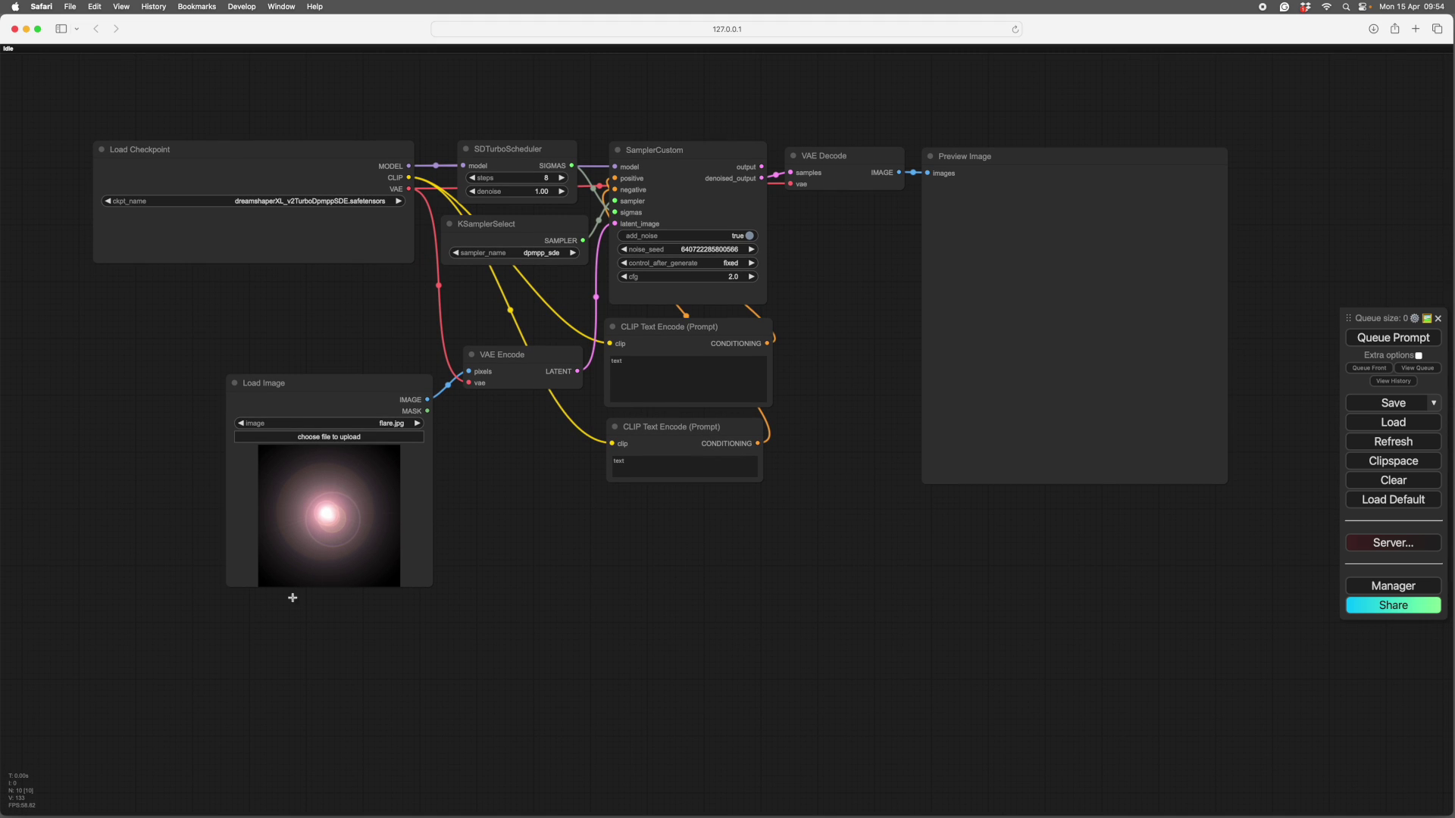
drag(826, 647, 815, 648)
click(631, 366)
click(631, 366)
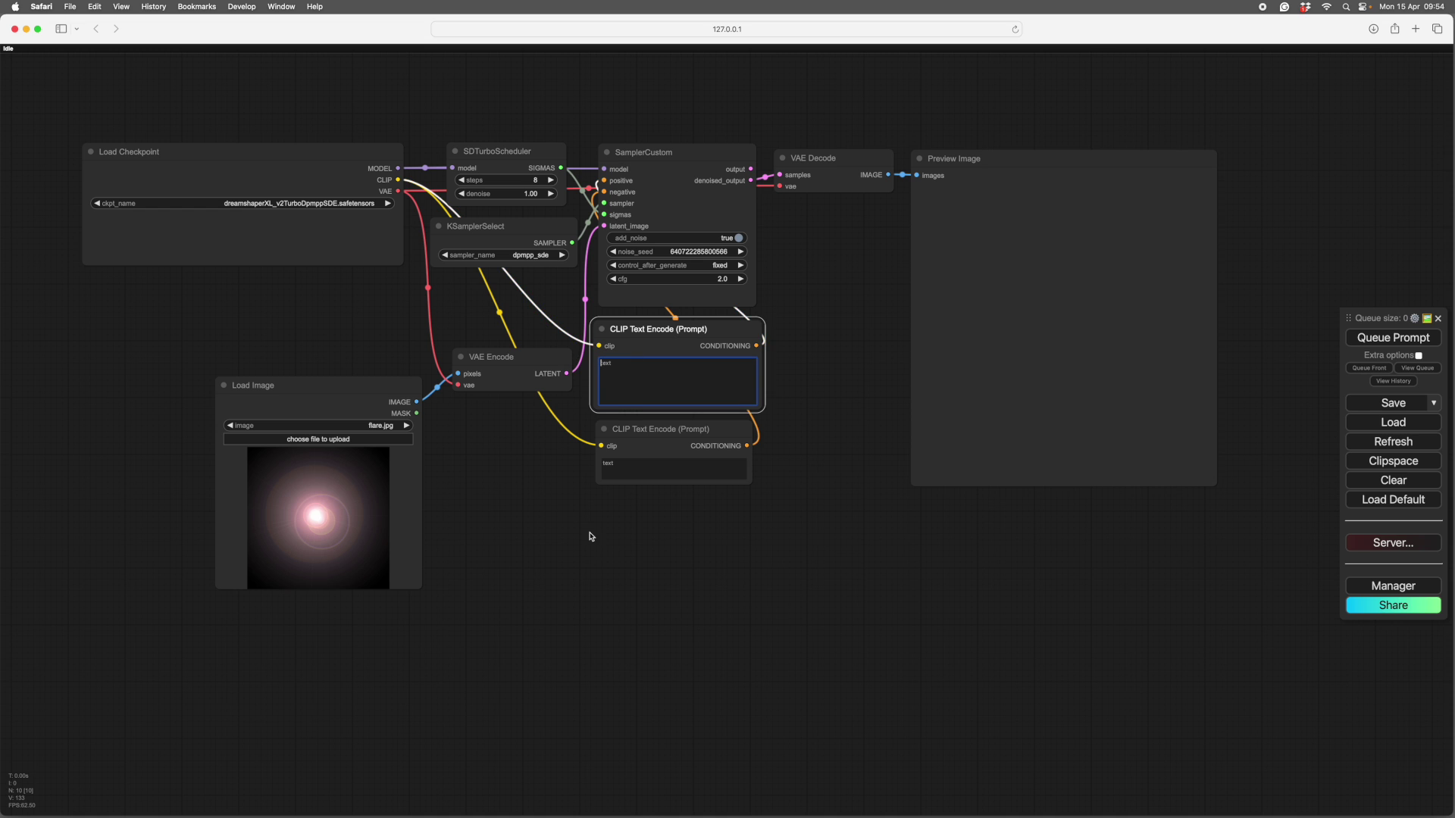
scroll(591, 536, up, 6)
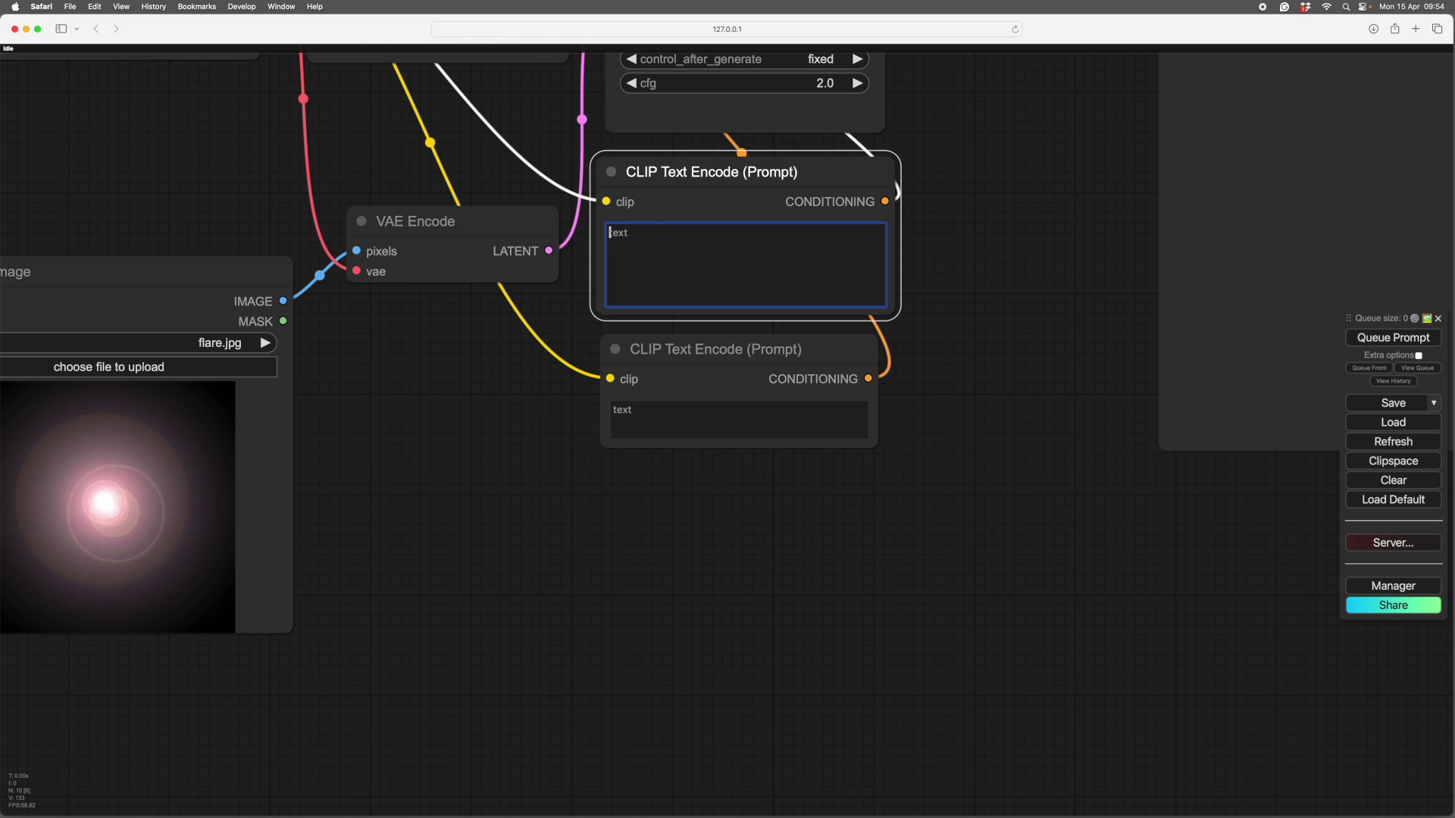
text(a man with a flashlight in a spooky castle)
Nudge the Load Image node slightly upward and set the SDTurboScheduler's denoise to 0.75.
scroll(1056, 286, down, 5)
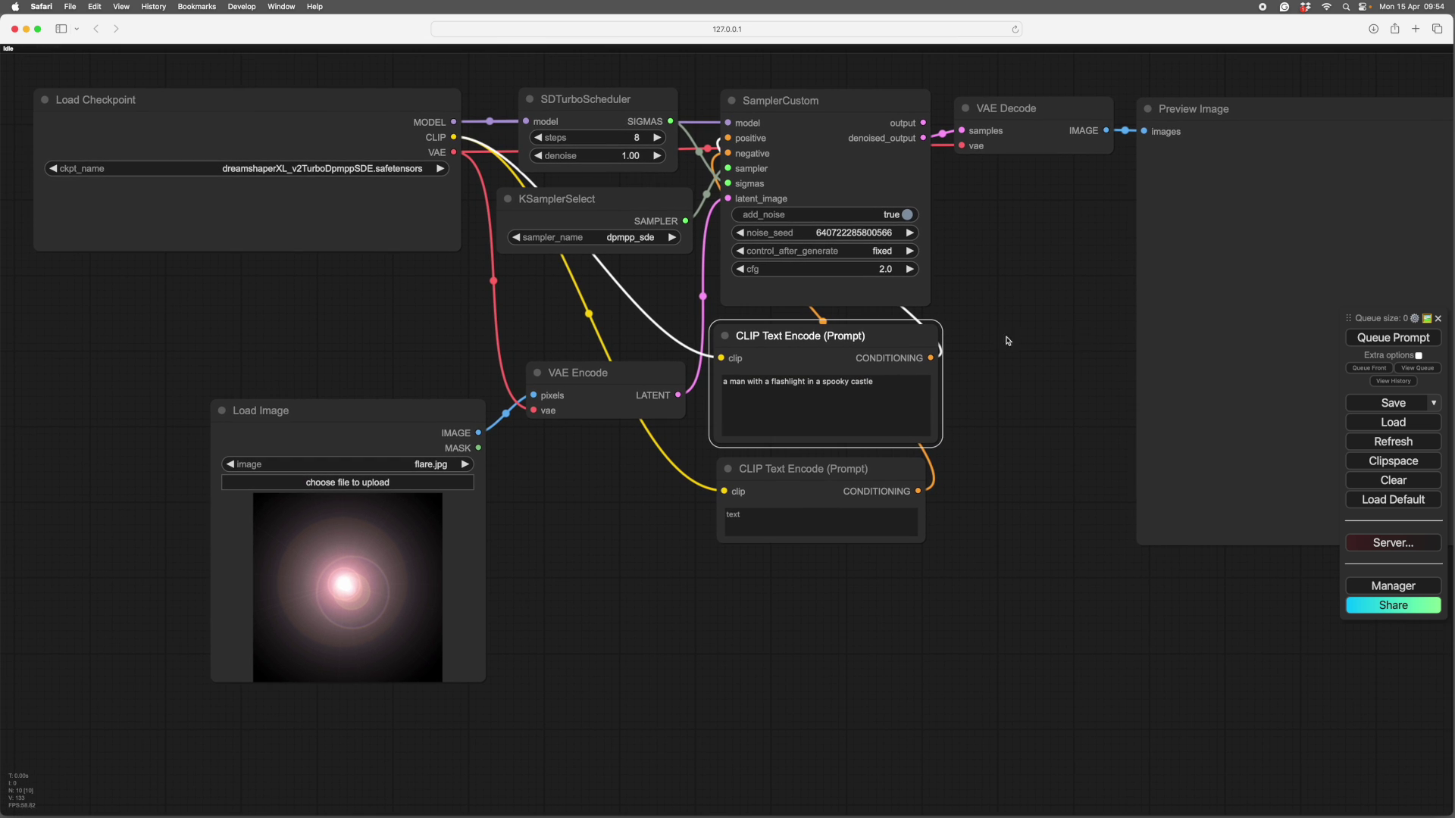
drag(279, 410, 276, 382)
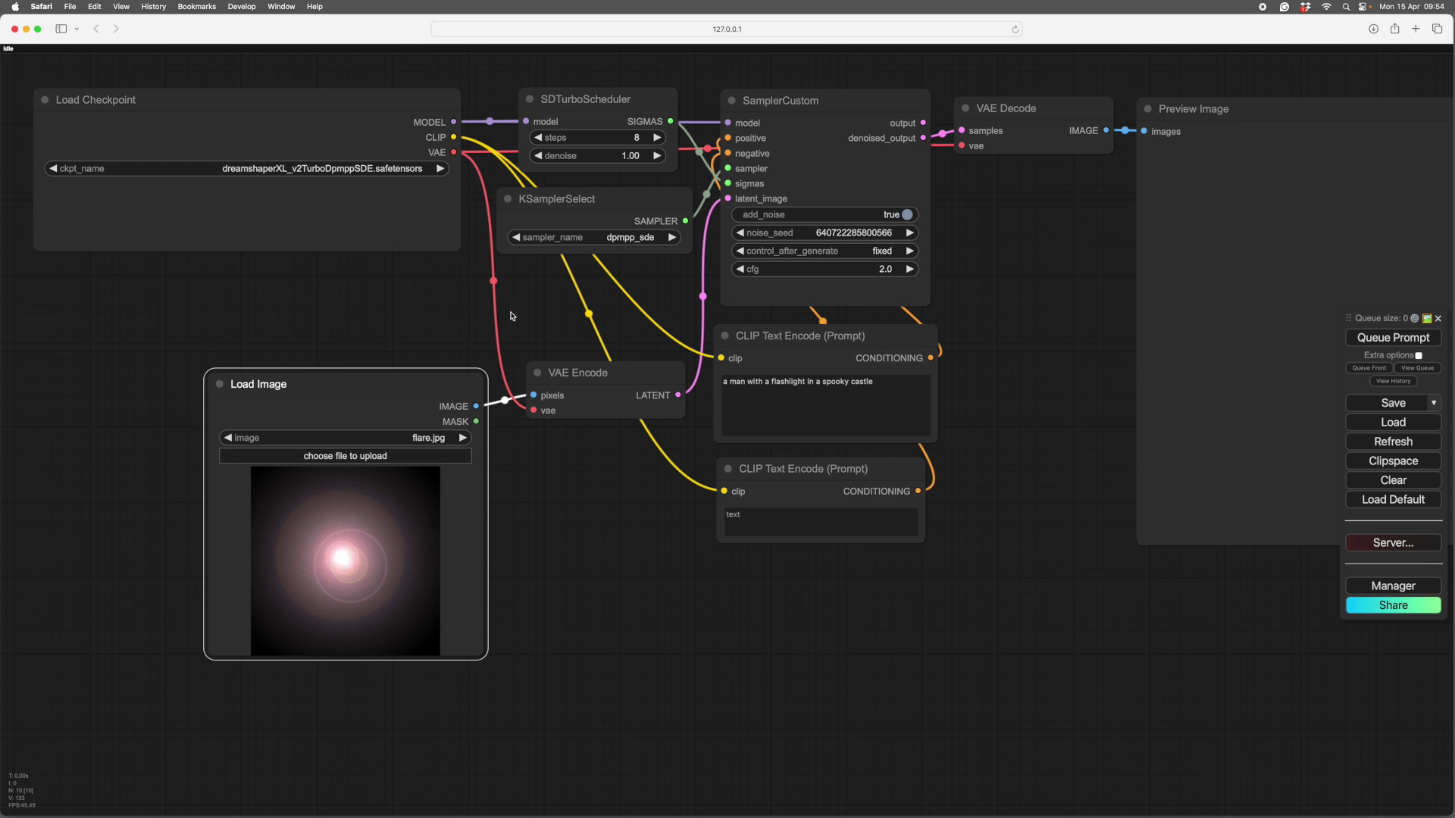
drag(532, 314, 529, 560)
drag(647, 524, 653, 603)
scroll(606, 363, up, 5)
drag(646, 366, 690, 159)
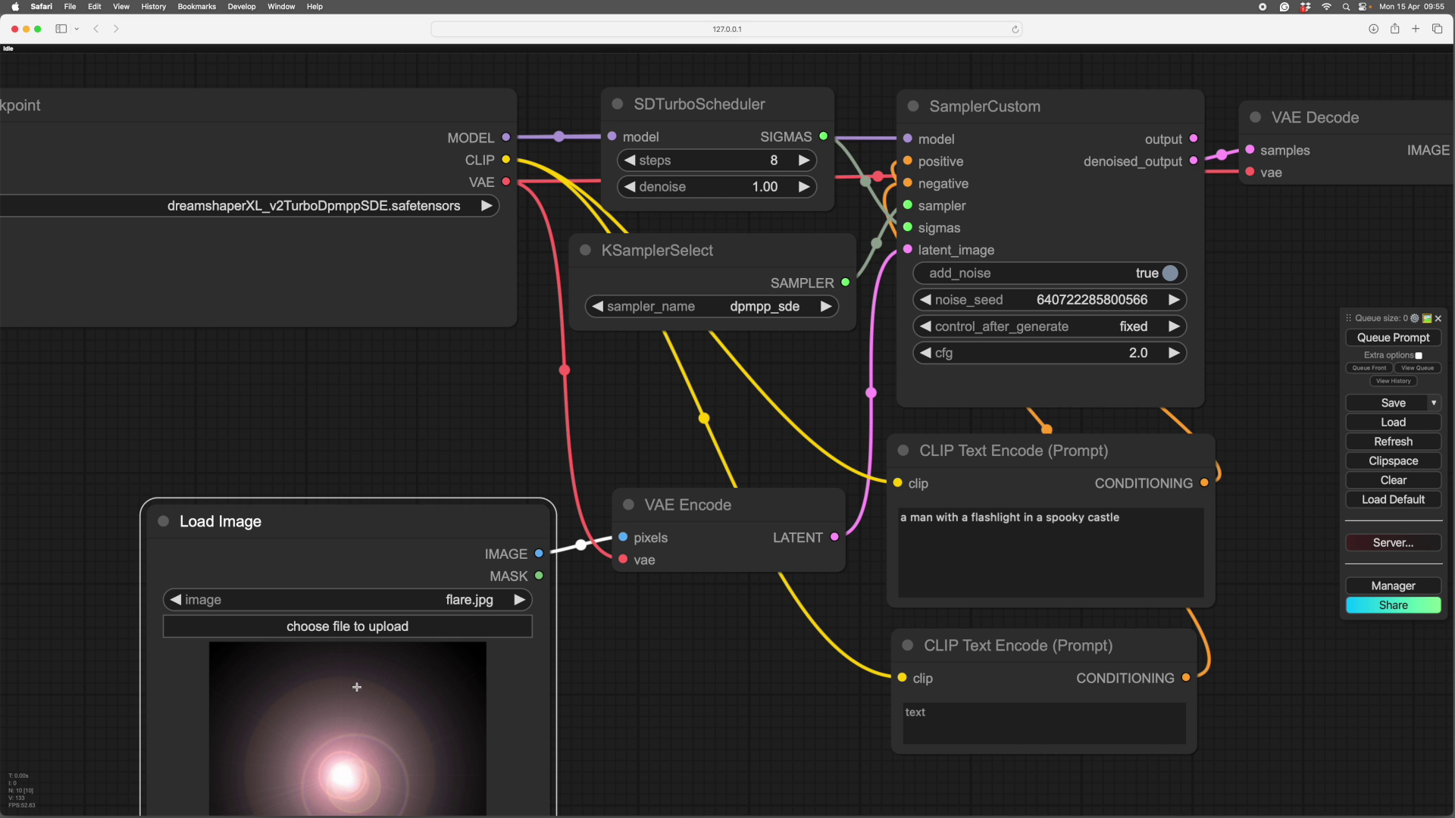
drag(635, 185, 585, 185)
Queue the prompt to generate an image from flare.jpg.
drag(809, 384, 778, 260)
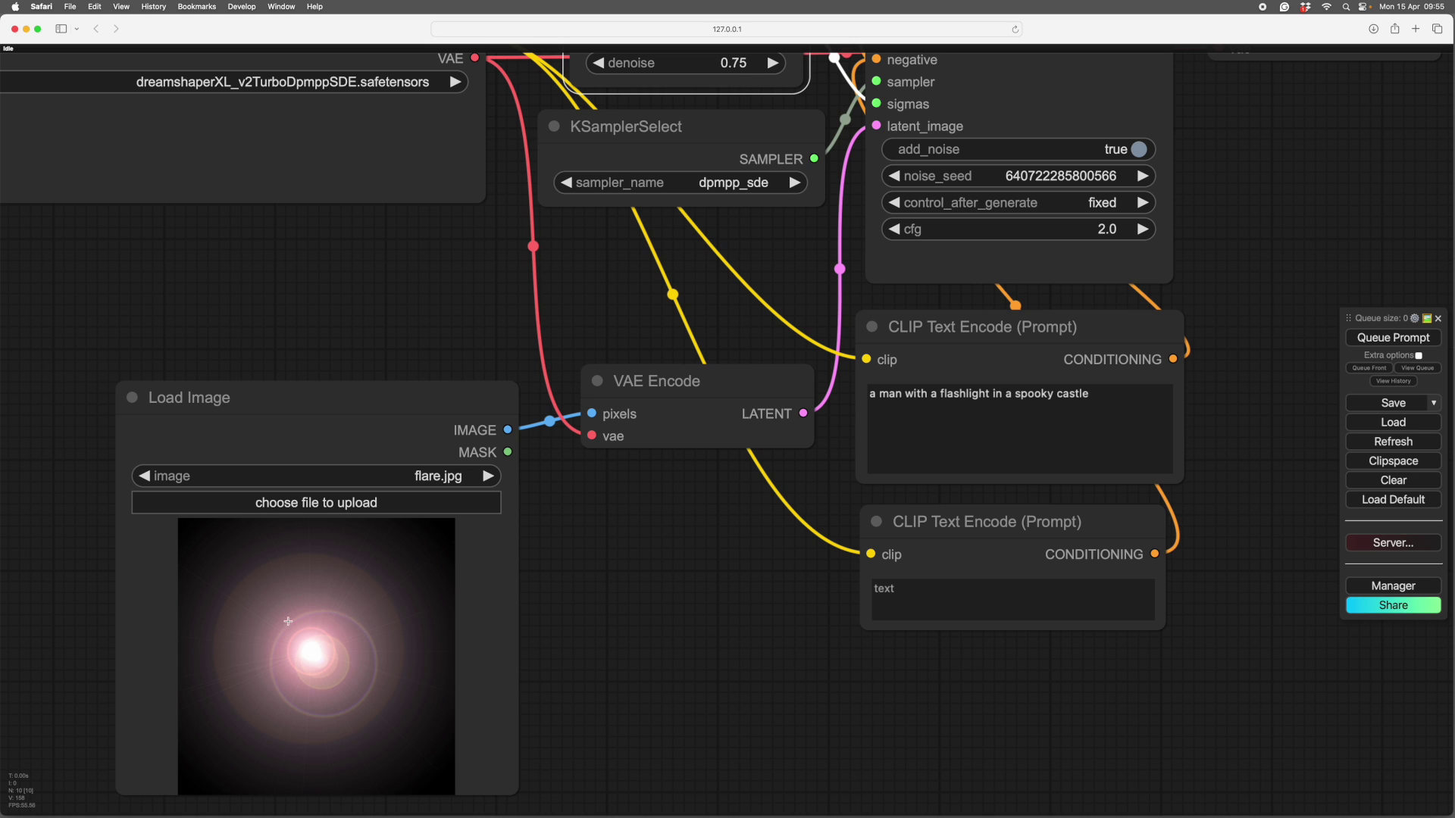
drag(608, 664, 516, 748)
scroll(1156, 505, down, 5)
drag(1156, 506, 920, 474)
scroll(921, 474, down, 1)
click(1394, 338)
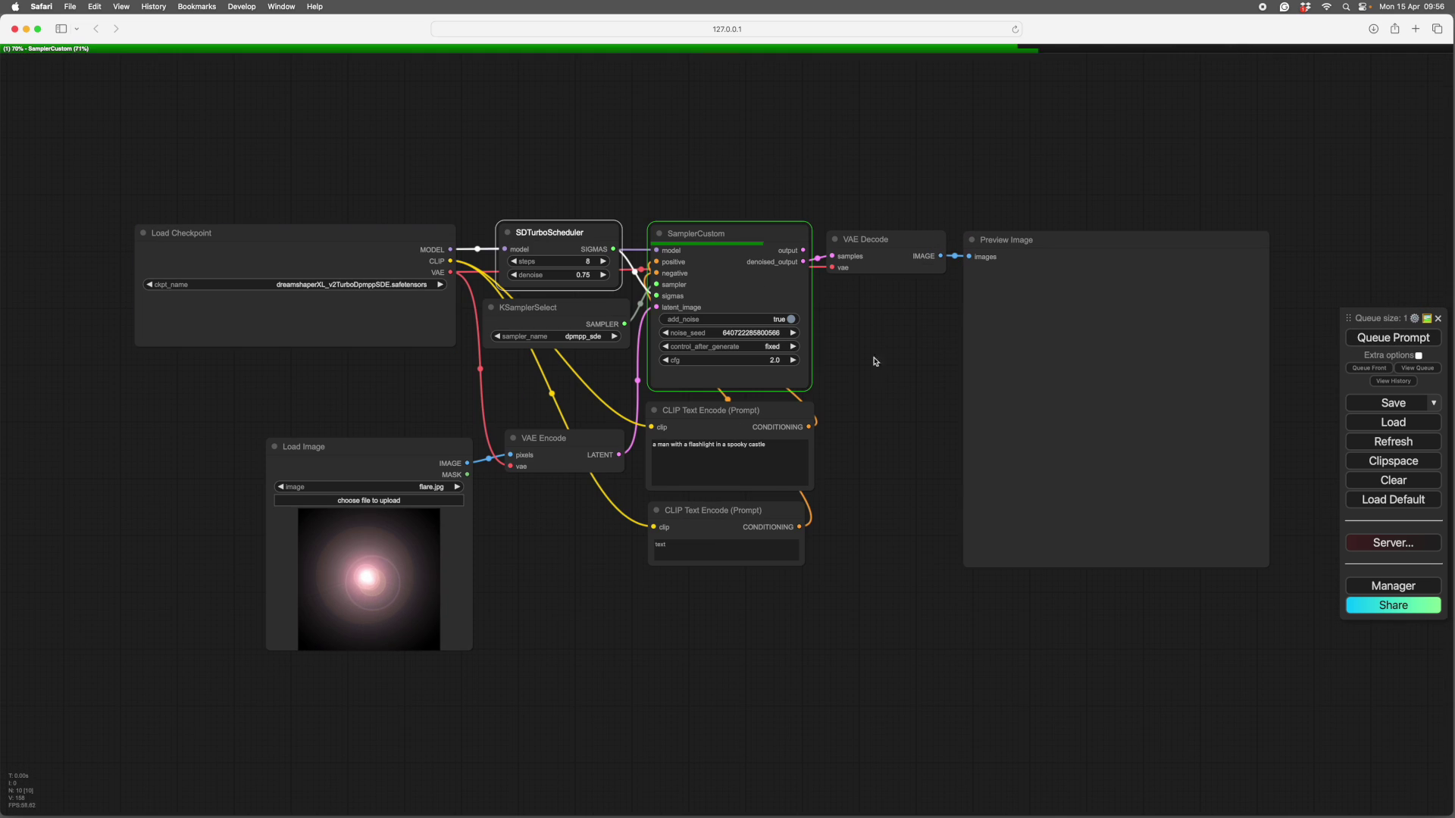
Examine the generated castle image in the Preview Image node alongside the sampler and prompt nodes.
scroll(723, 326, up, 7)
drag(877, 363, 431, 376)
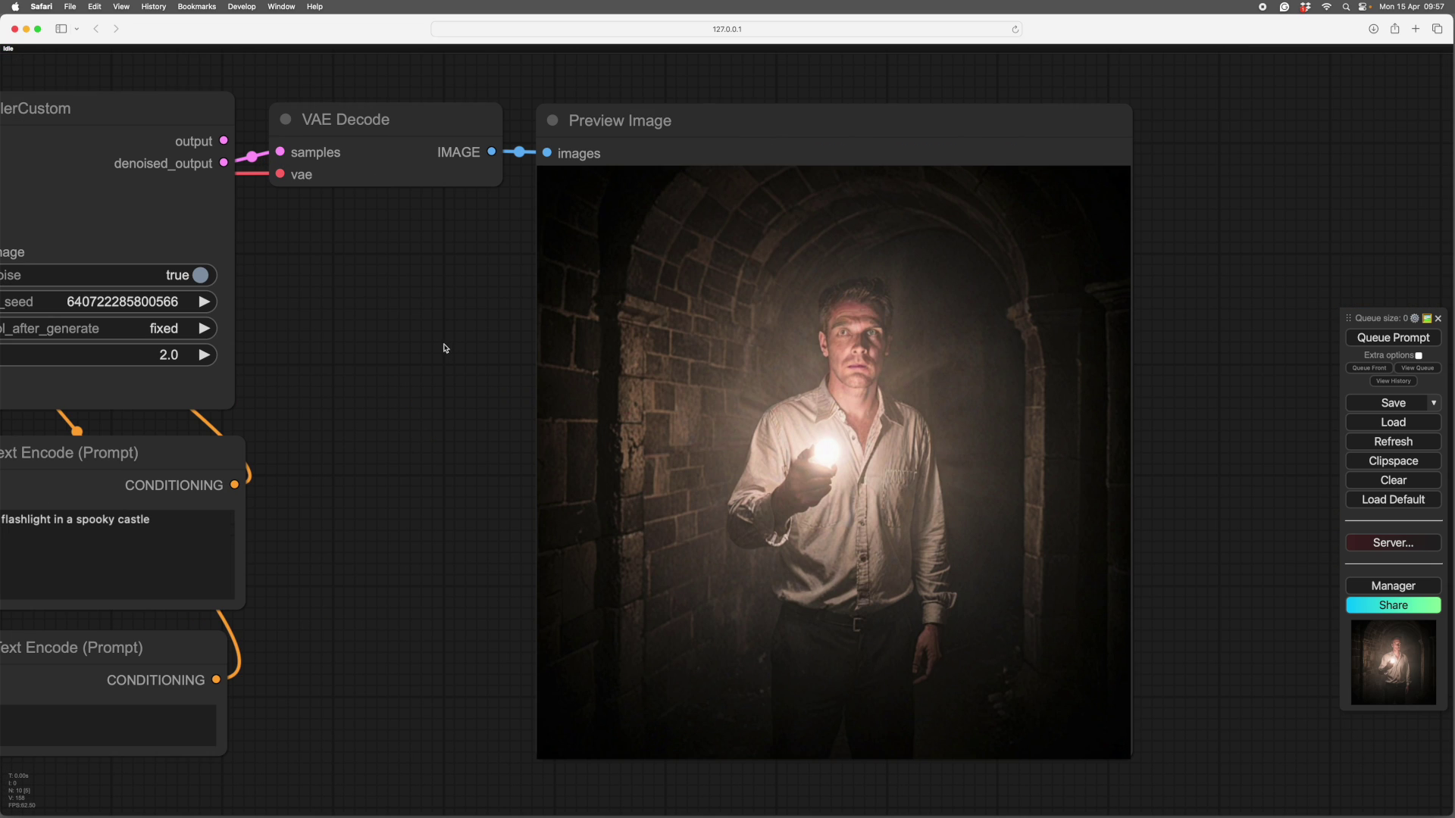
scroll(444, 350, down, 8)
scroll(417, 379, up, 4)
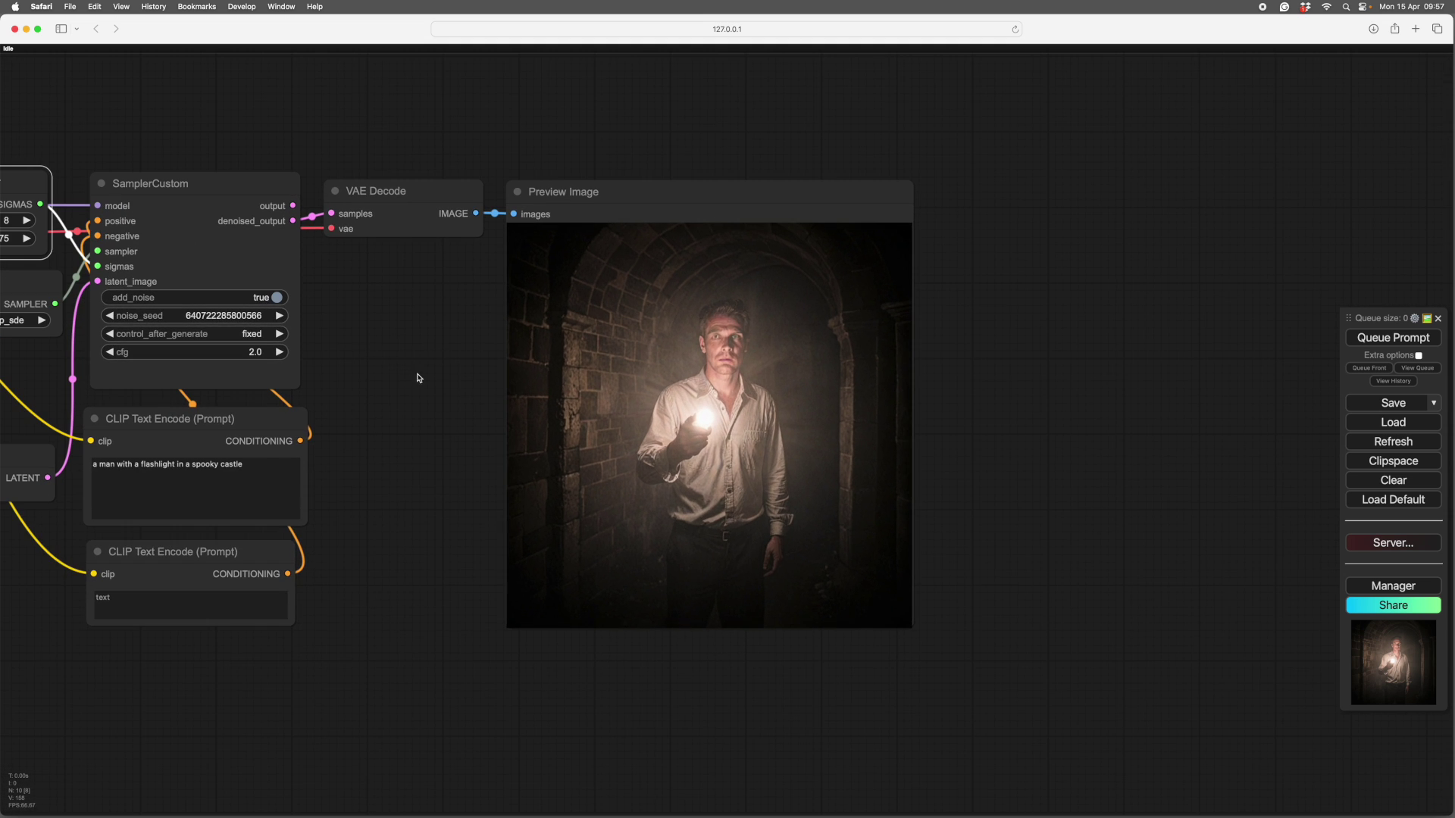
drag(417, 382, 821, 326)
scroll(602, 360, down, 2)
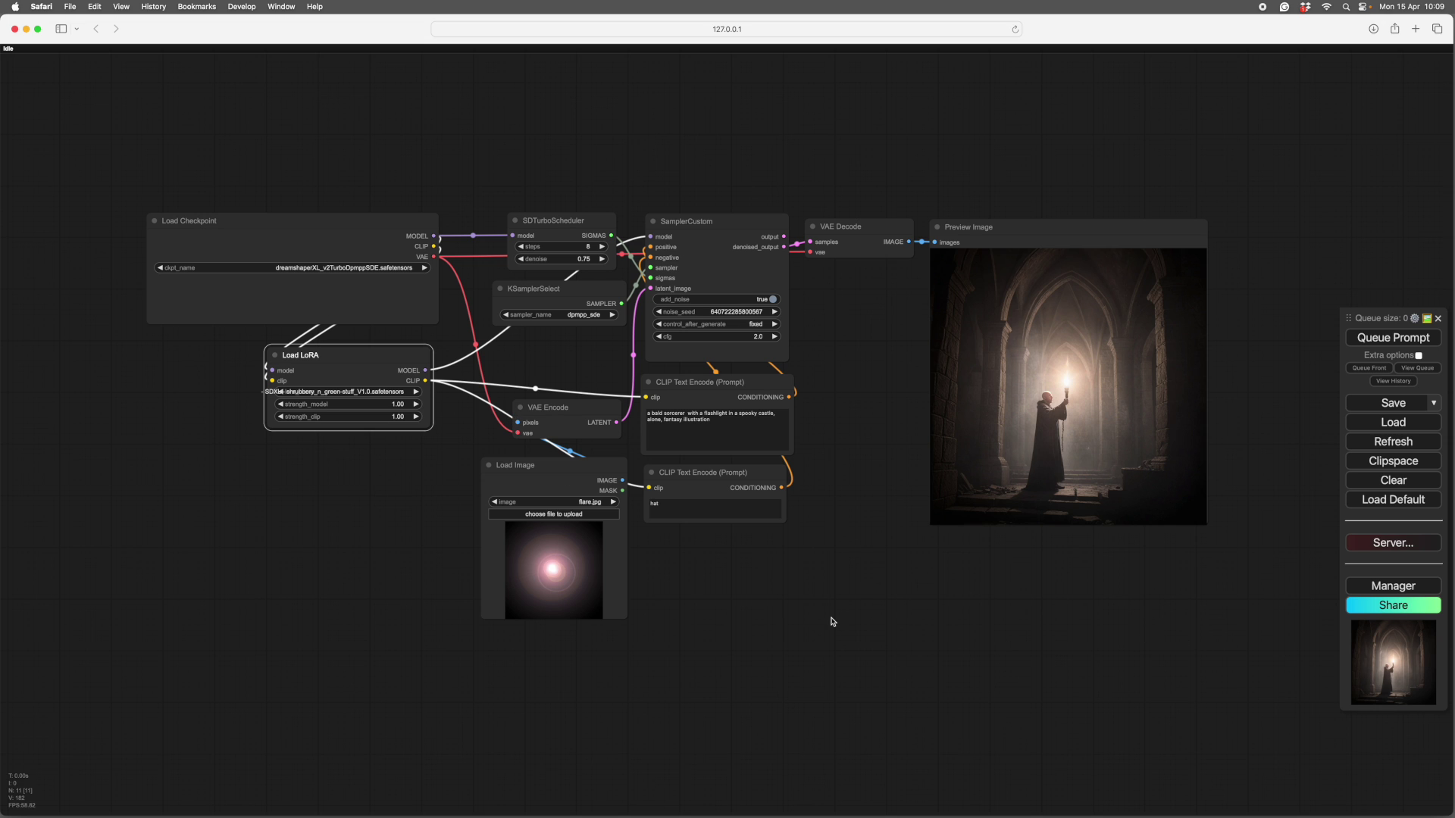
drag(831, 617, 832, 591)
click(860, 576)
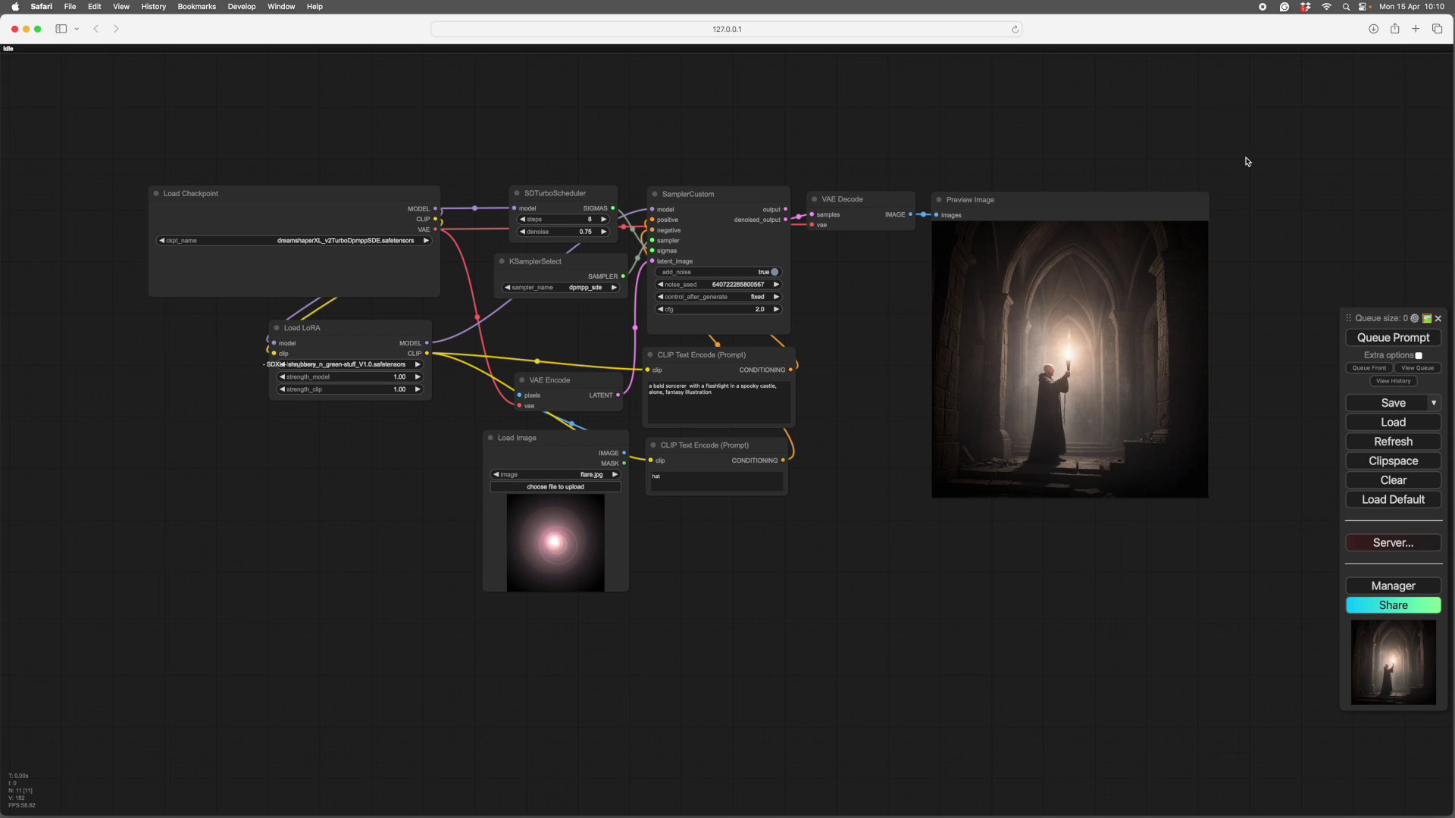
drag(1254, 156, 103, 626)
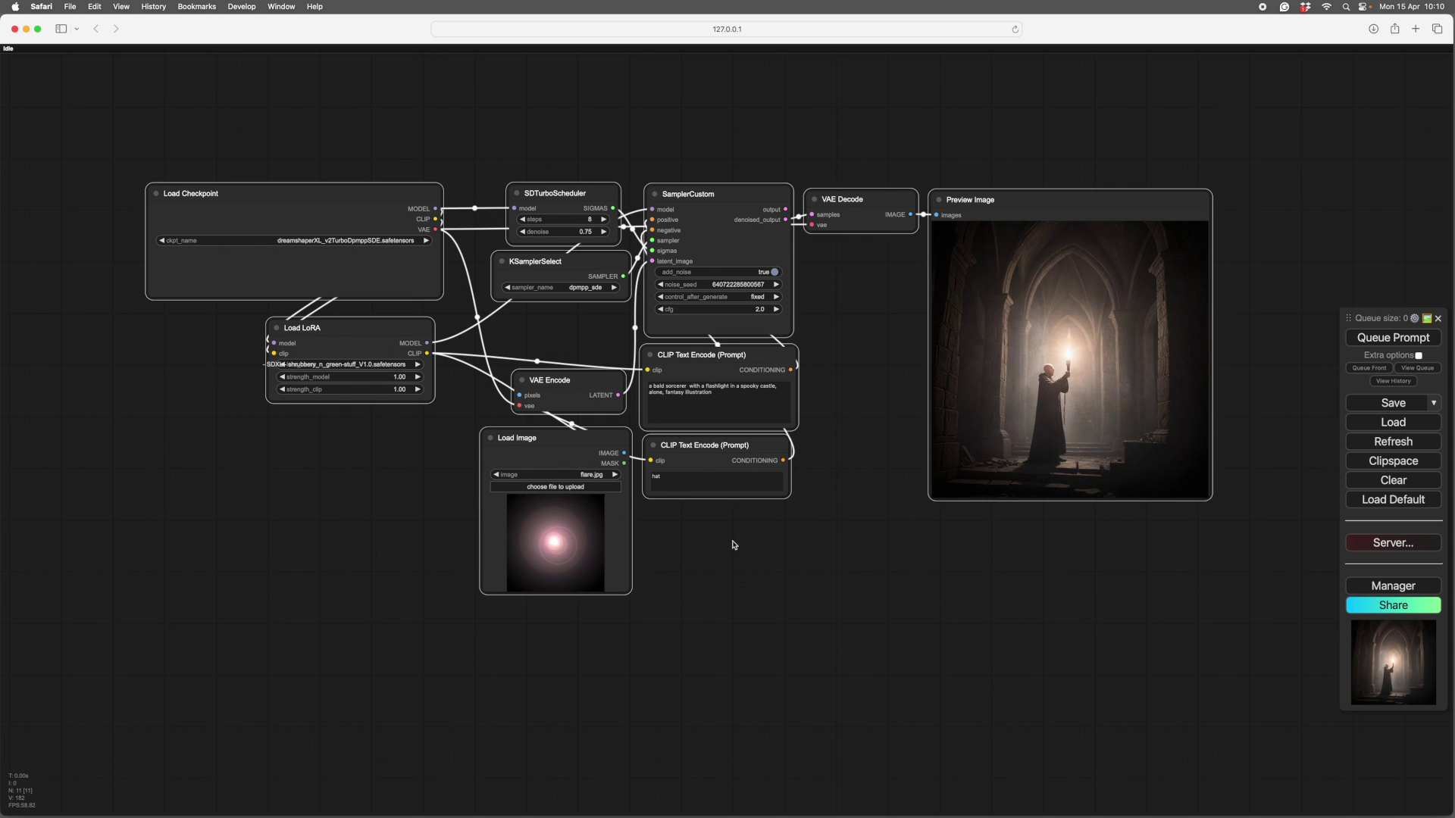
right_click(724, 637)
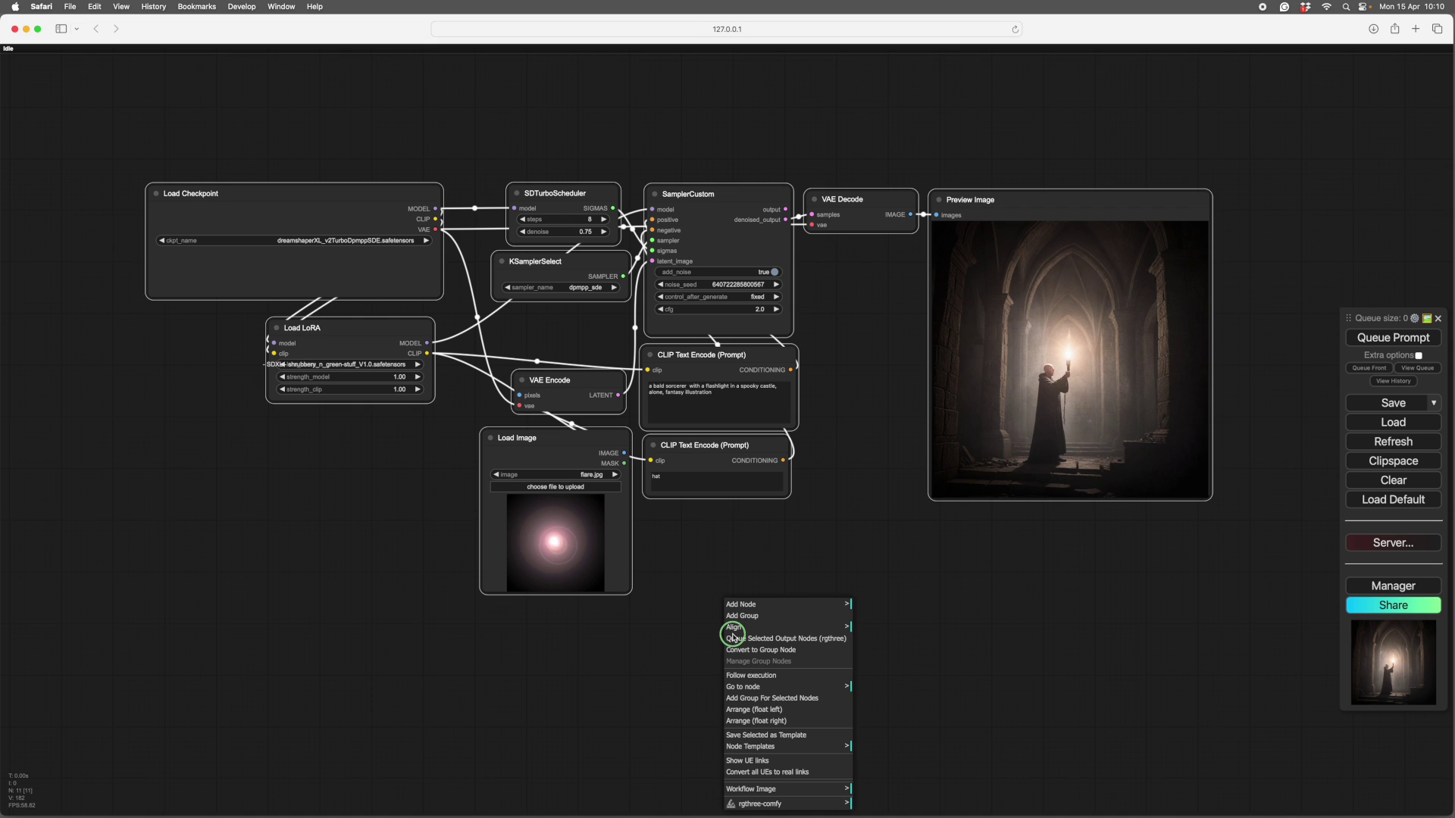
click(789, 735)
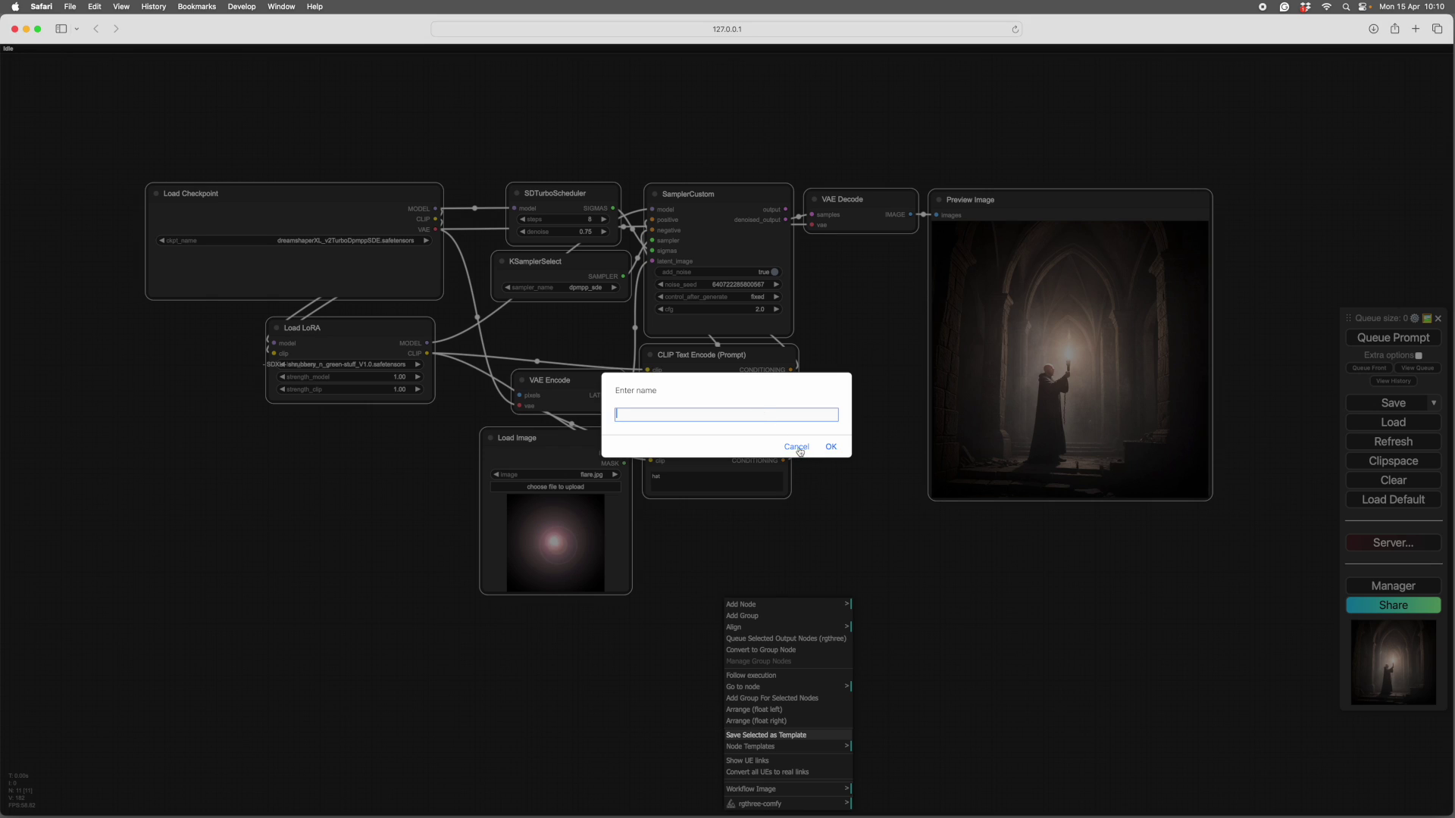
click(797, 447)
drag(759, 576, 691, 468)
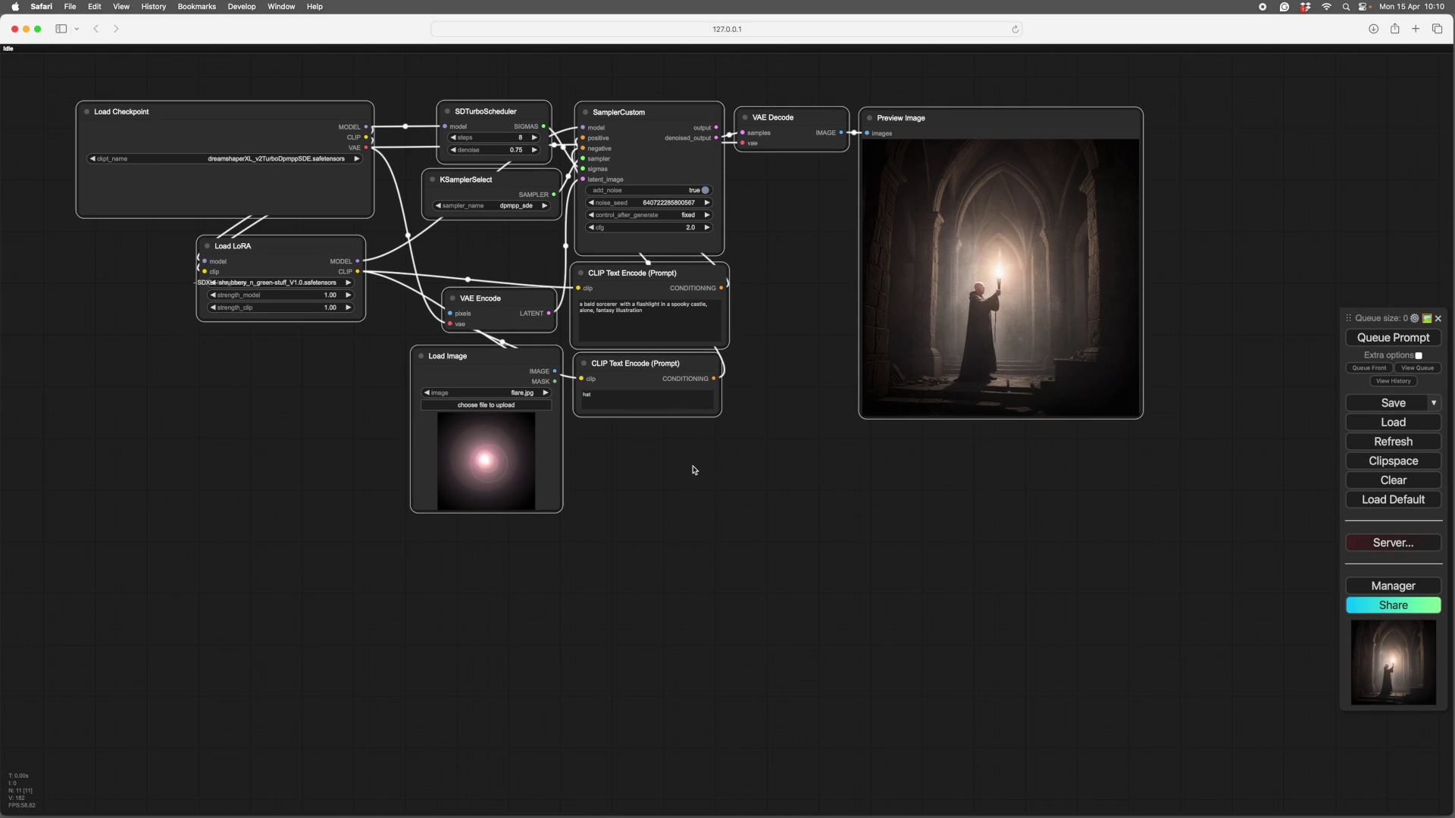
right_click(692, 467)
click(729, 611)
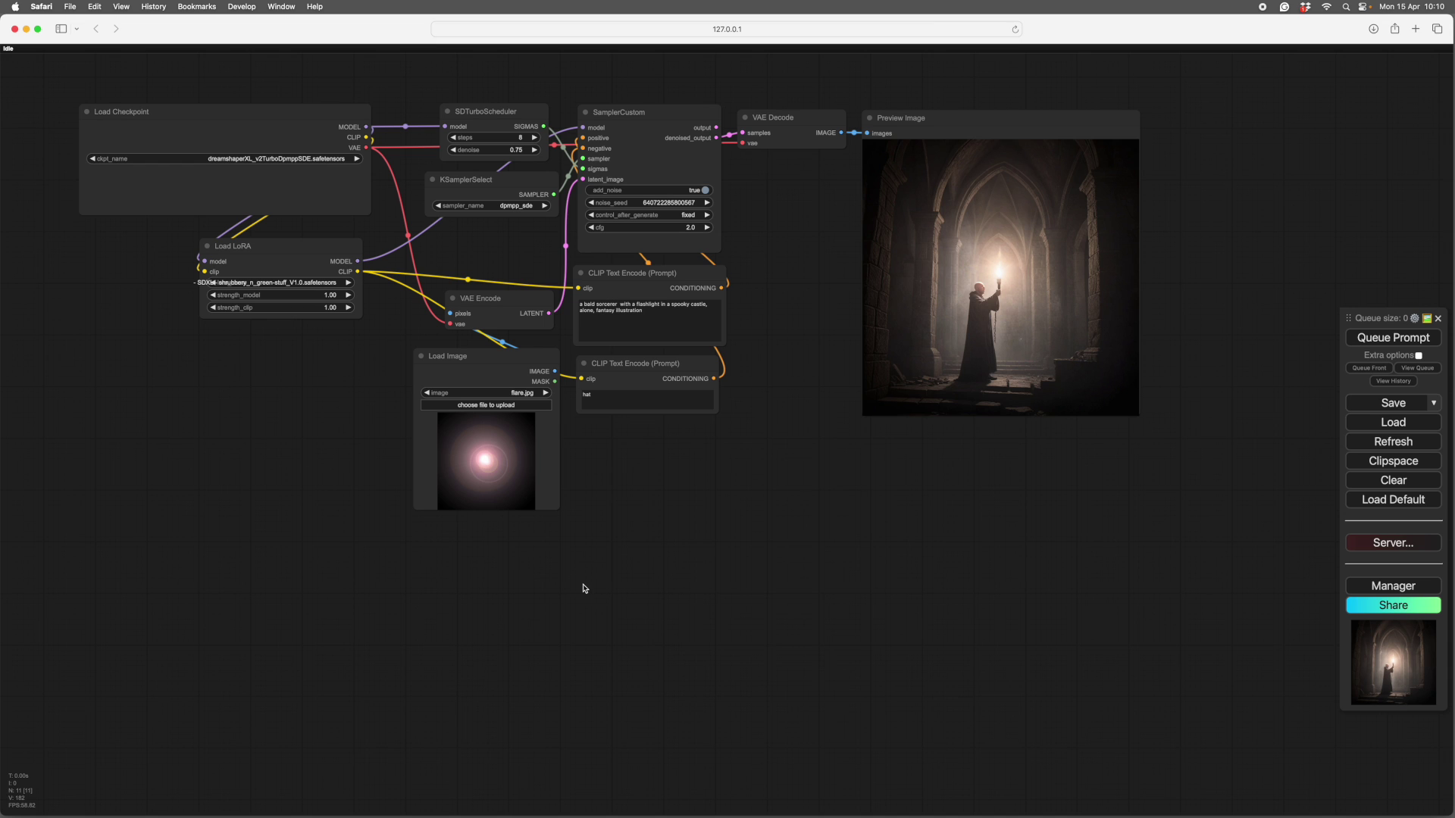
Clear all nodes from the workflow canvas.
drag(729, 574, 787, 606)
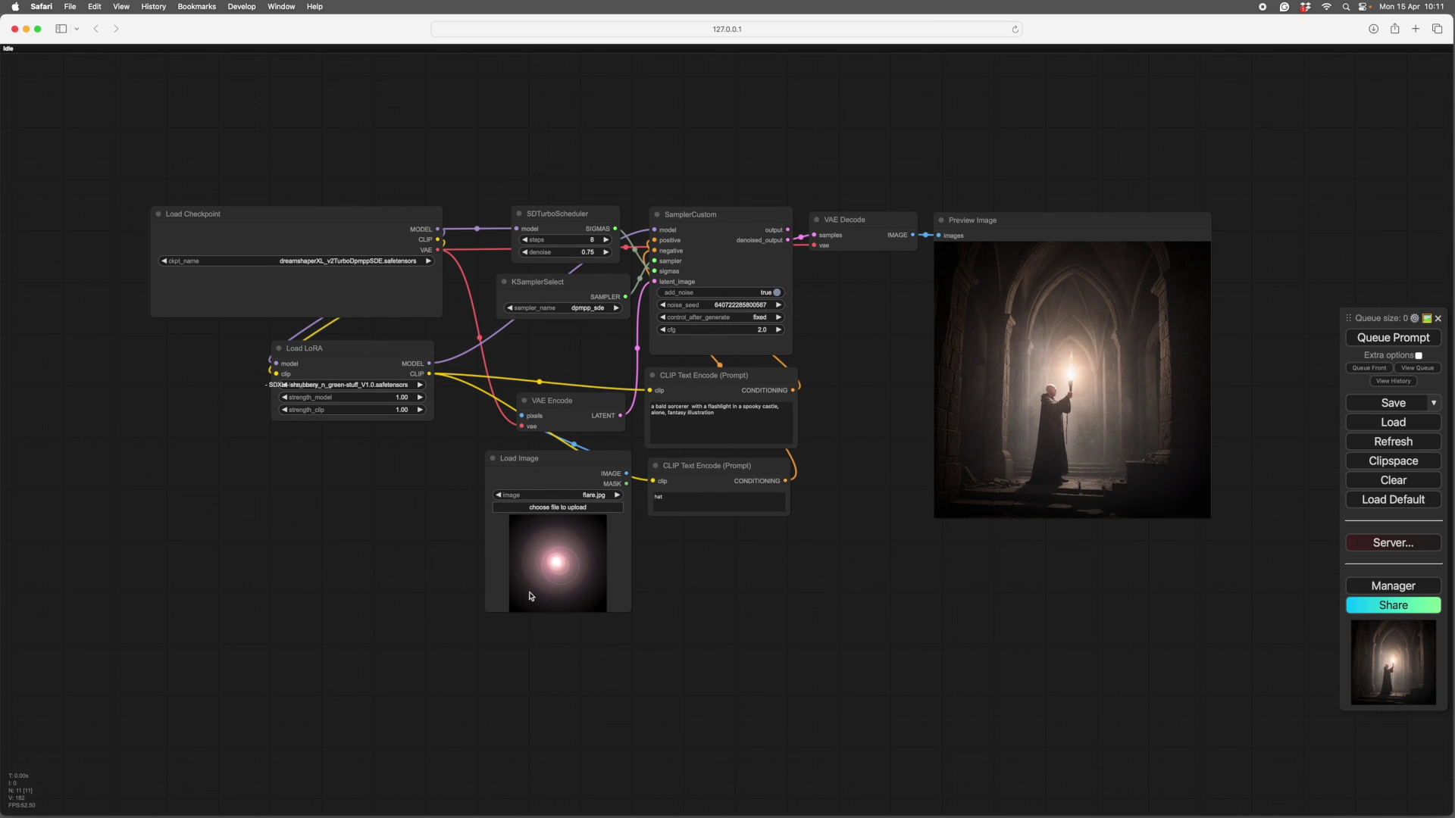
drag(769, 576, 734, 552)
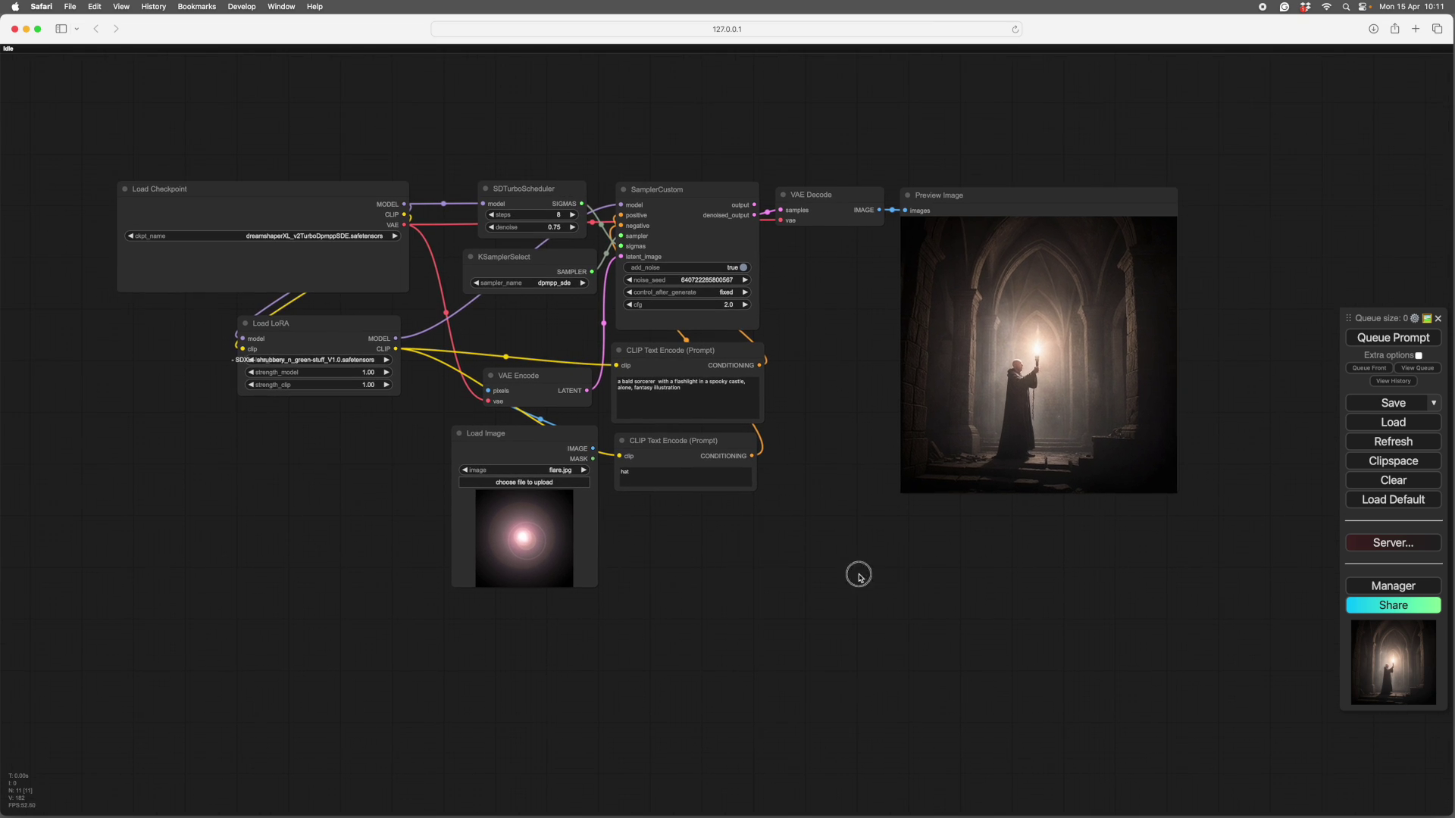
drag(854, 577, 718, 606)
drag(915, 228, 934, 233)
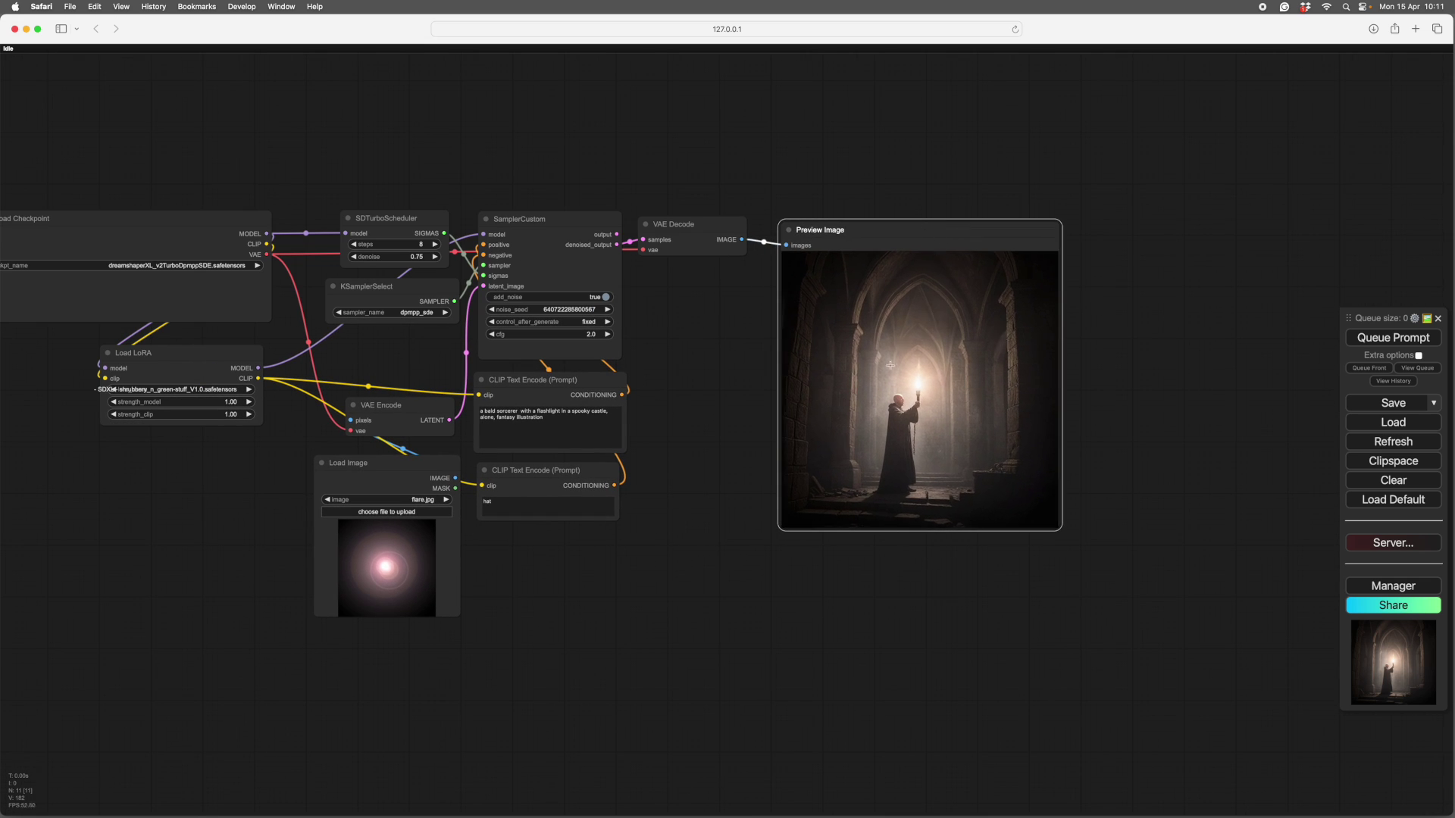
scroll(905, 412, left, 5)
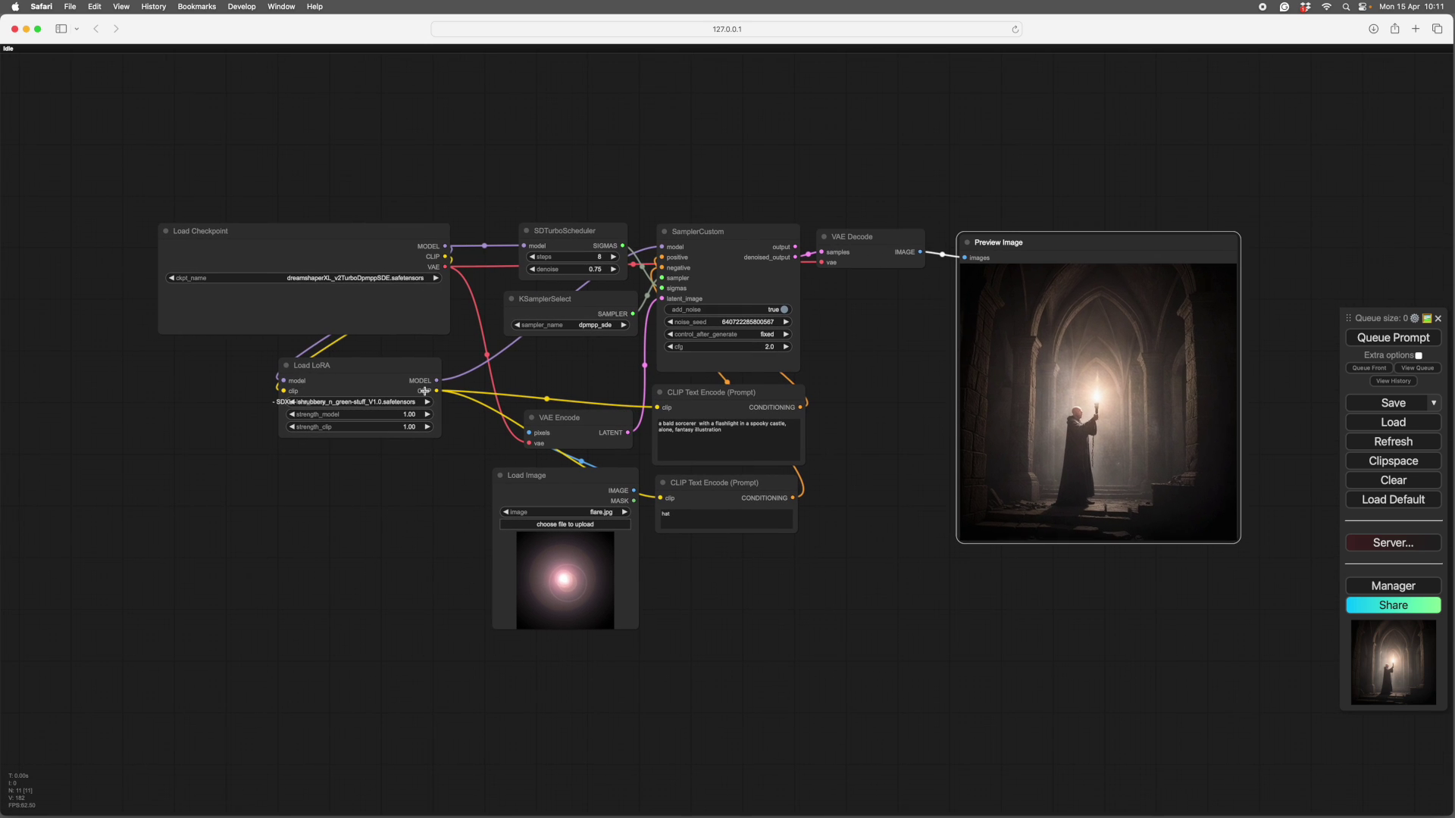
scroll(861, 388, right, 3)
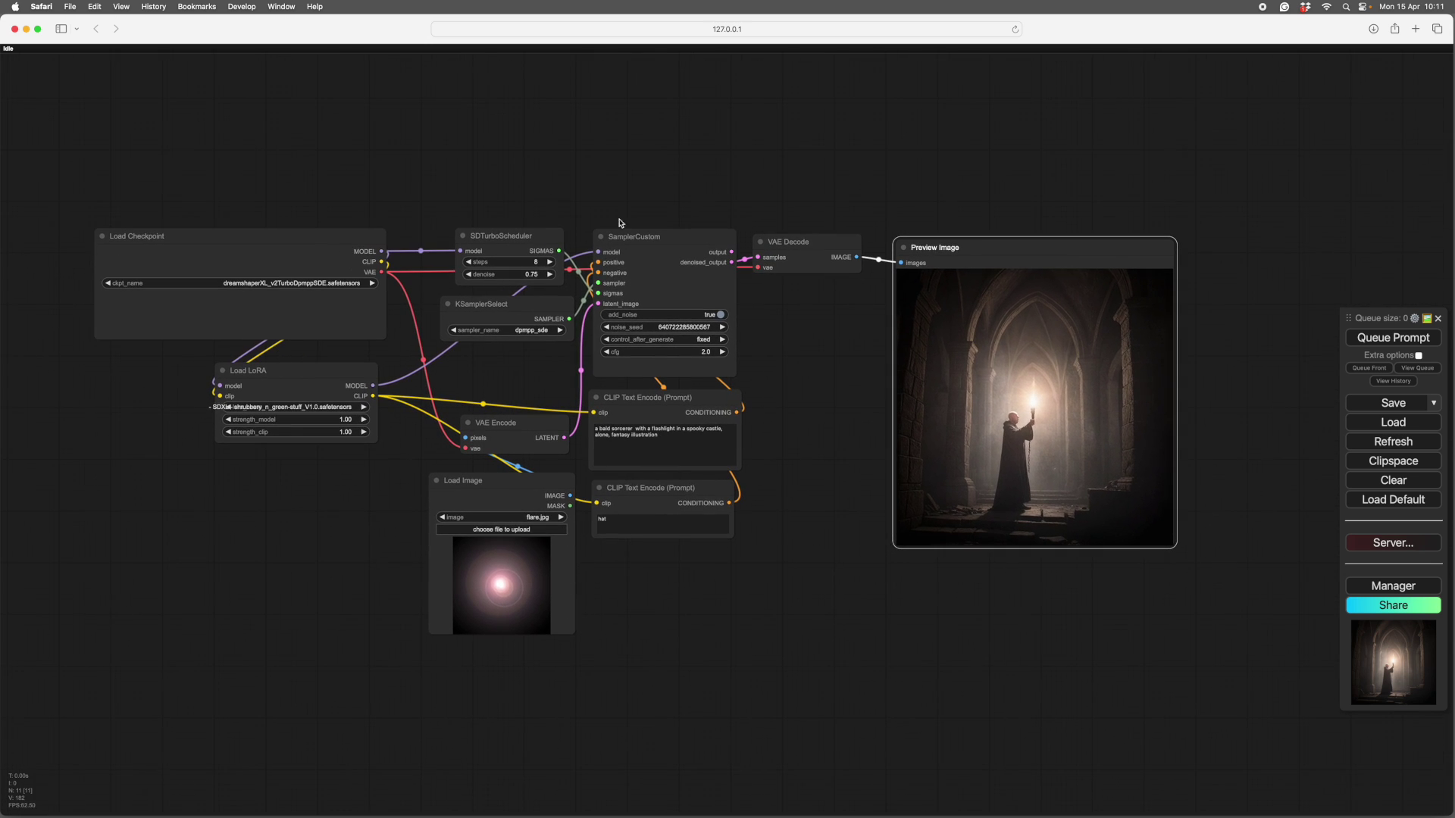
scroll(933, 287, right, 1)
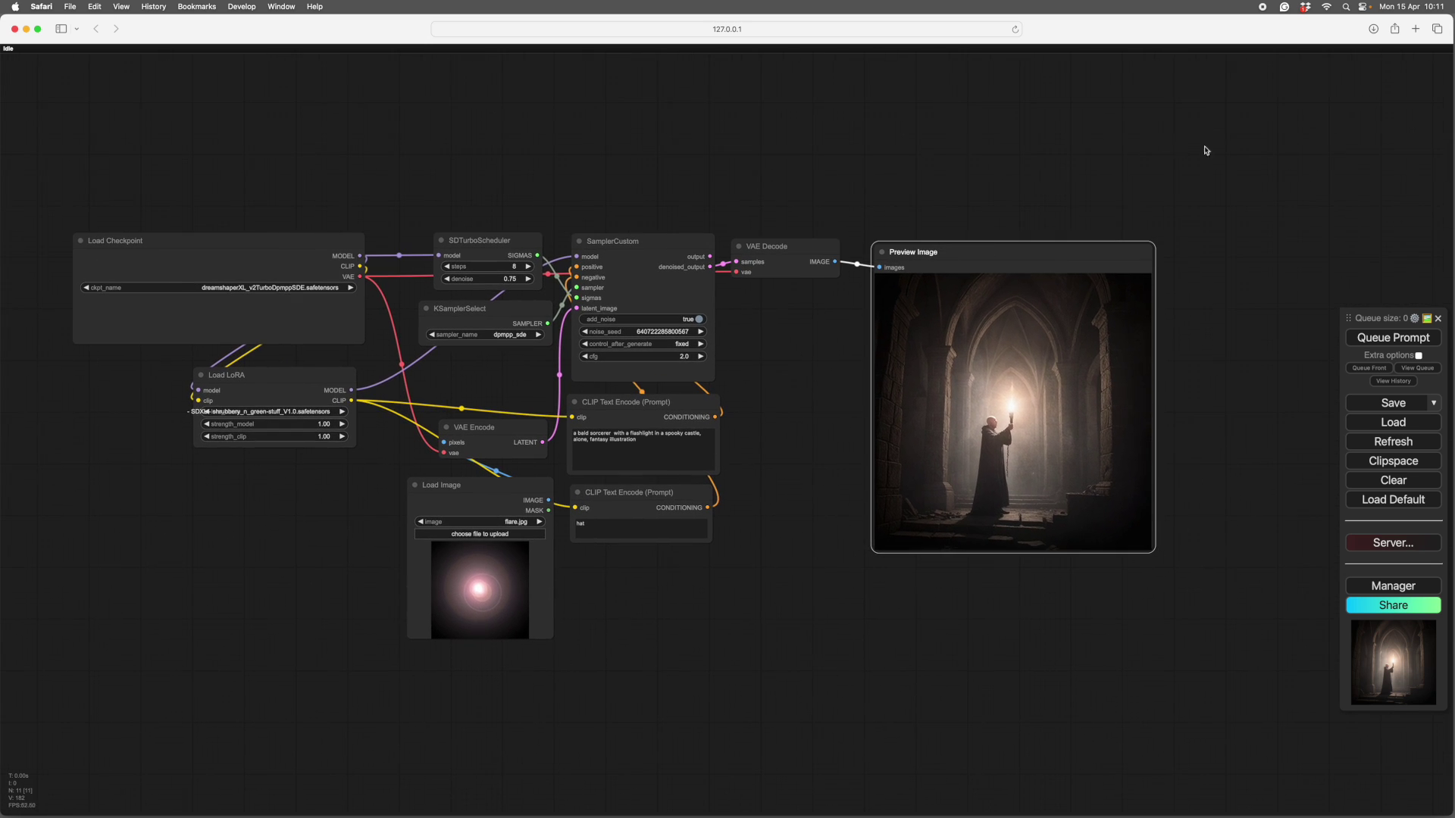
click(1393, 480)
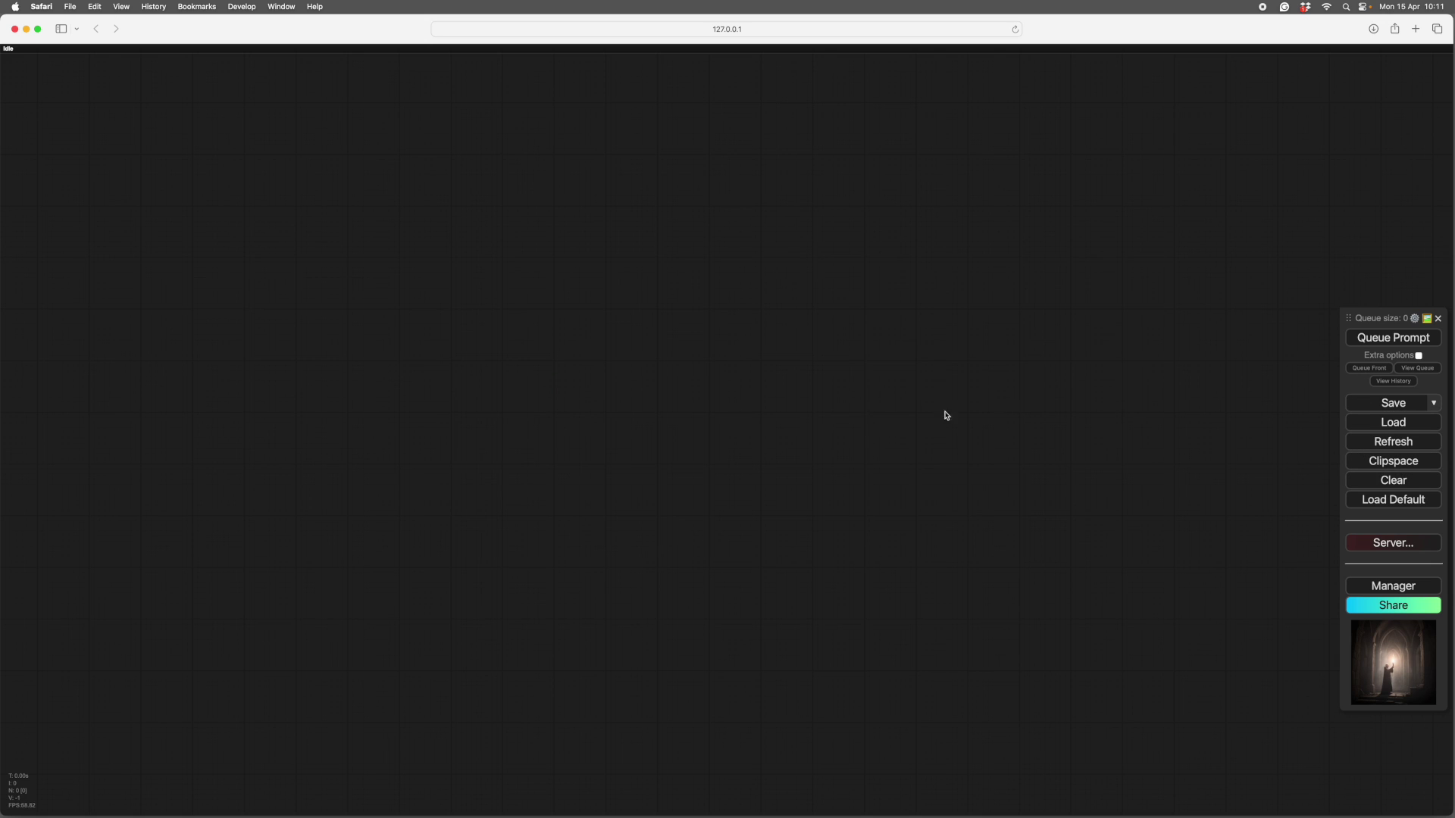
Switch to Finder and load the workflow from ComfyUI_temp_hrsfx_00005_.png in the temp folder onto the empty ComfyUI canvas.
key(super+Tab)
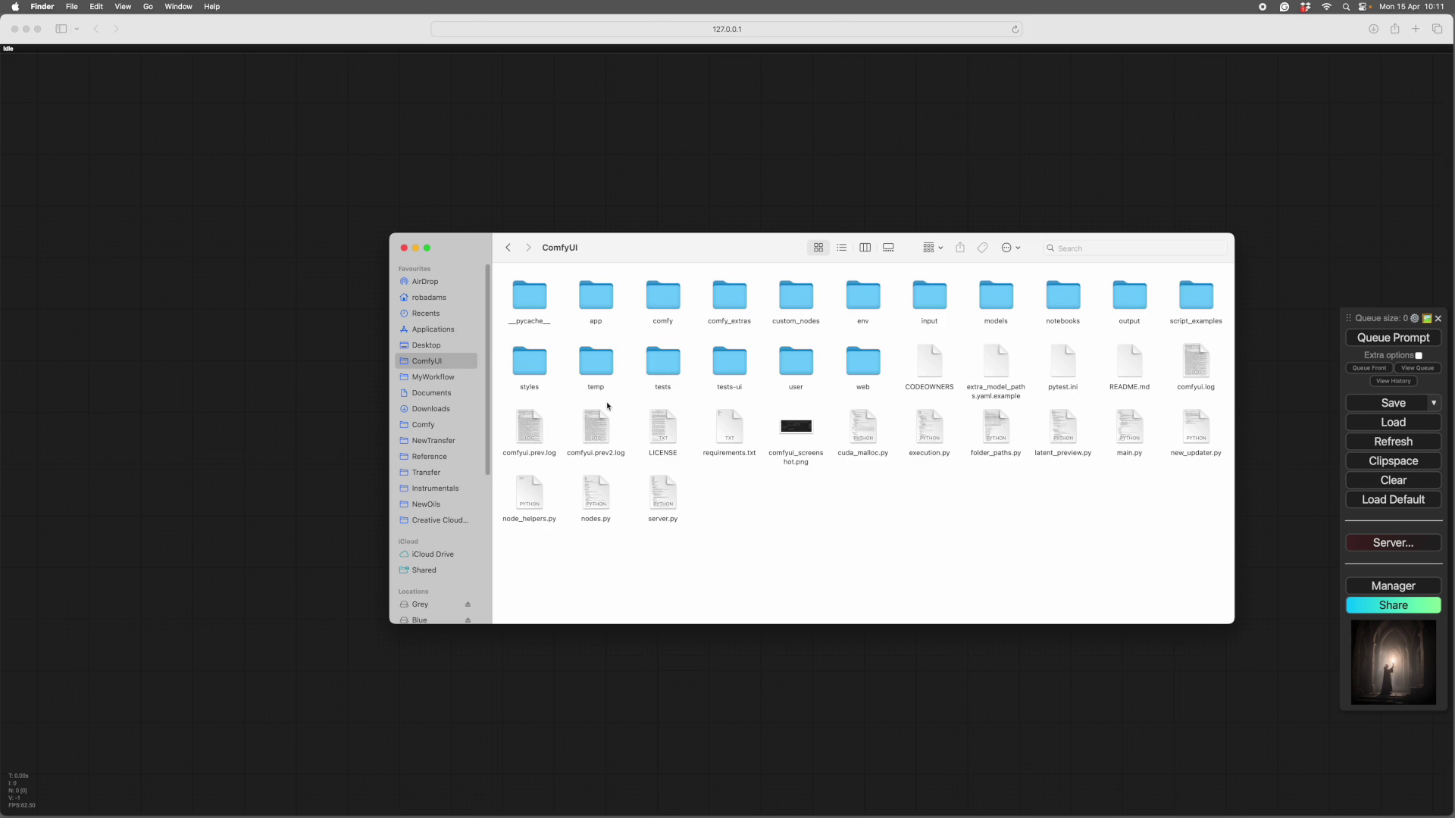
double_click(597, 363)
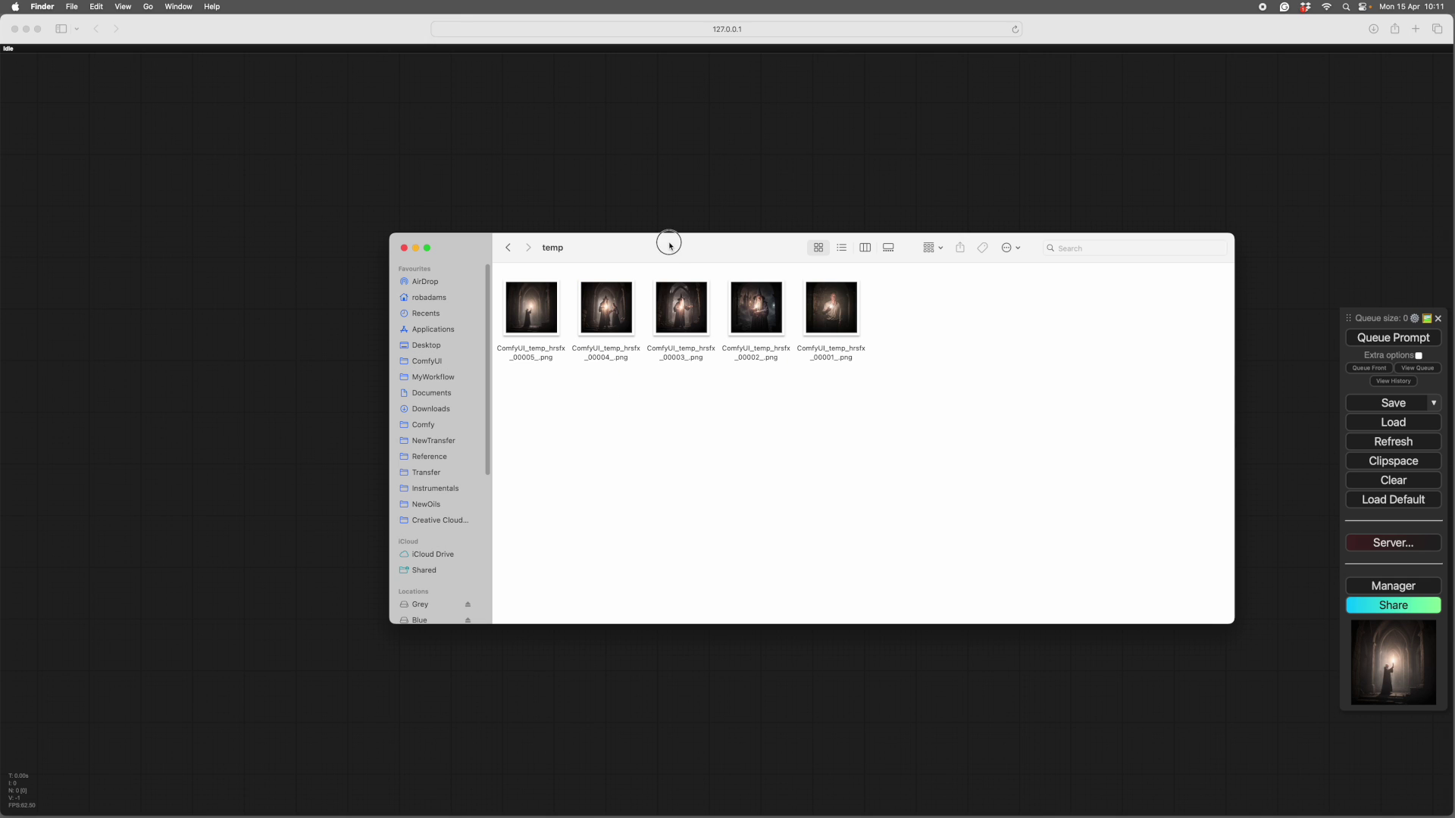
drag(670, 243, 722, 320)
click(586, 384)
drag(588, 386, 712, 195)
click(456, 324)
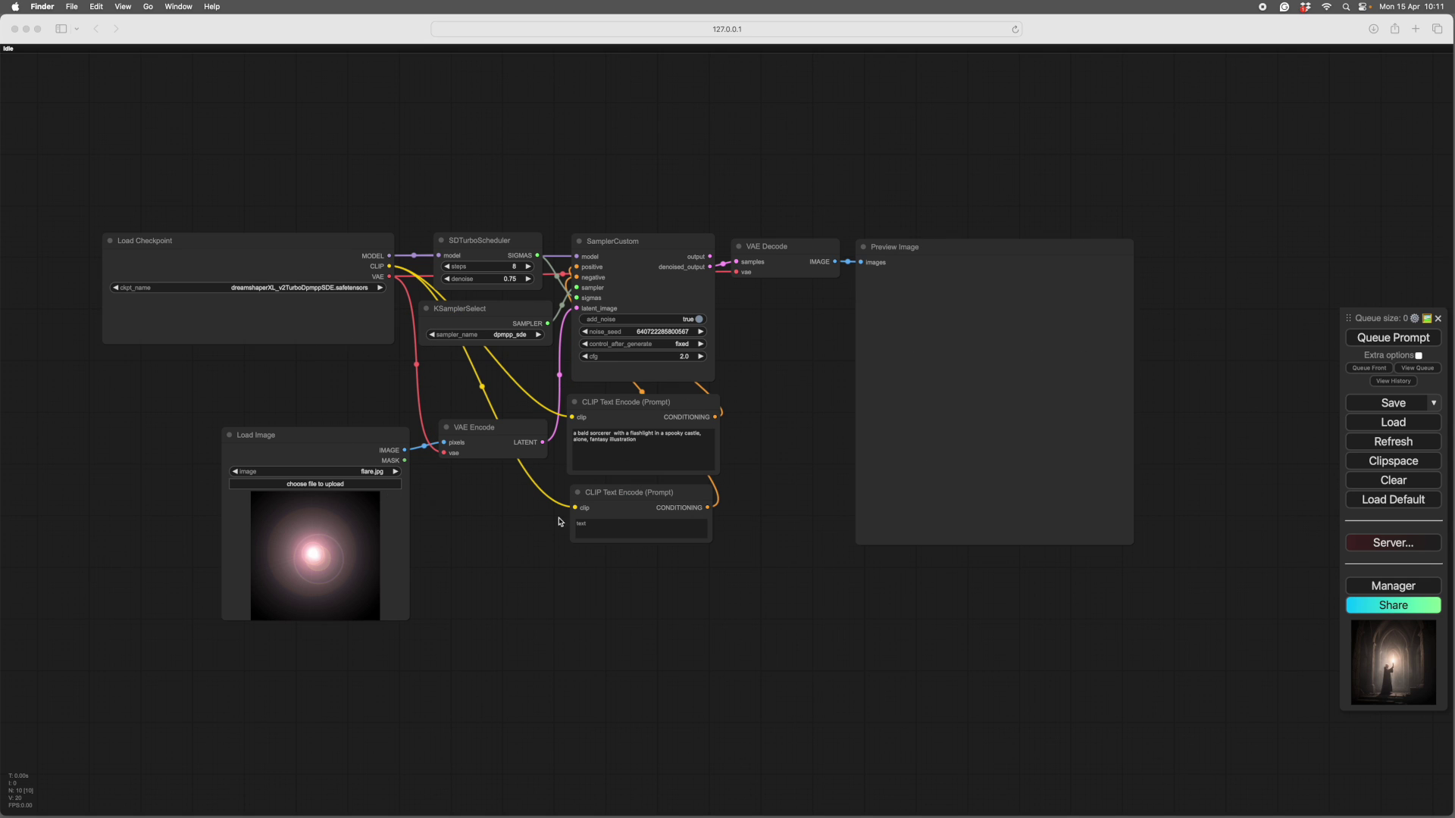
click(777, 440)
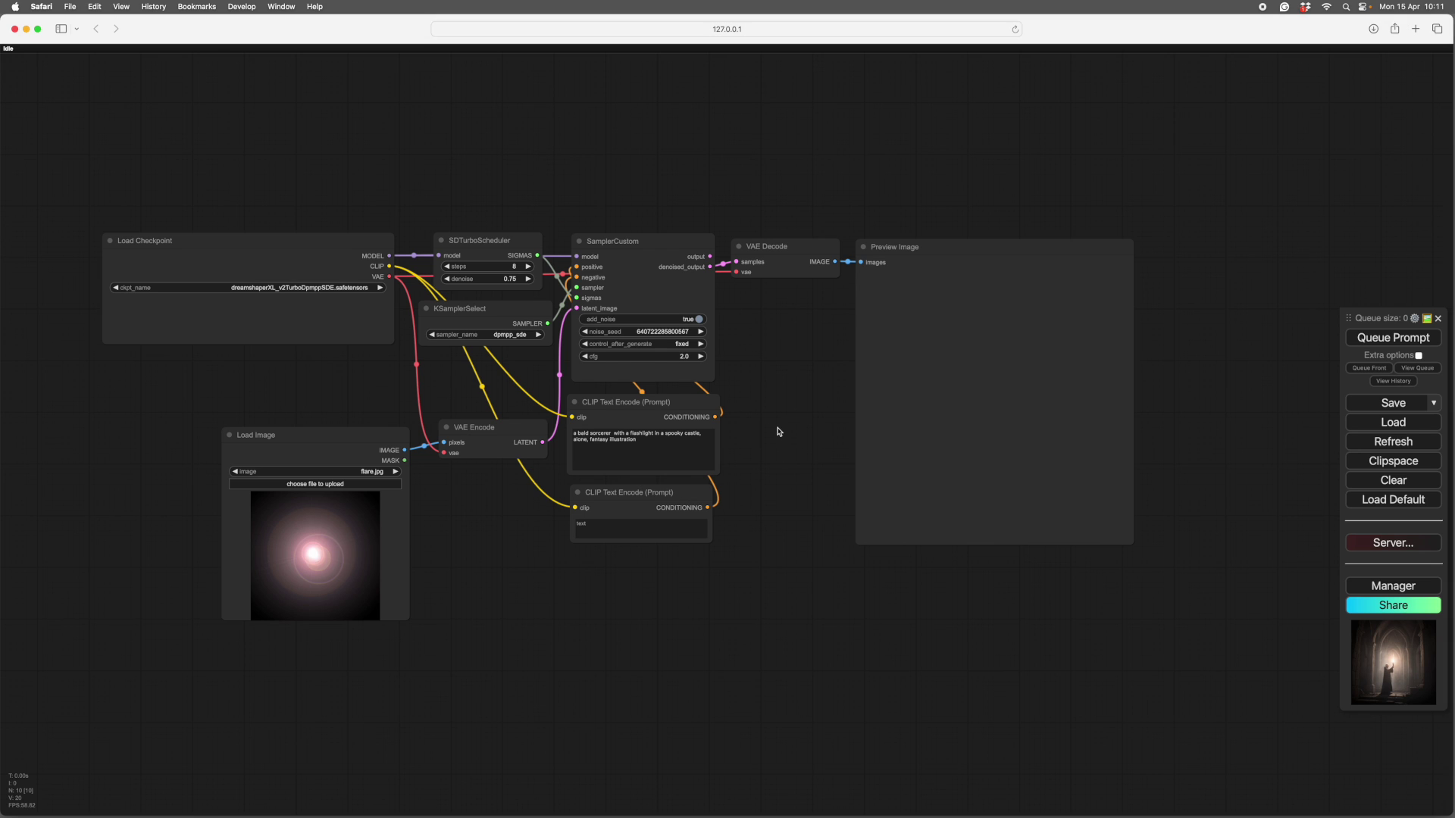
scroll(778, 432, down, 2)
scroll(779, 431, left, 2)
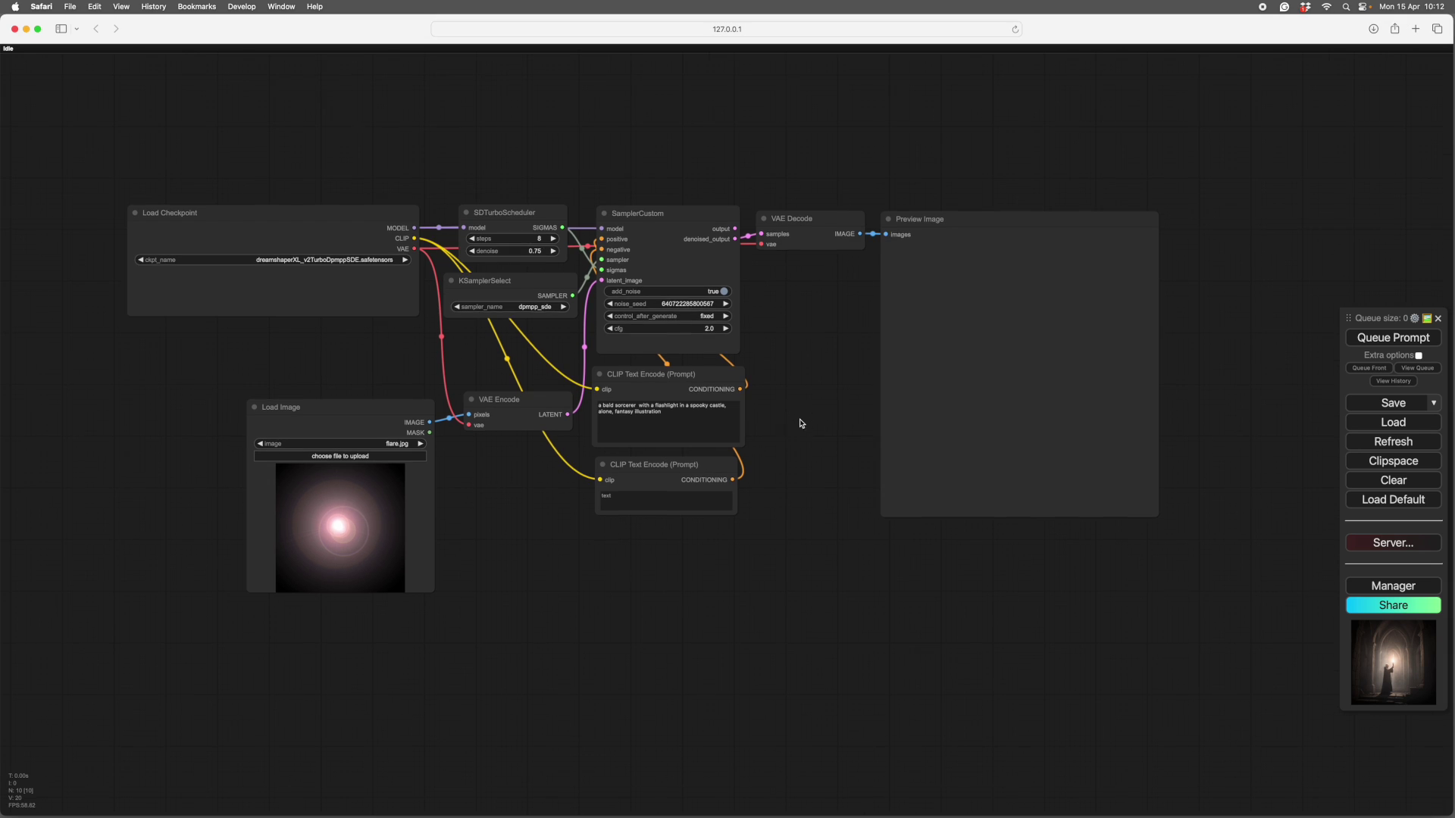
scroll(801, 366, down, 1)
scroll(801, 366, left, 1)
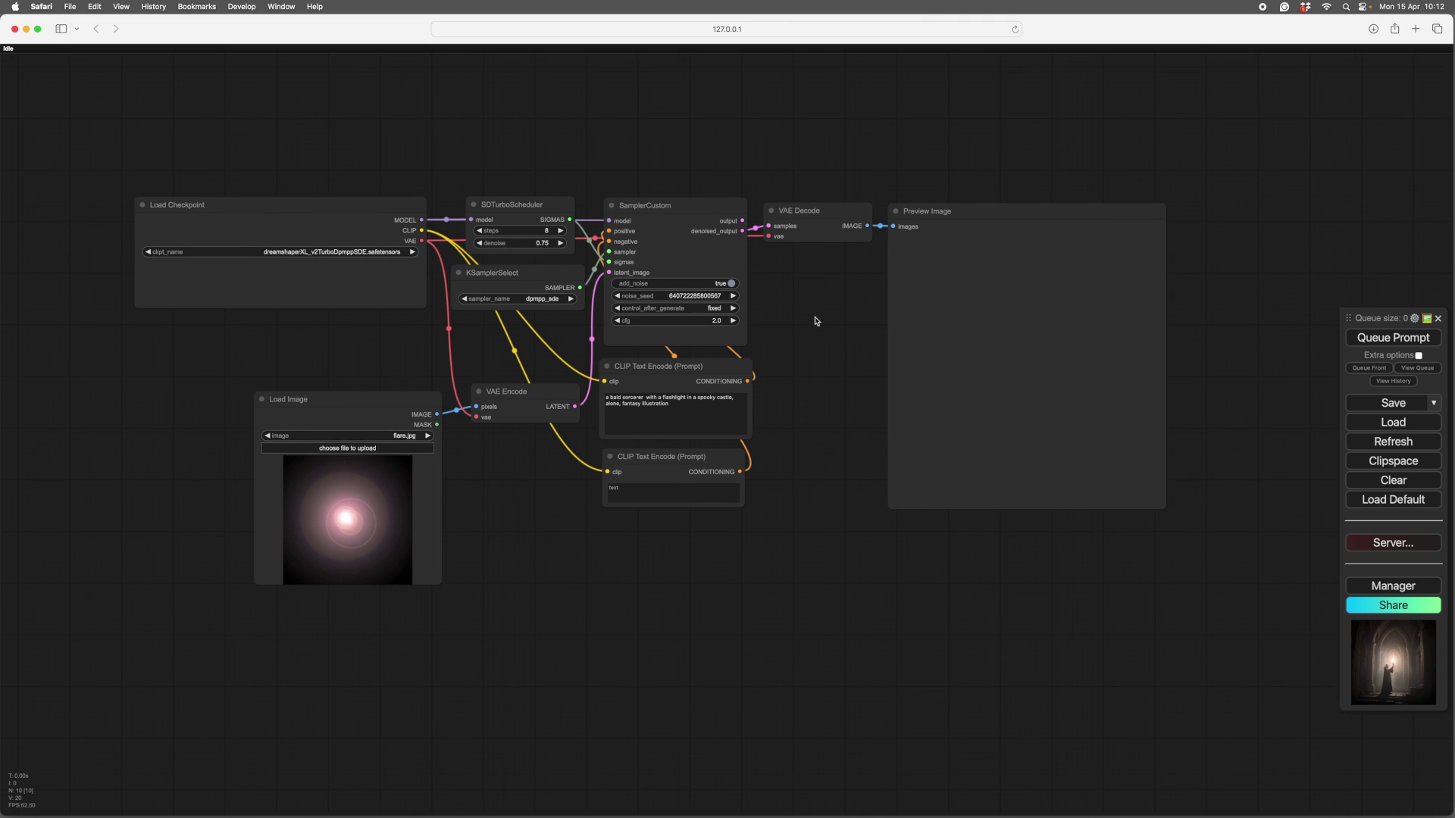
scroll(827, 433, down, 1)
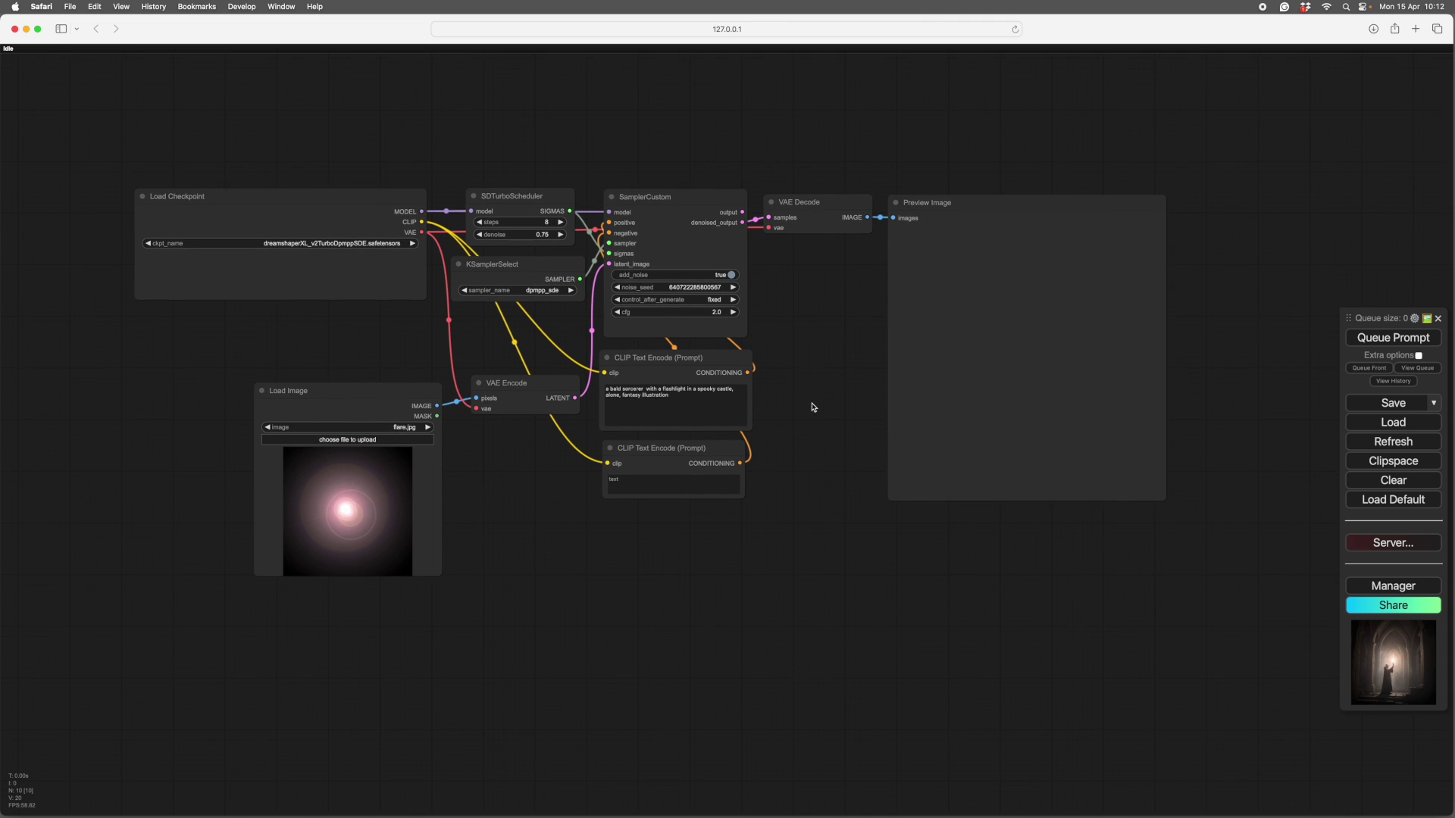
Add a Reroute node above the SDTurboScheduler, fed from the Load Checkpoint's MODEL output.
scroll(813, 407, up, 10)
click(352, 299)
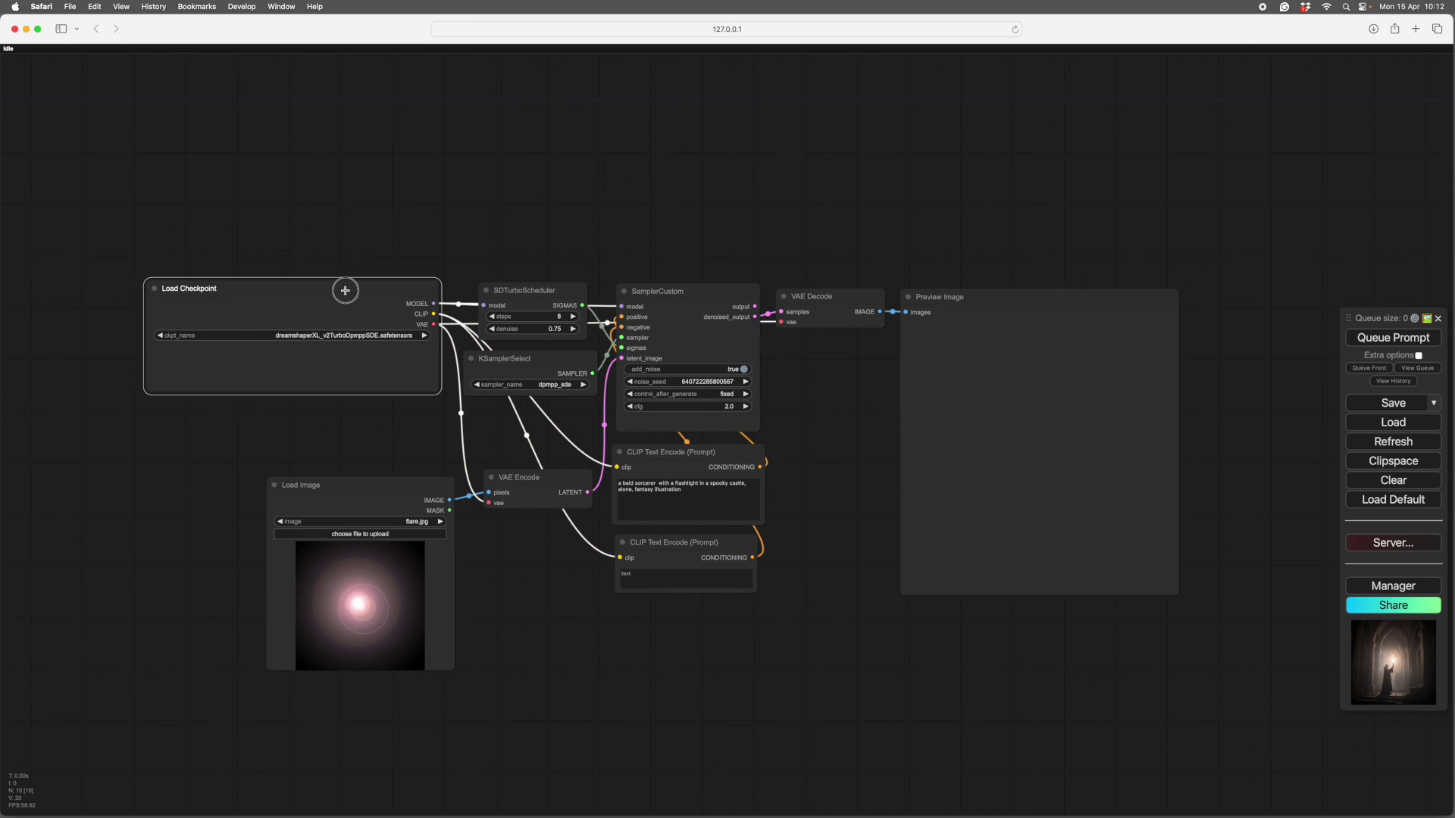
drag(436, 304, 470, 188)
click(487, 238)
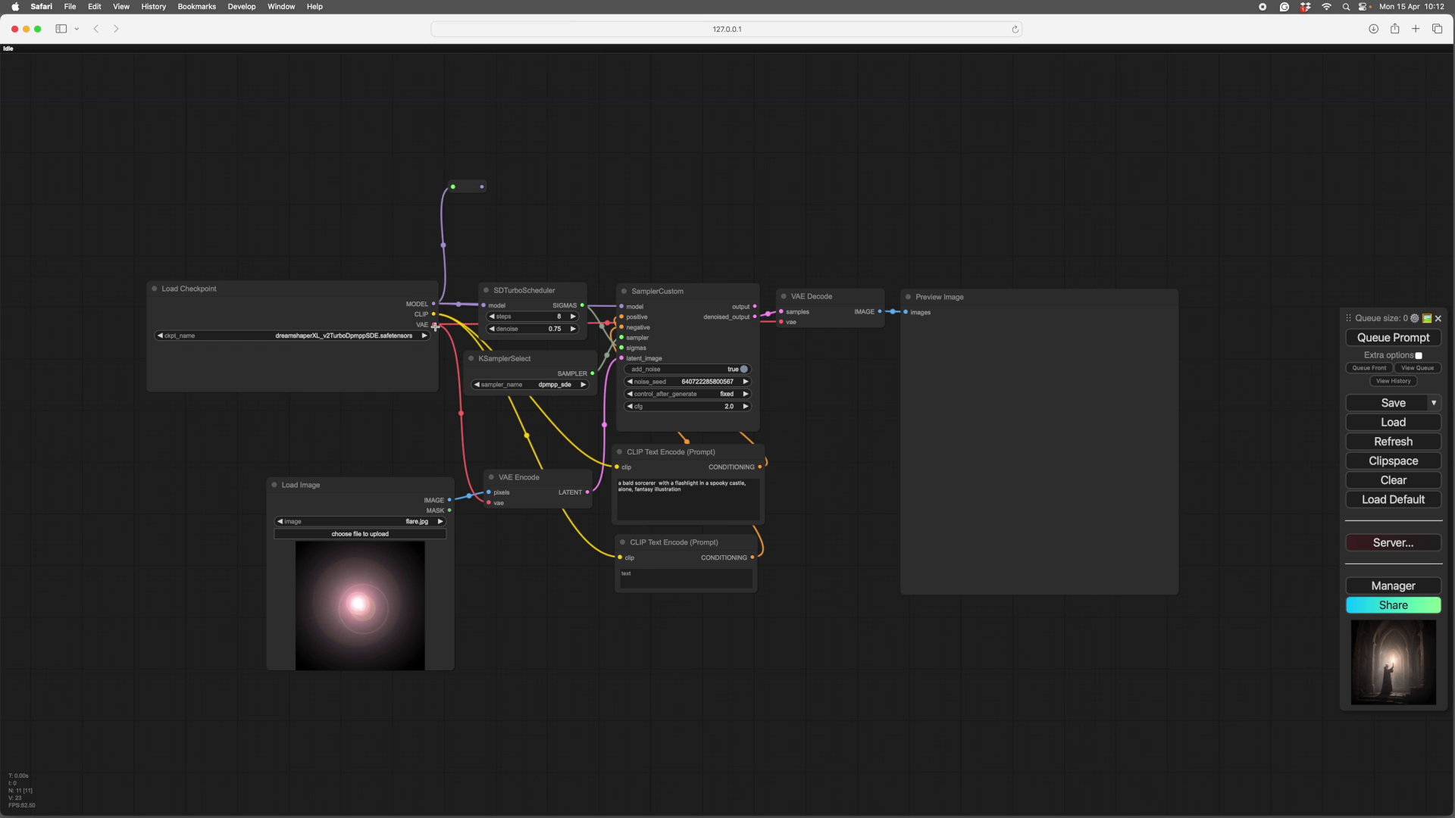
Feed the Reroute from the checkpoint's VAE output instead and route it through a second Reroute to the VAE Decode node.
drag(434, 325, 496, 186)
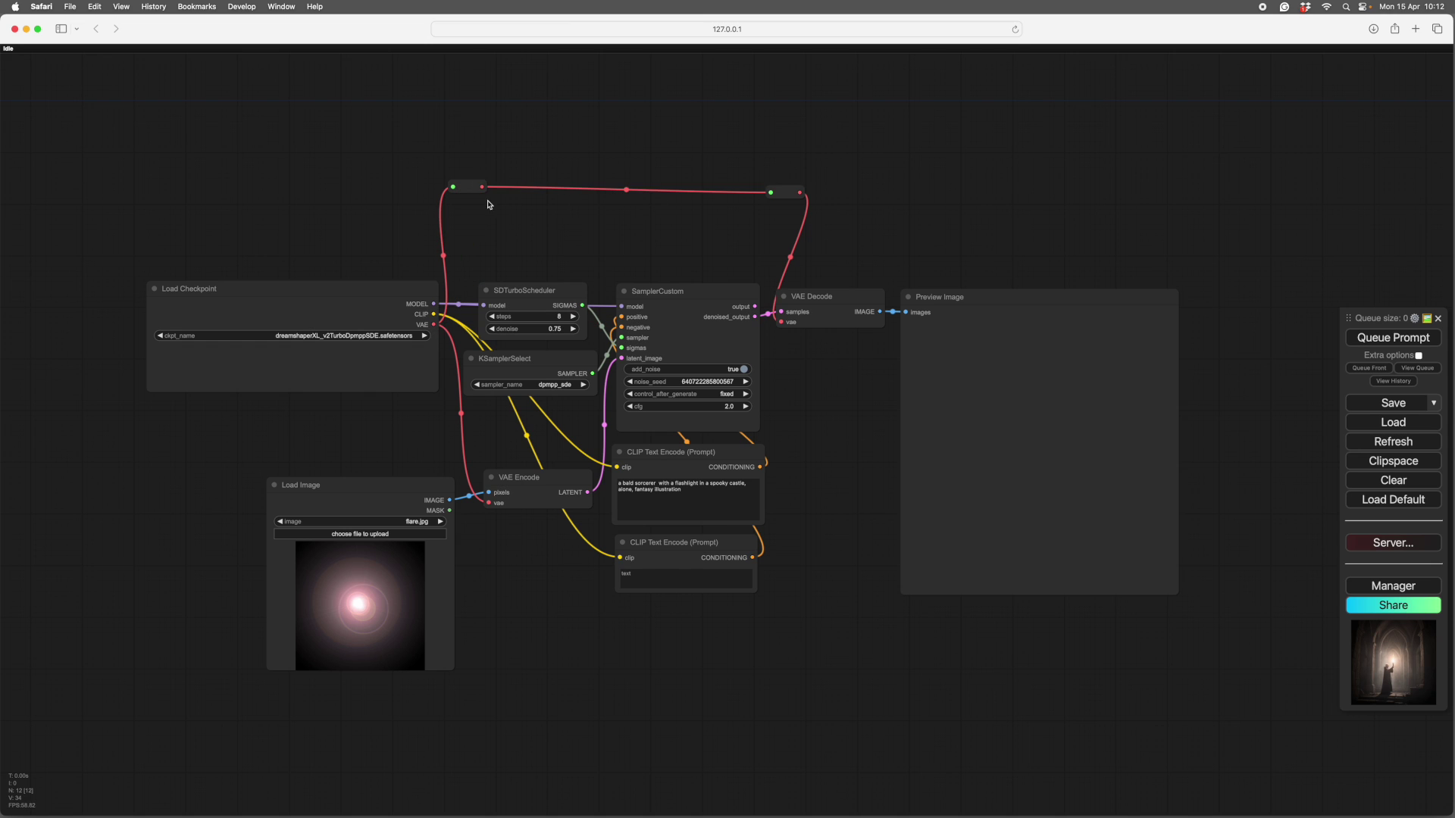
drag(472, 191, 473, 247)
drag(787, 197, 751, 243)
drag(812, 474, 815, 461)
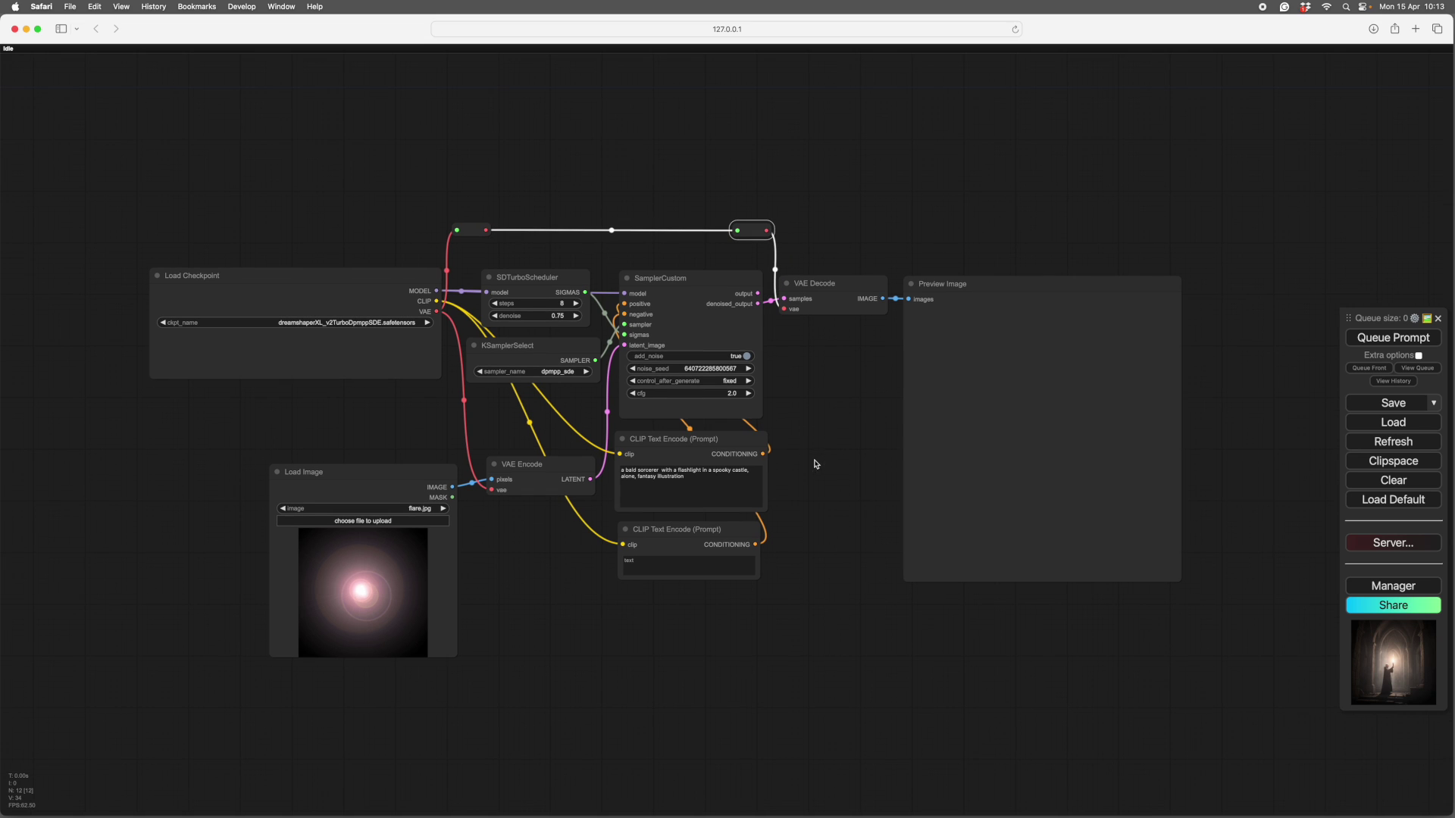
click(1020, 287)
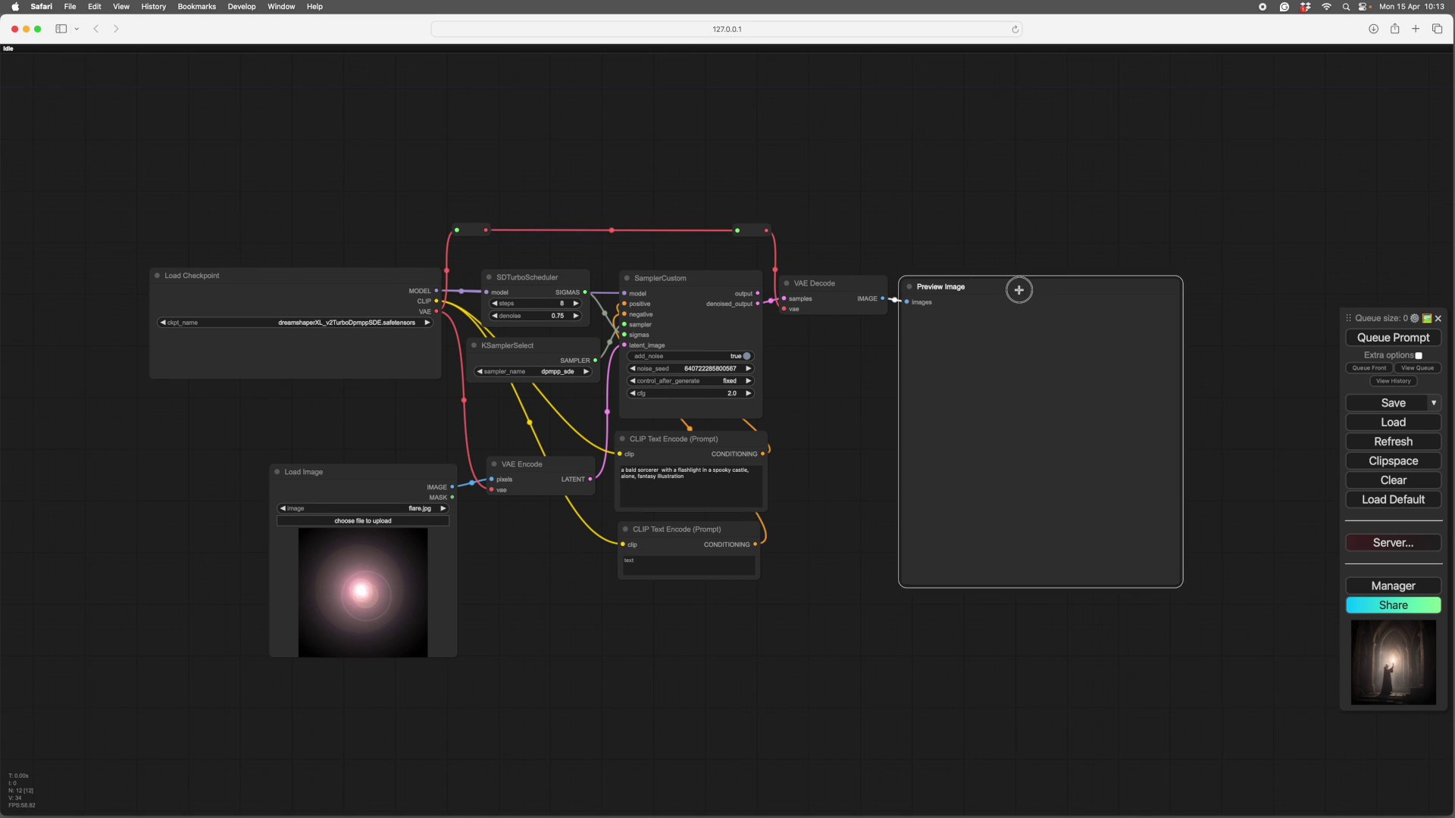
scroll(838, 507, down, 5)
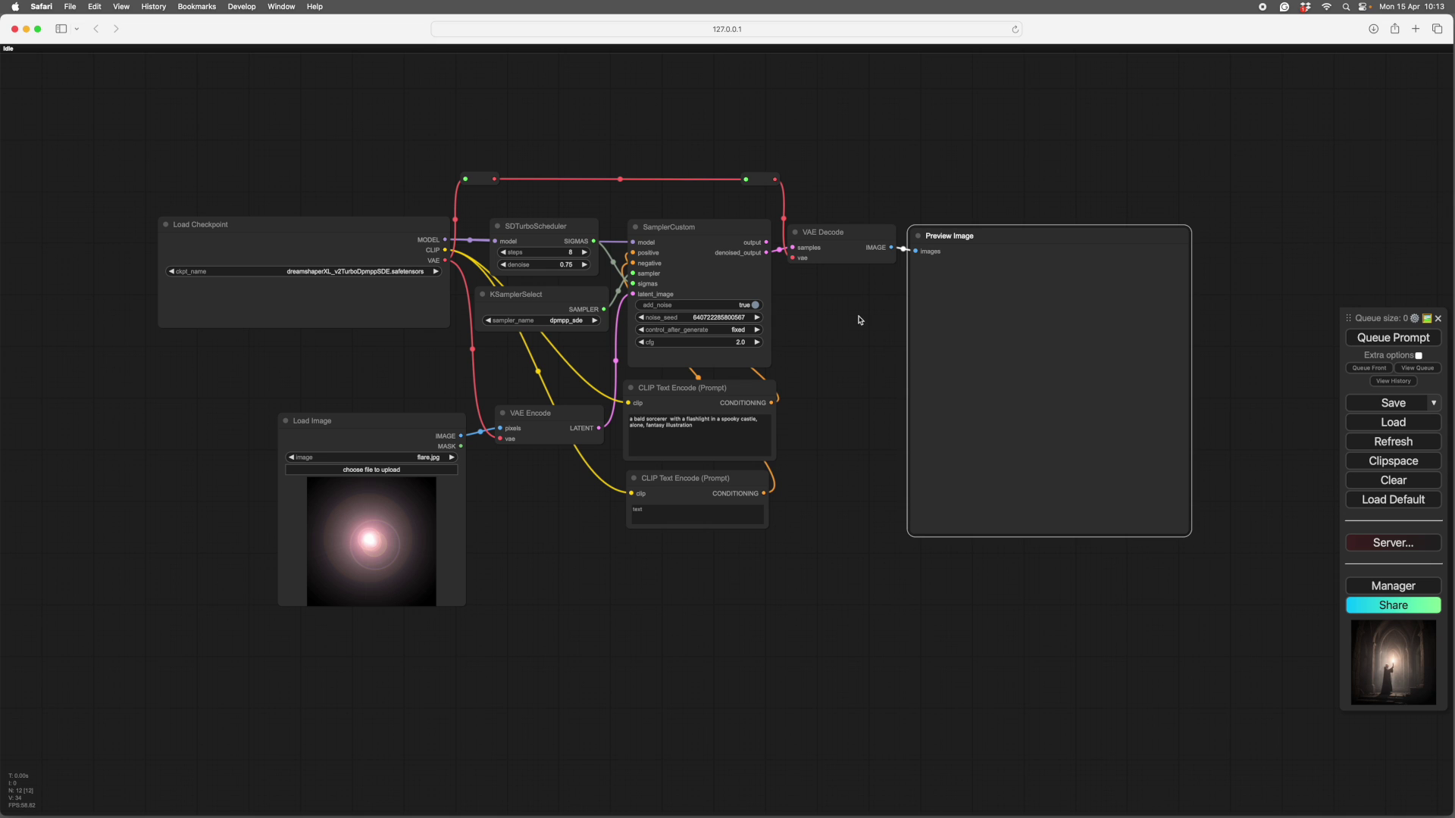
scroll(758, 235, up, 8)
scroll(364, 235, up, 2)
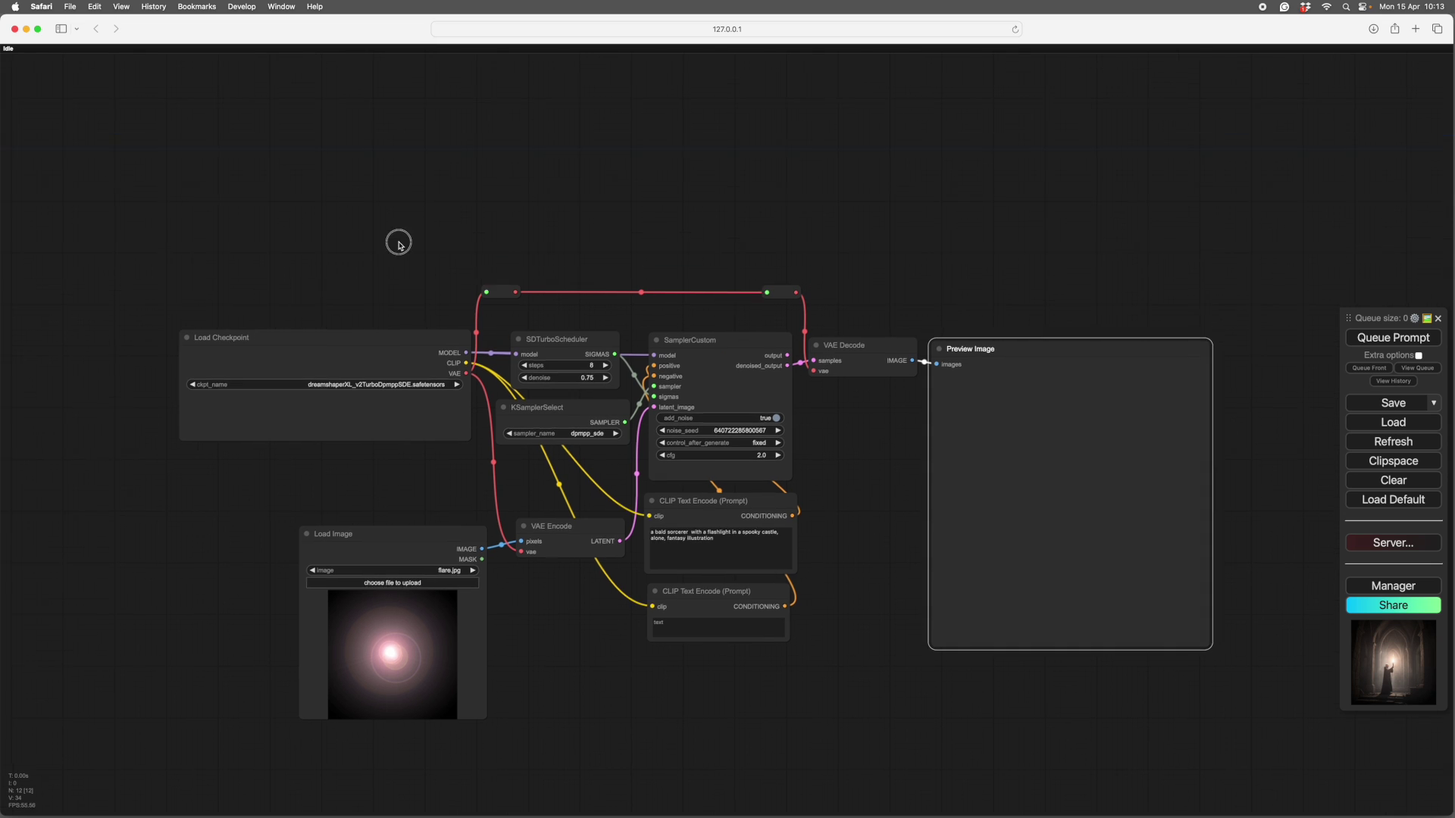
scroll(400, 262, up, 6)
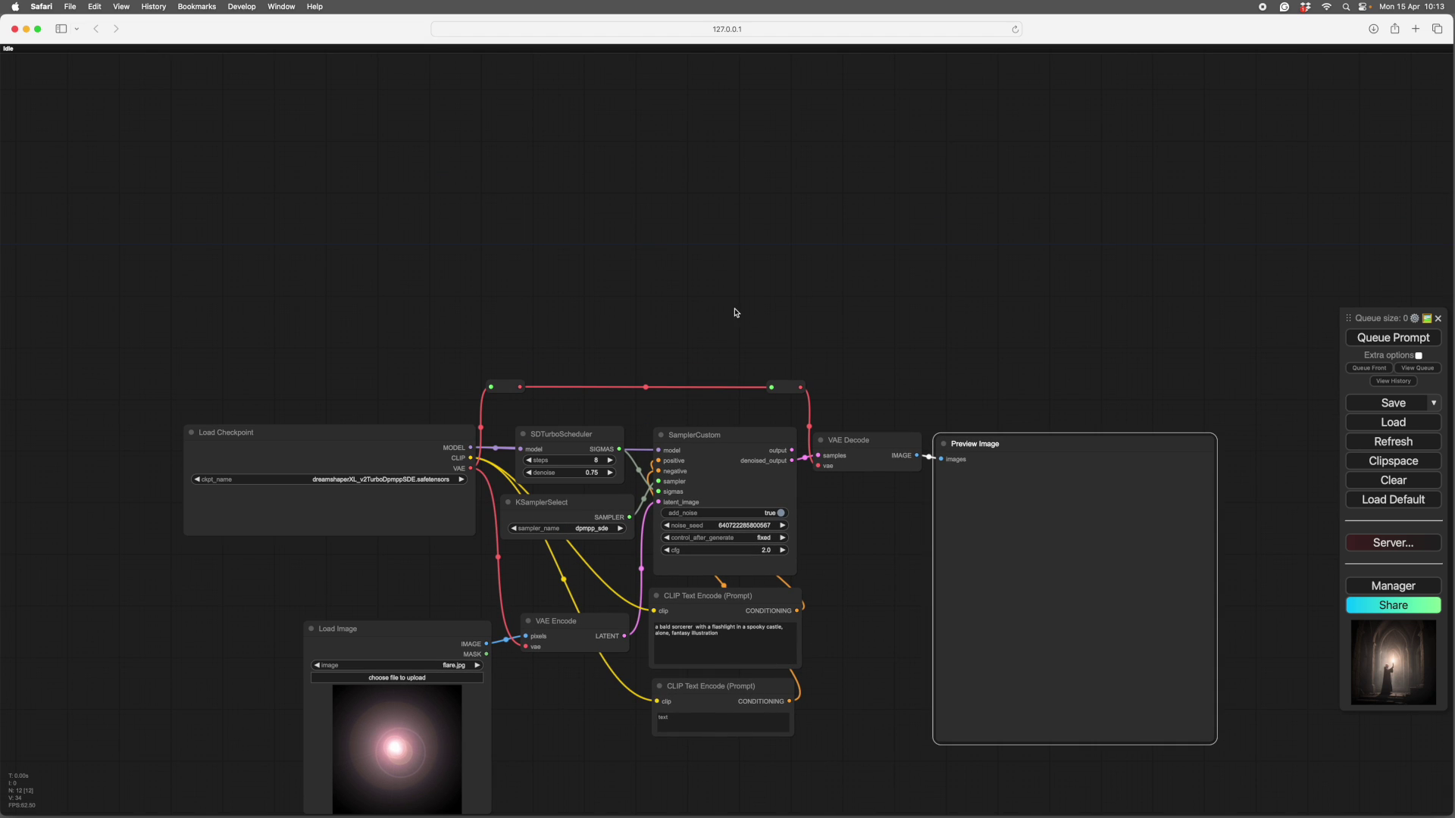
scroll(884, 390, down, 12)
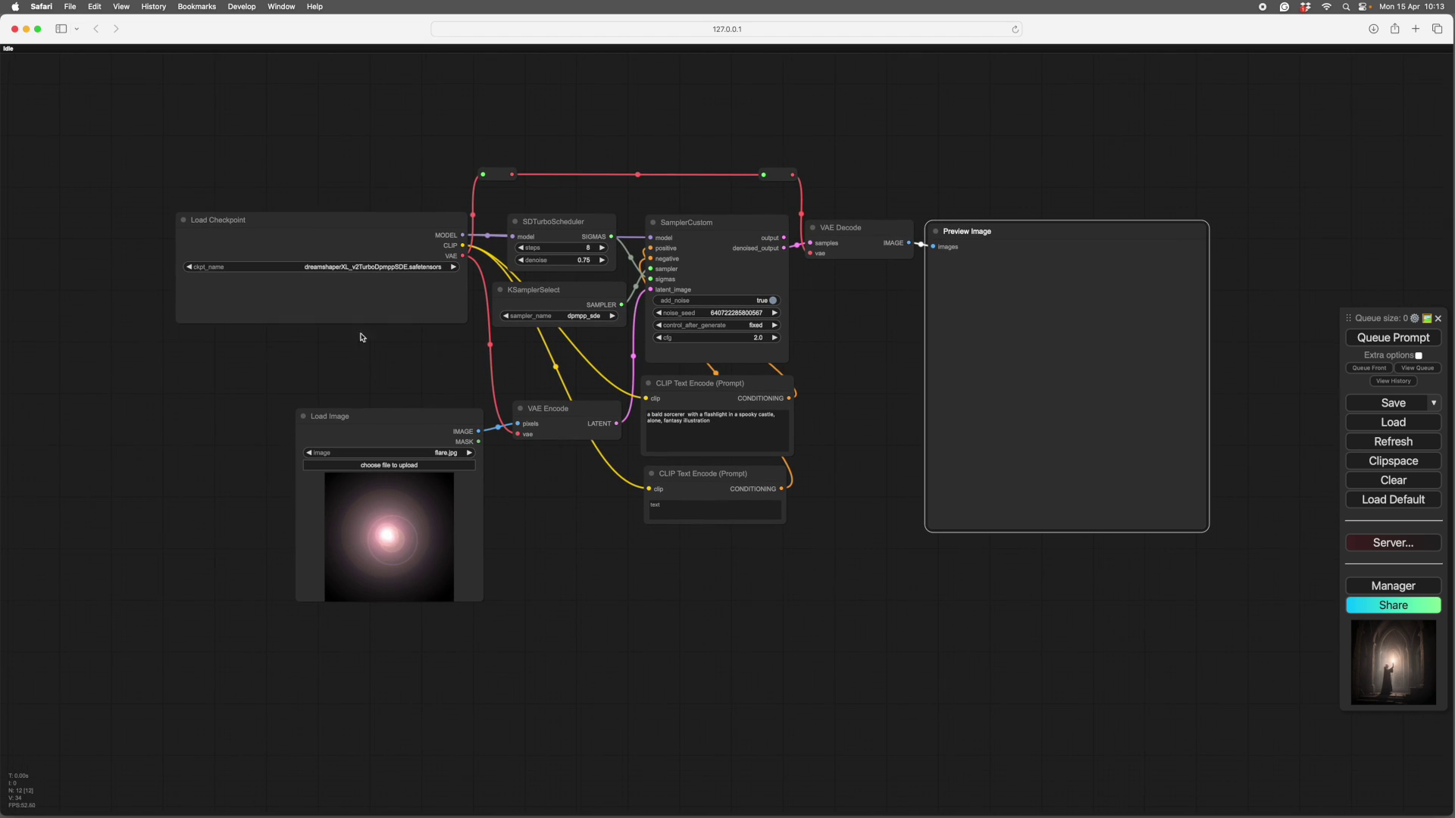
scroll(843, 371, up, 2)
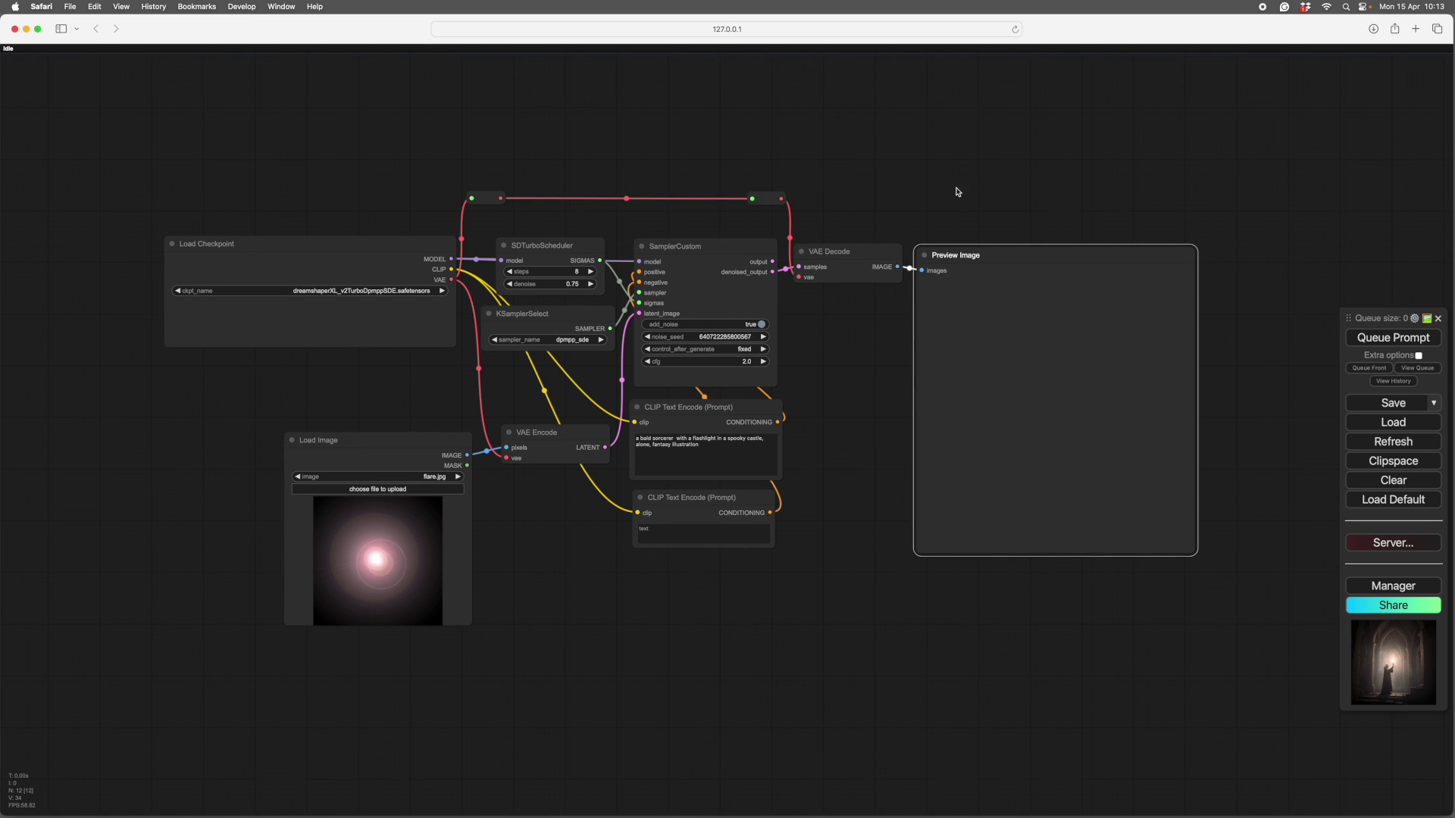